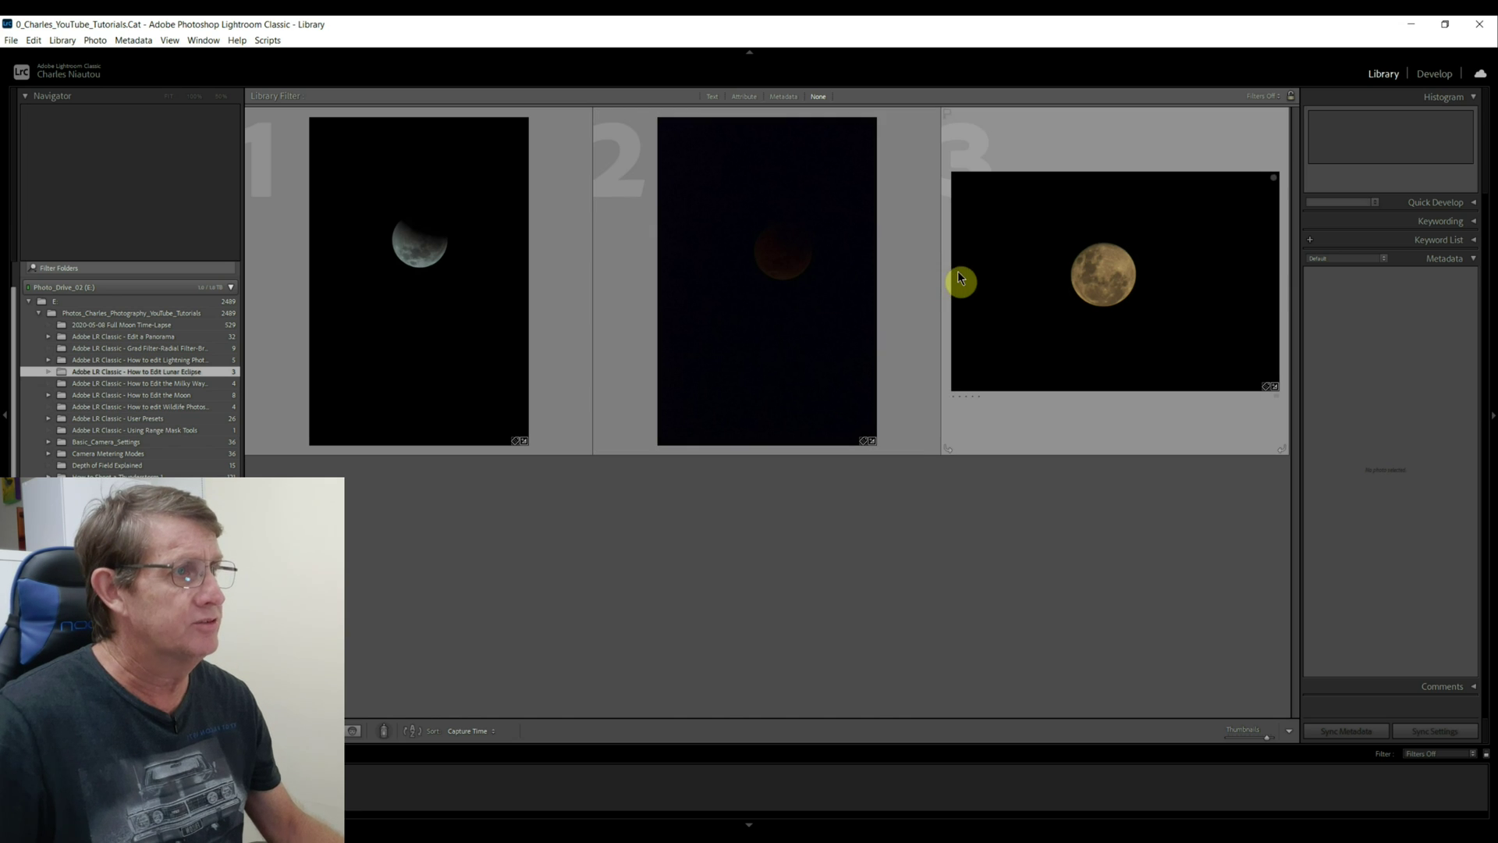
Open the full moon photo for developing and raise its overall Exposure to +1.13.
click(1015, 279)
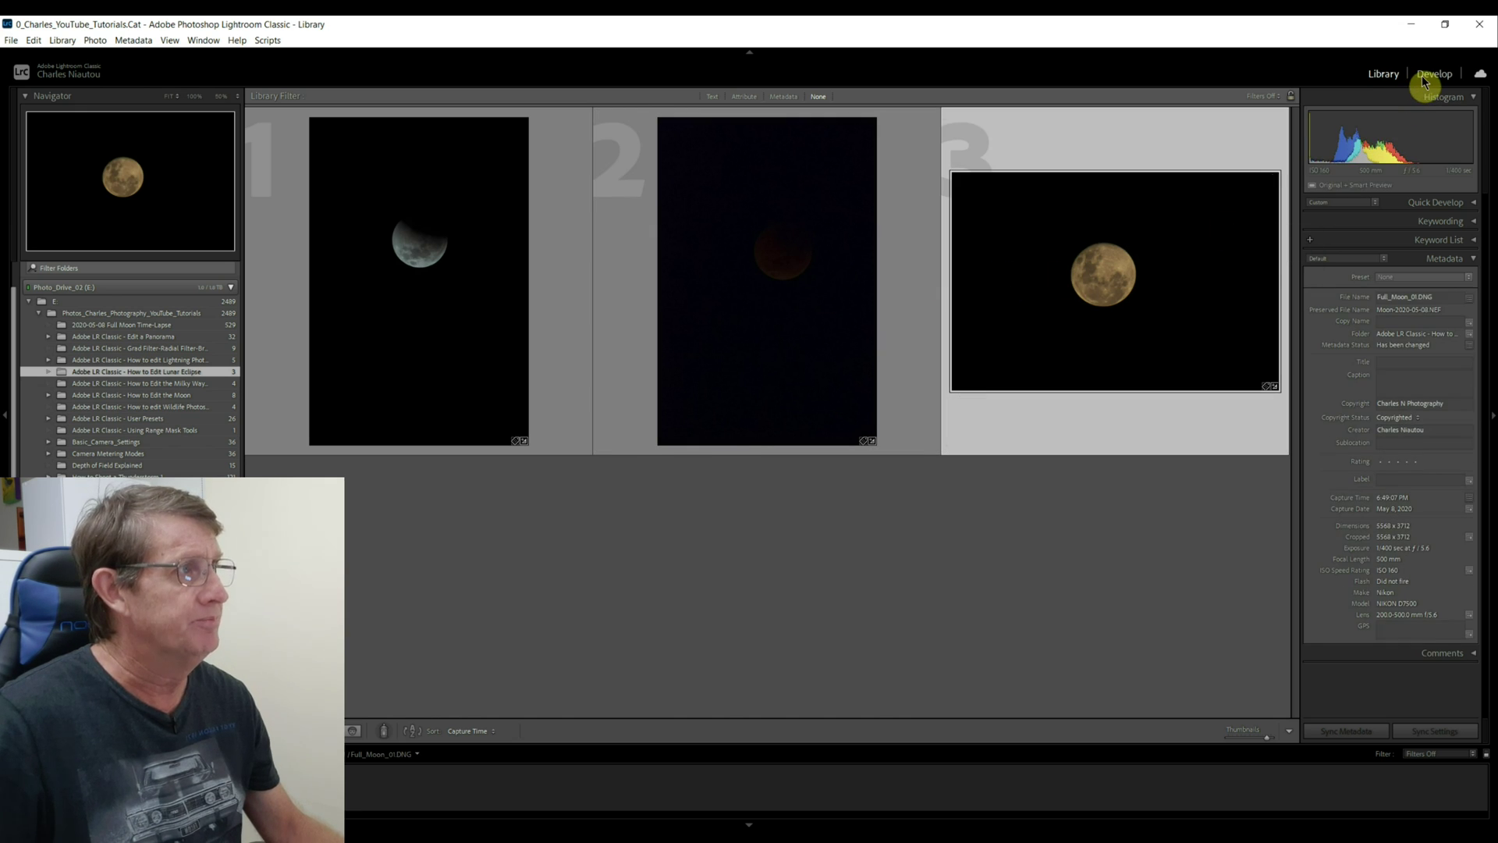
click(1434, 74)
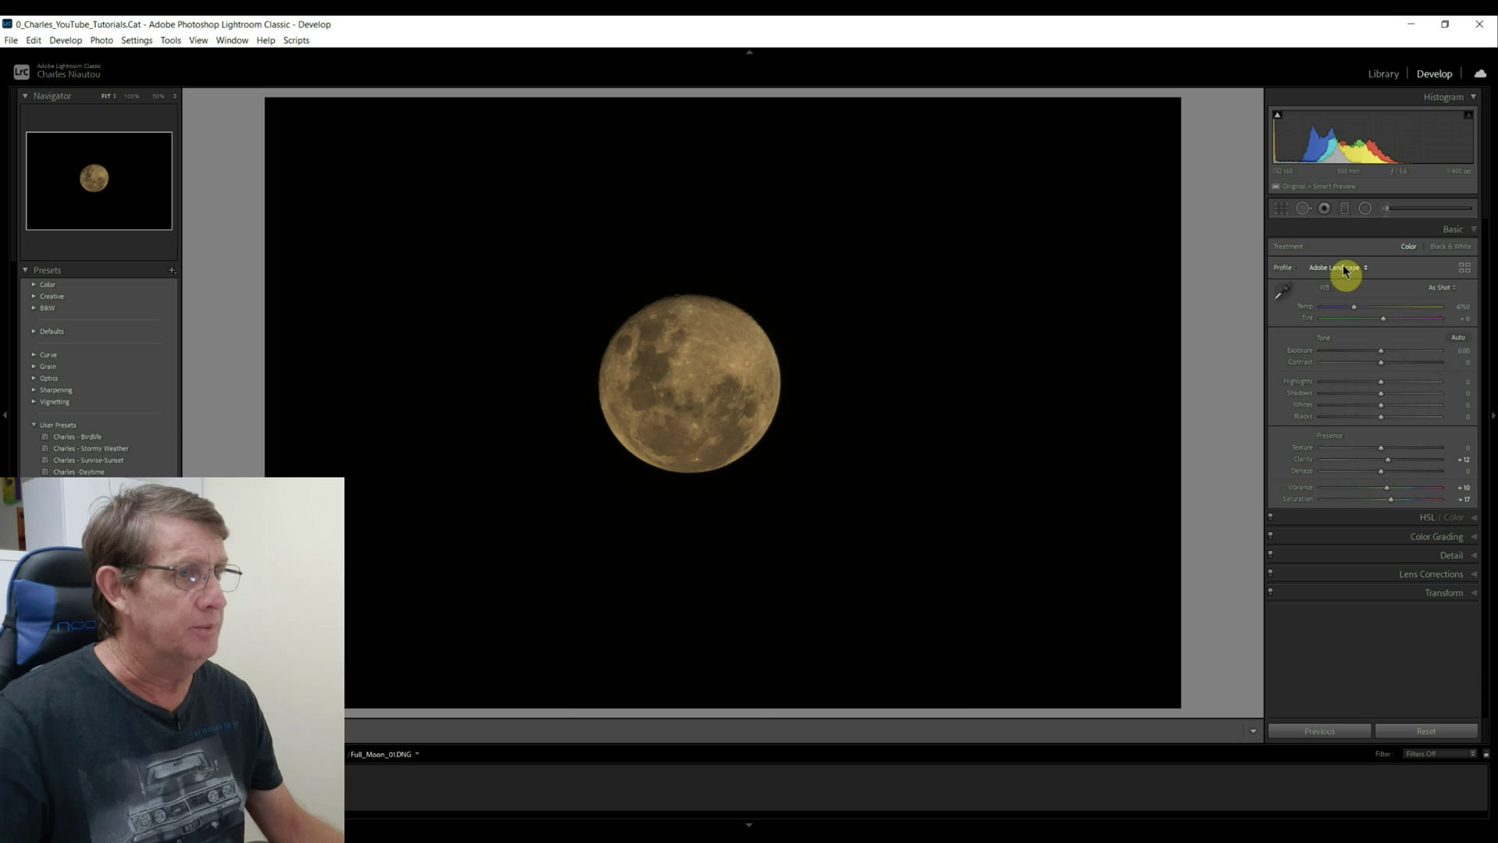
click(1395, 353)
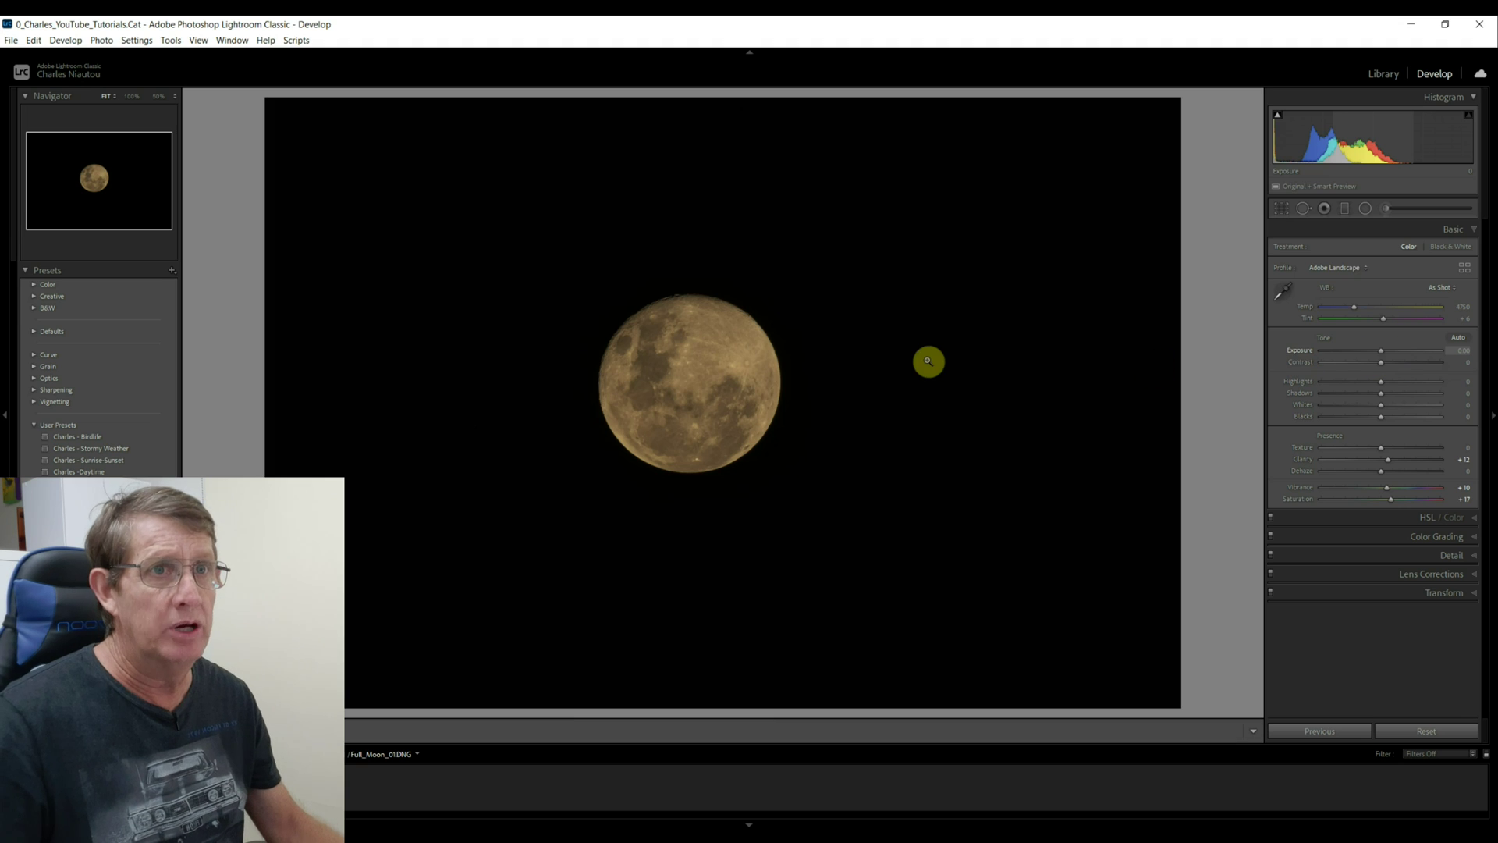
click(685, 387)
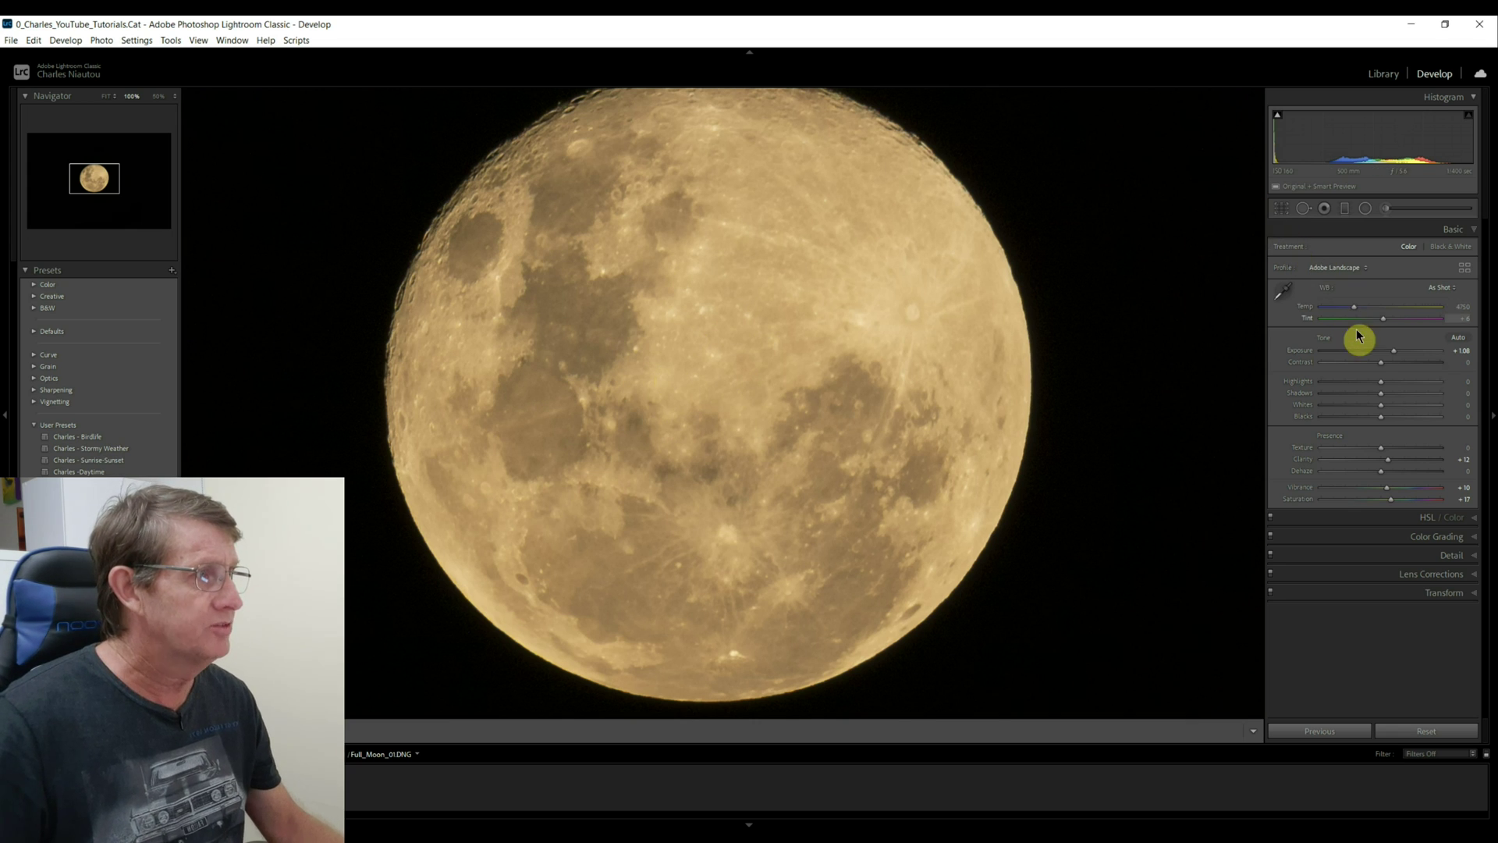
drag(1395, 357, 1396, 357)
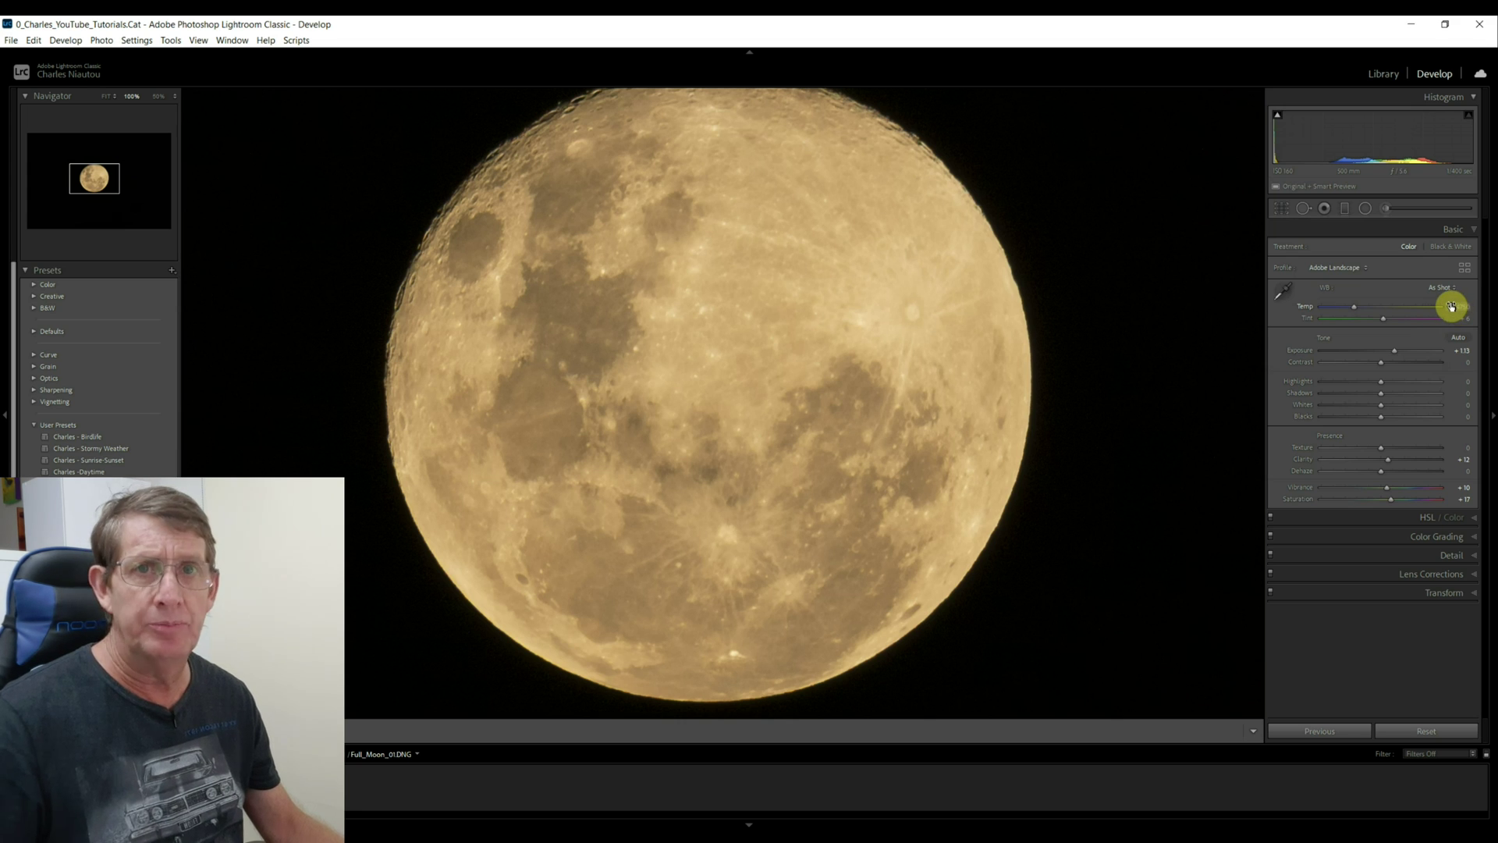
Cool the white balance temperature of the full moon photo to about 3766 for a more neutral colour.
drag(1449, 306, 1430, 316)
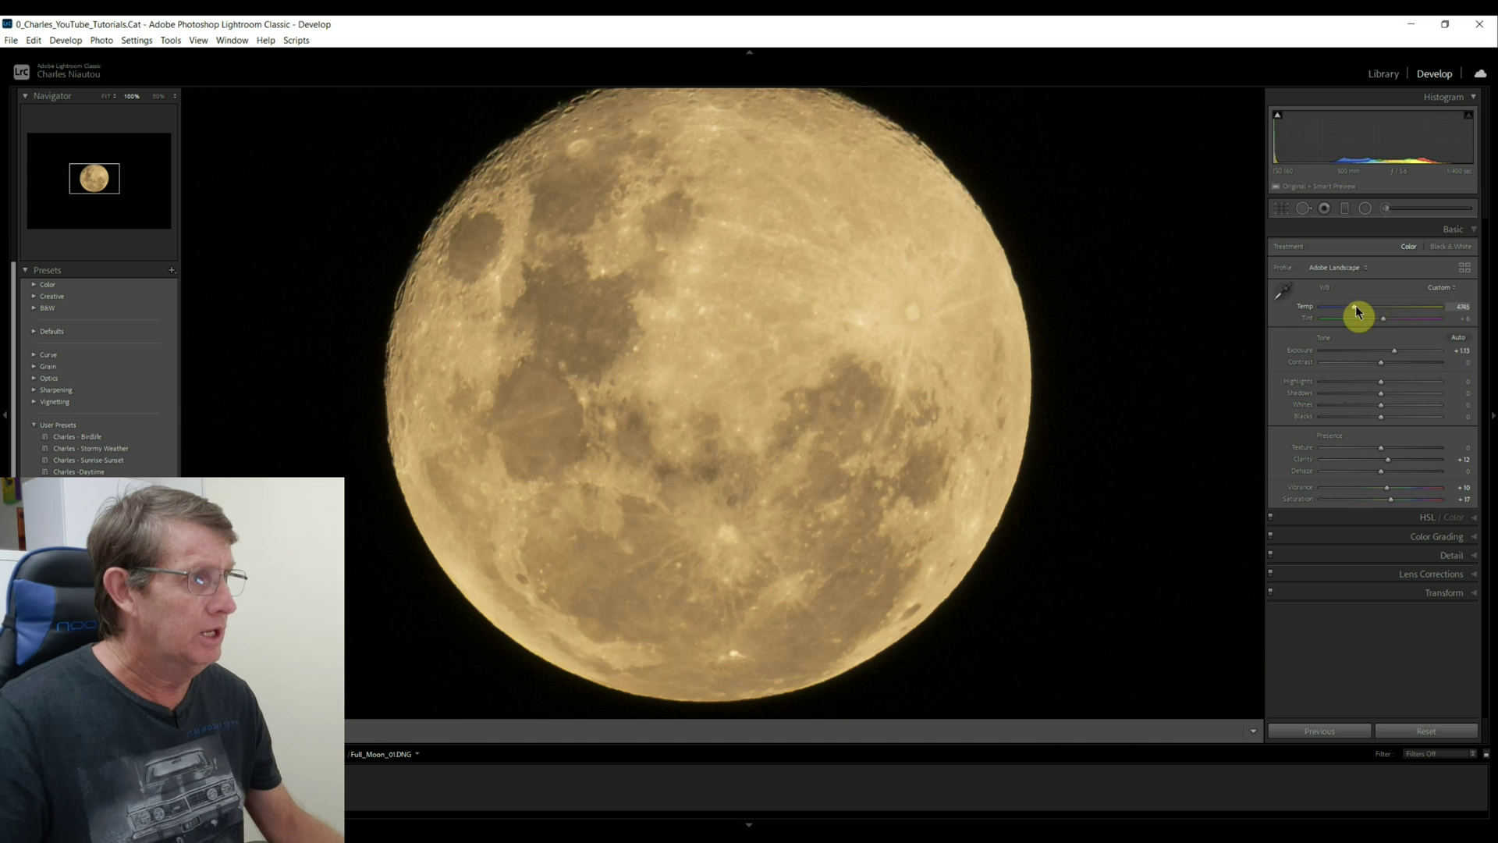
drag(1355, 312, 1280, 344)
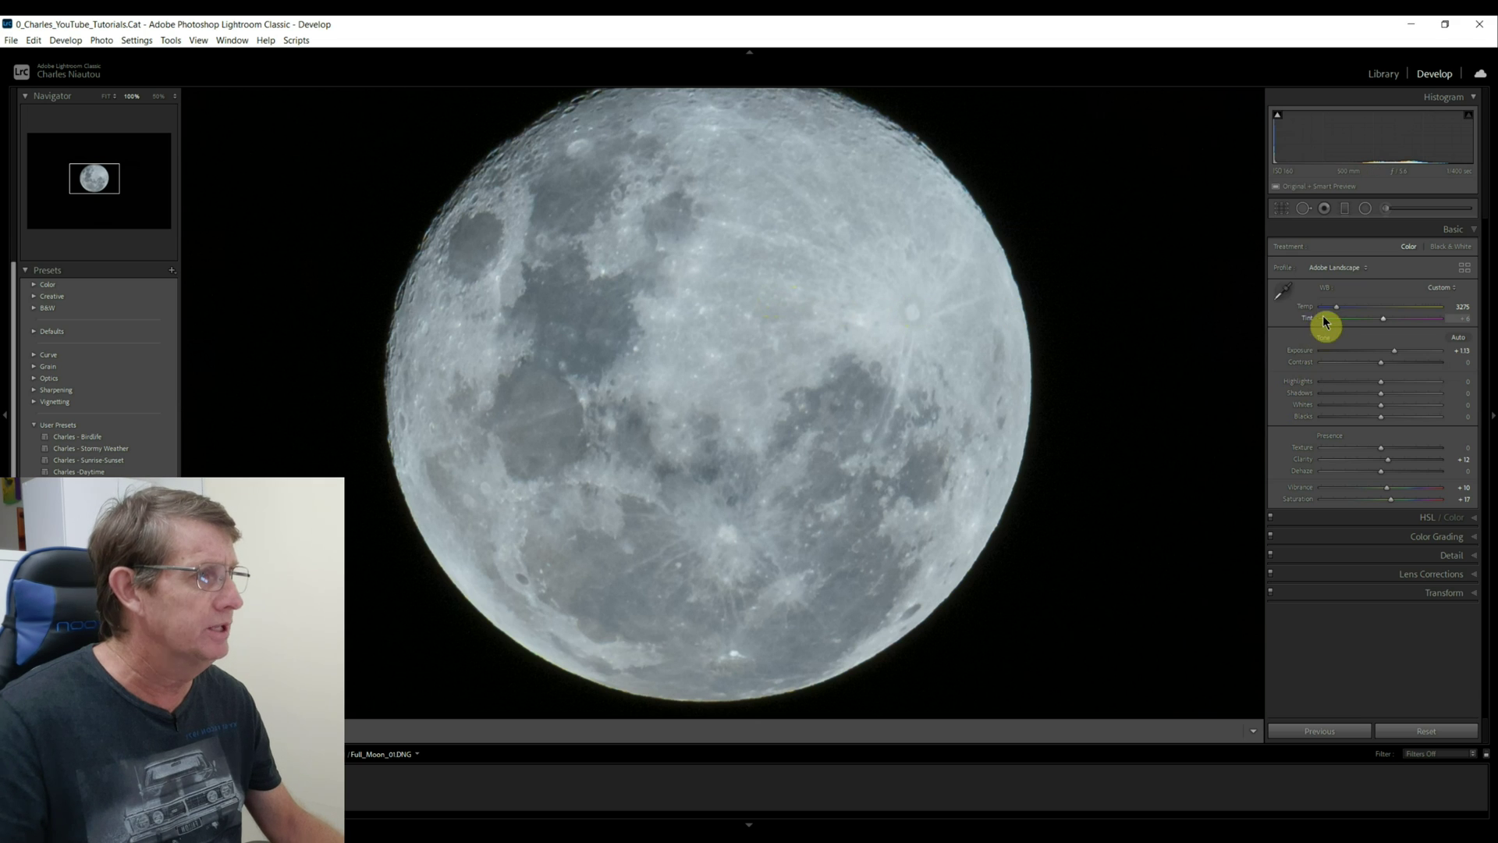
drag(1338, 312, 1338, 312)
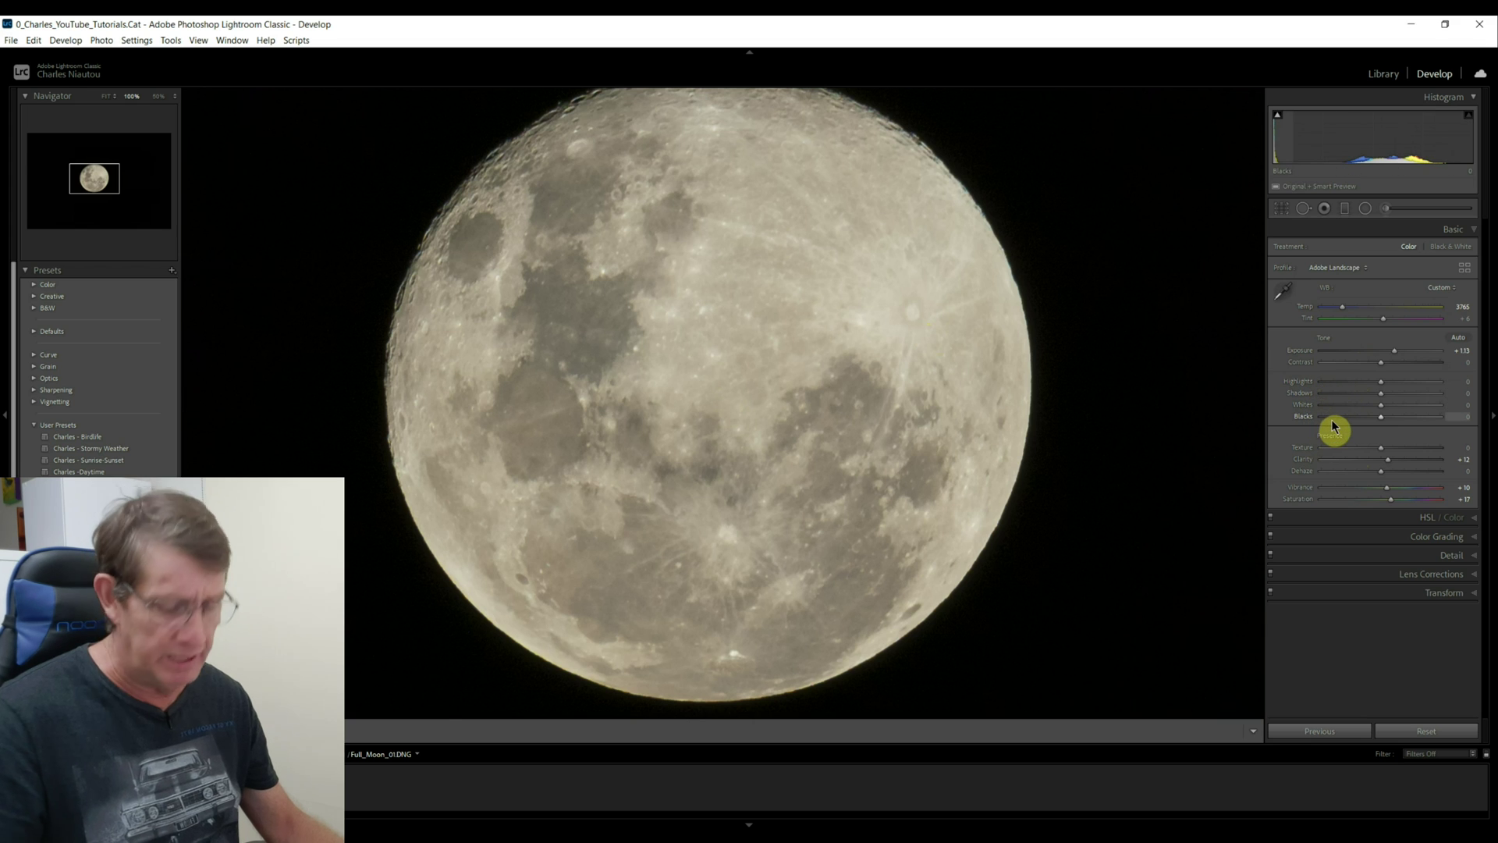
Set Blacks to -28 with the help of the clipping preview, Highlights to -3 and Texture to +3.
drag(1364, 427, 1383, 424)
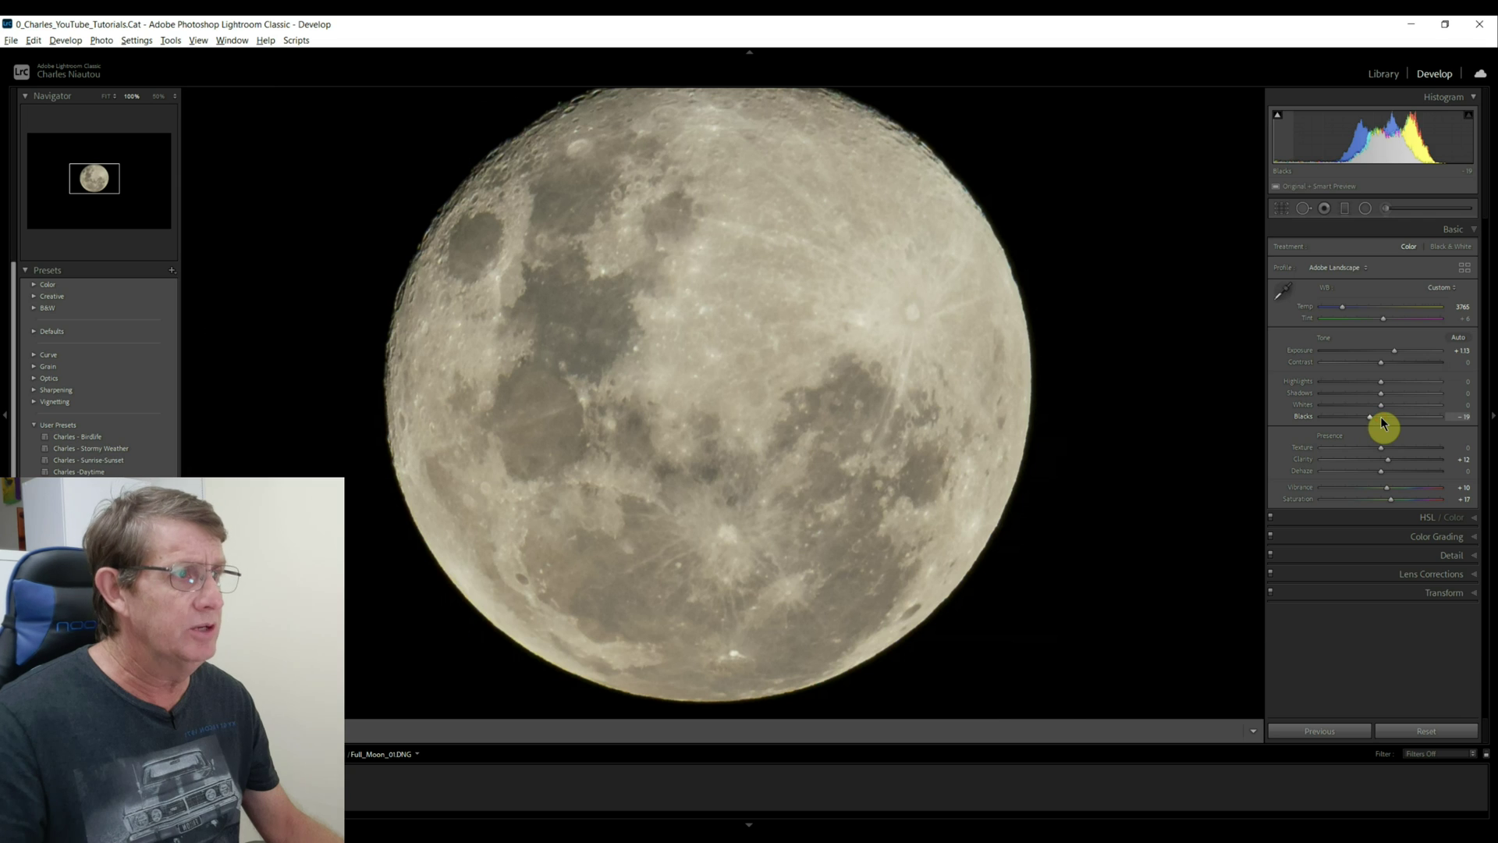
alt+click(1384, 424)
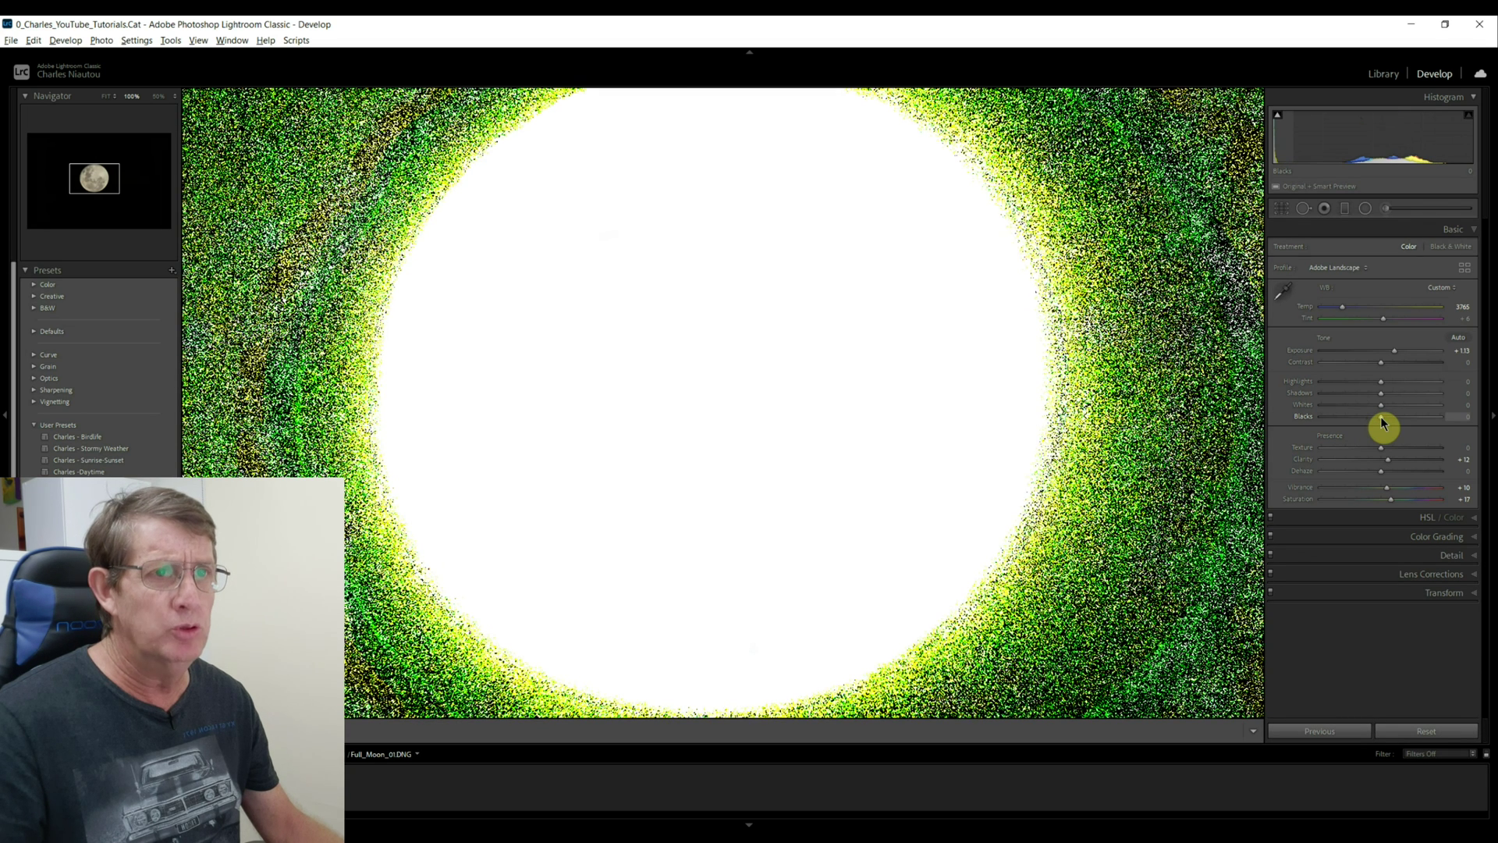
drag(1384, 423, 1366, 424)
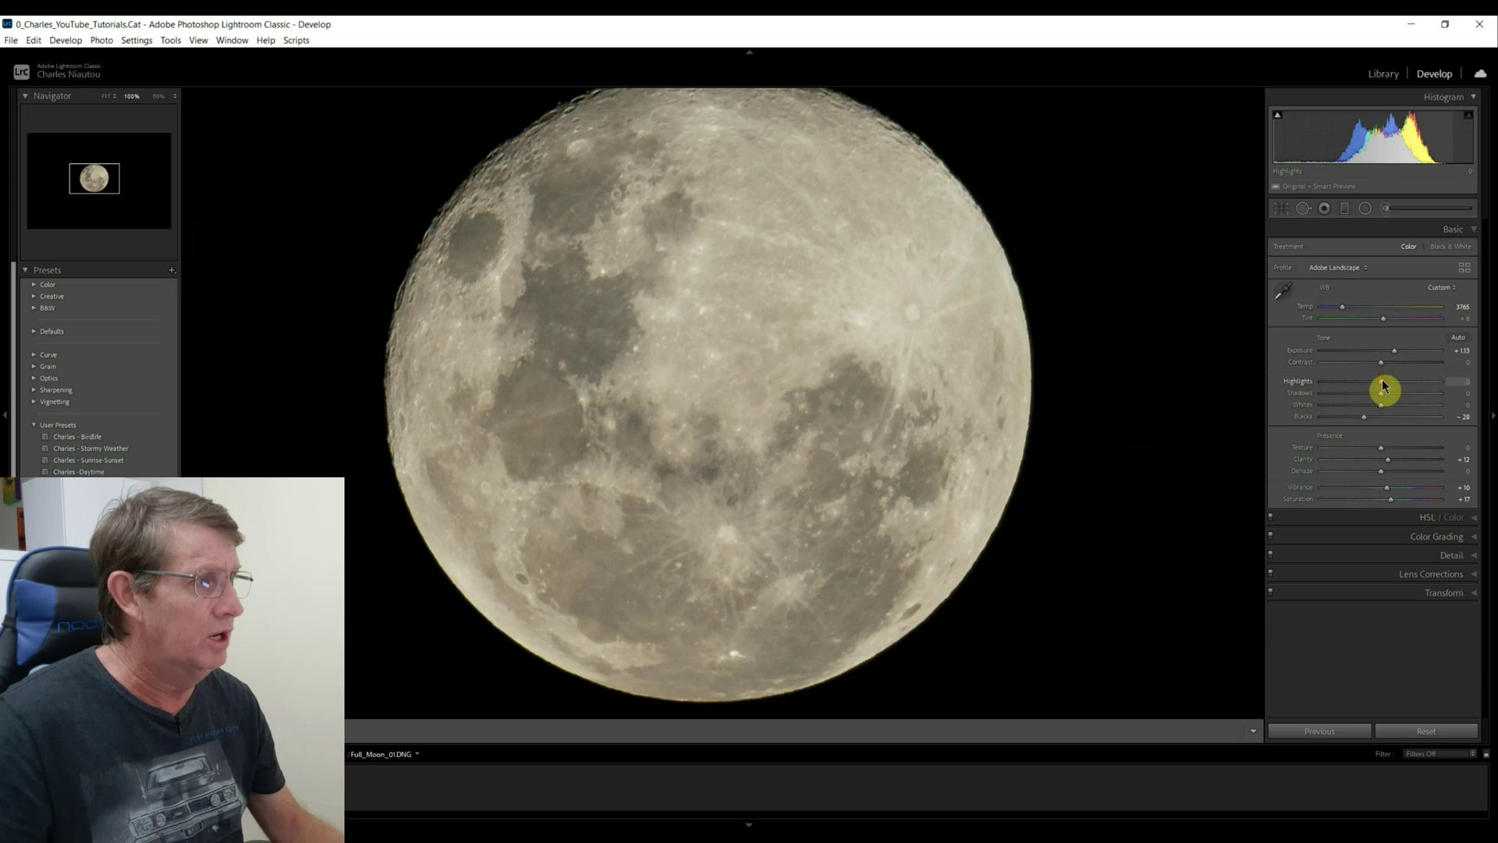
drag(1383, 383, 1380, 387)
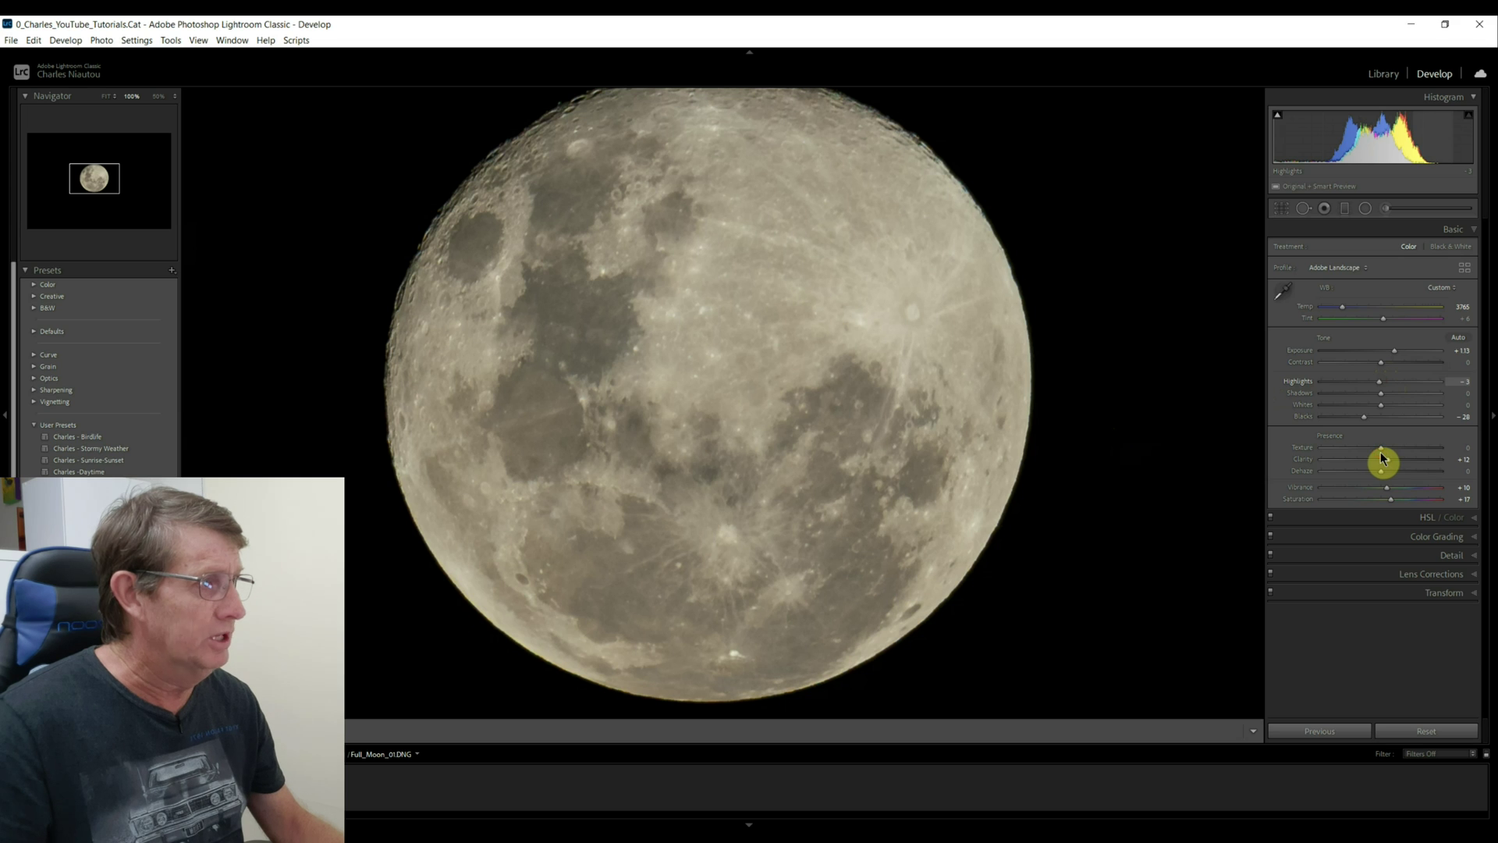
drag(1381, 449, 1384, 450)
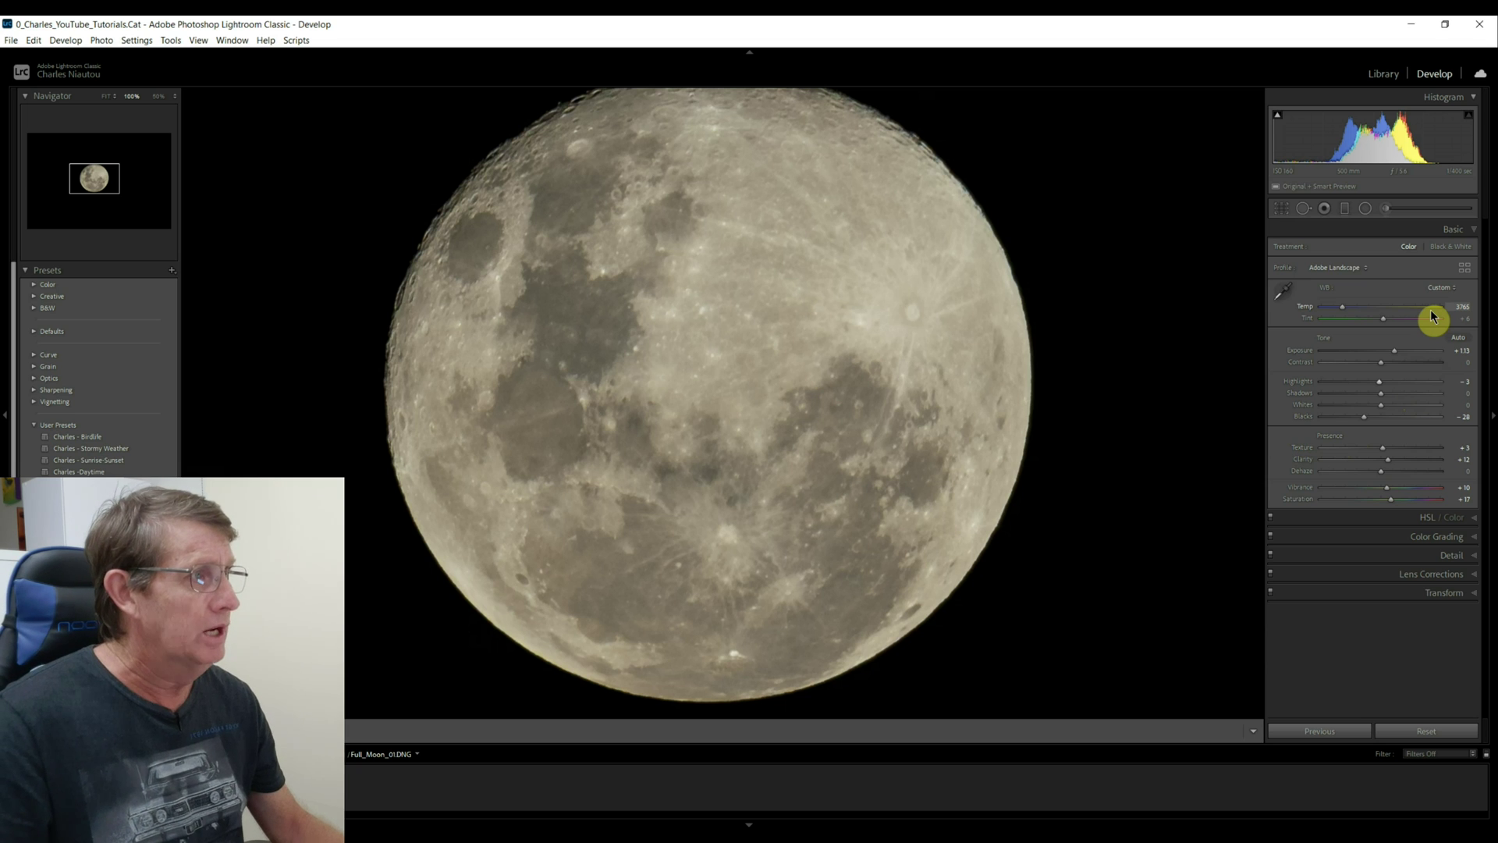
Draw a radial filter on the moon, then resize and reposition it so its outline matches the moon's edge.
click(1365, 208)
drag(530, 228, 540, 245)
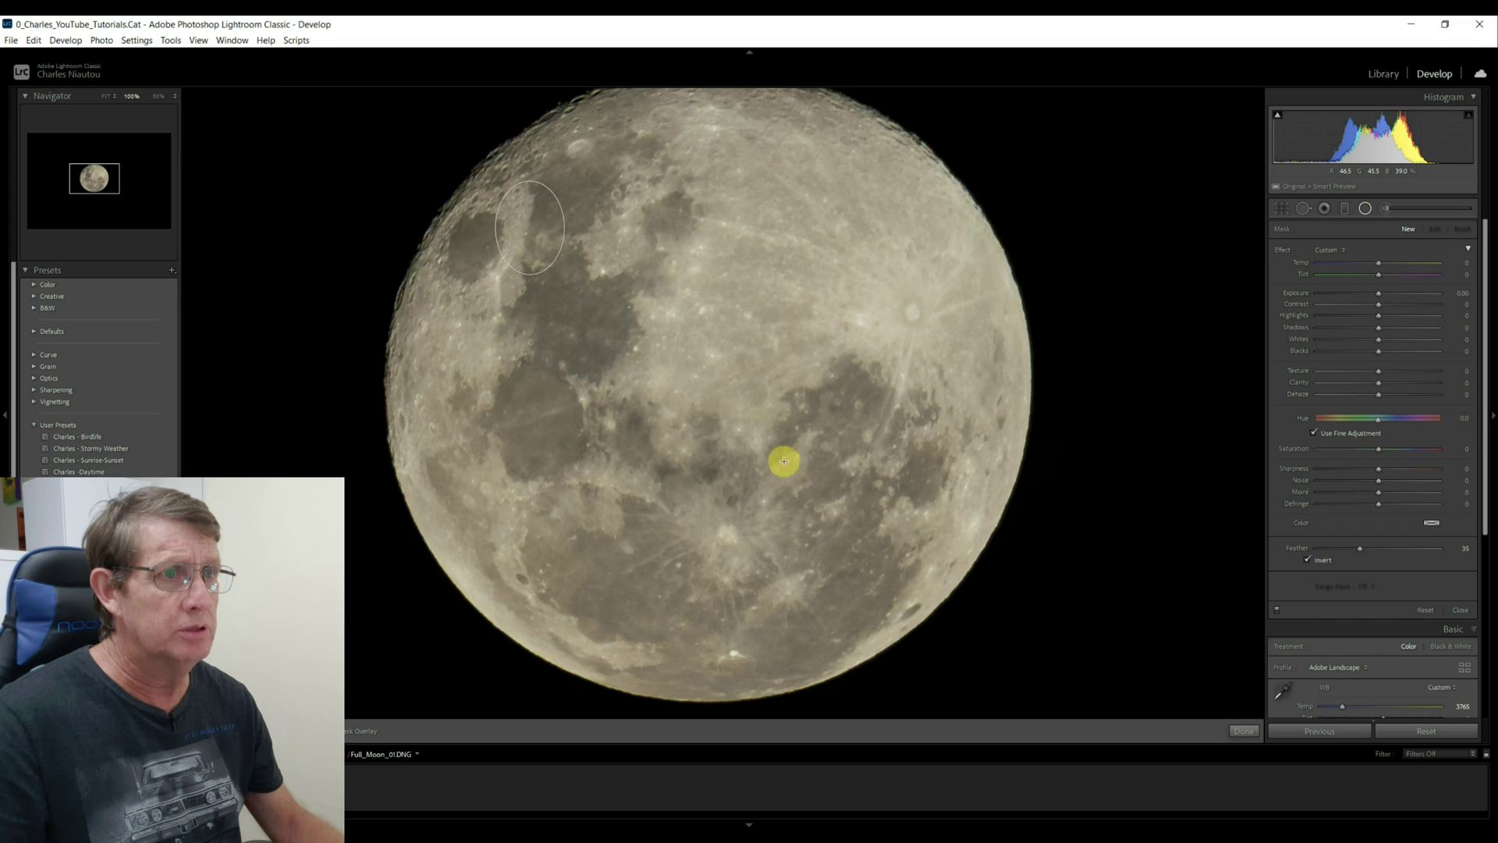
click(530, 228)
drag(607, 282, 714, 320)
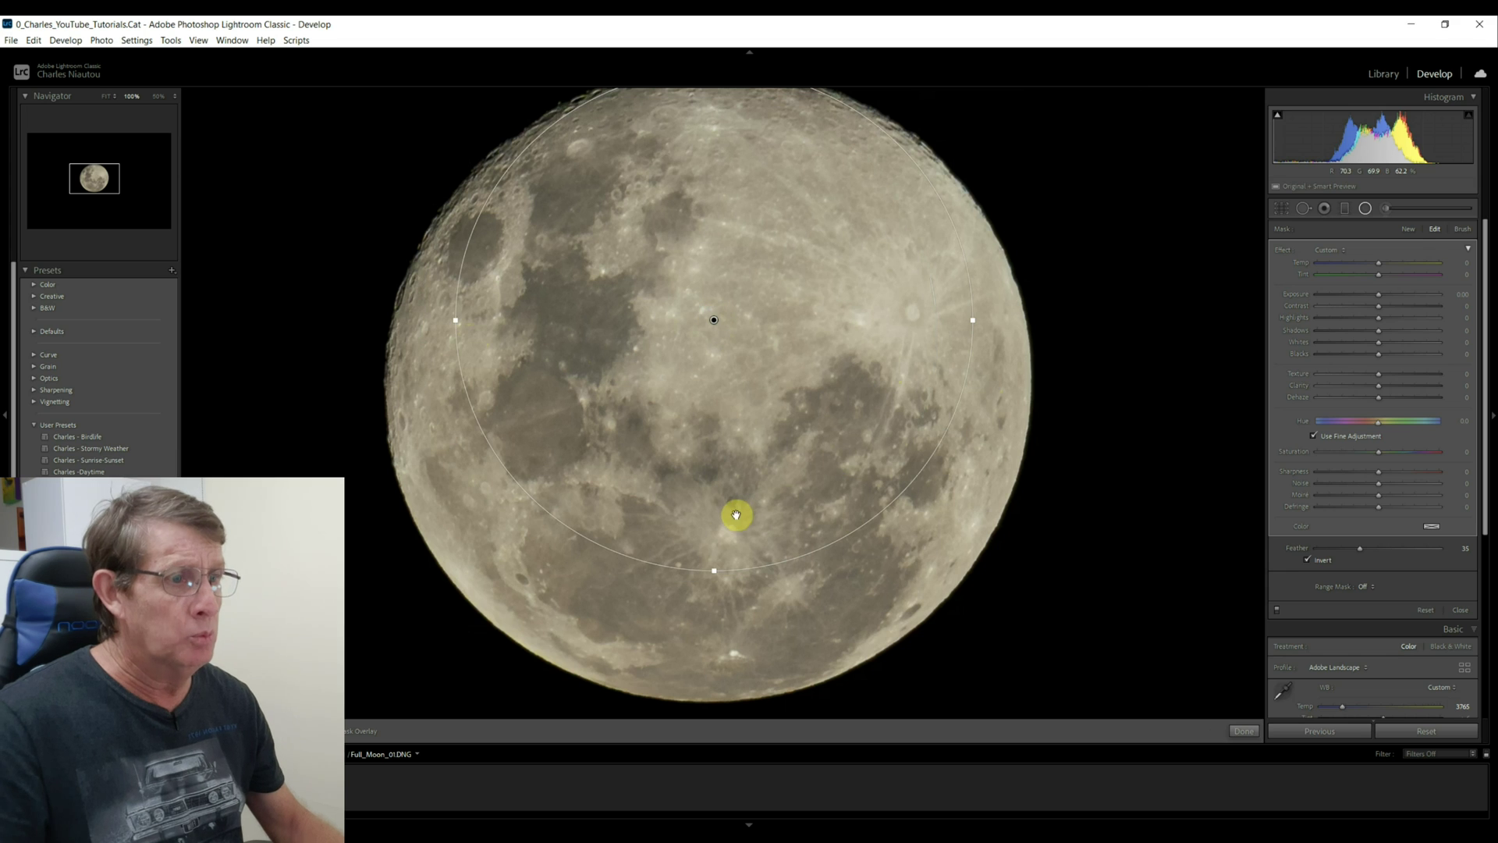
drag(716, 584, 712, 622)
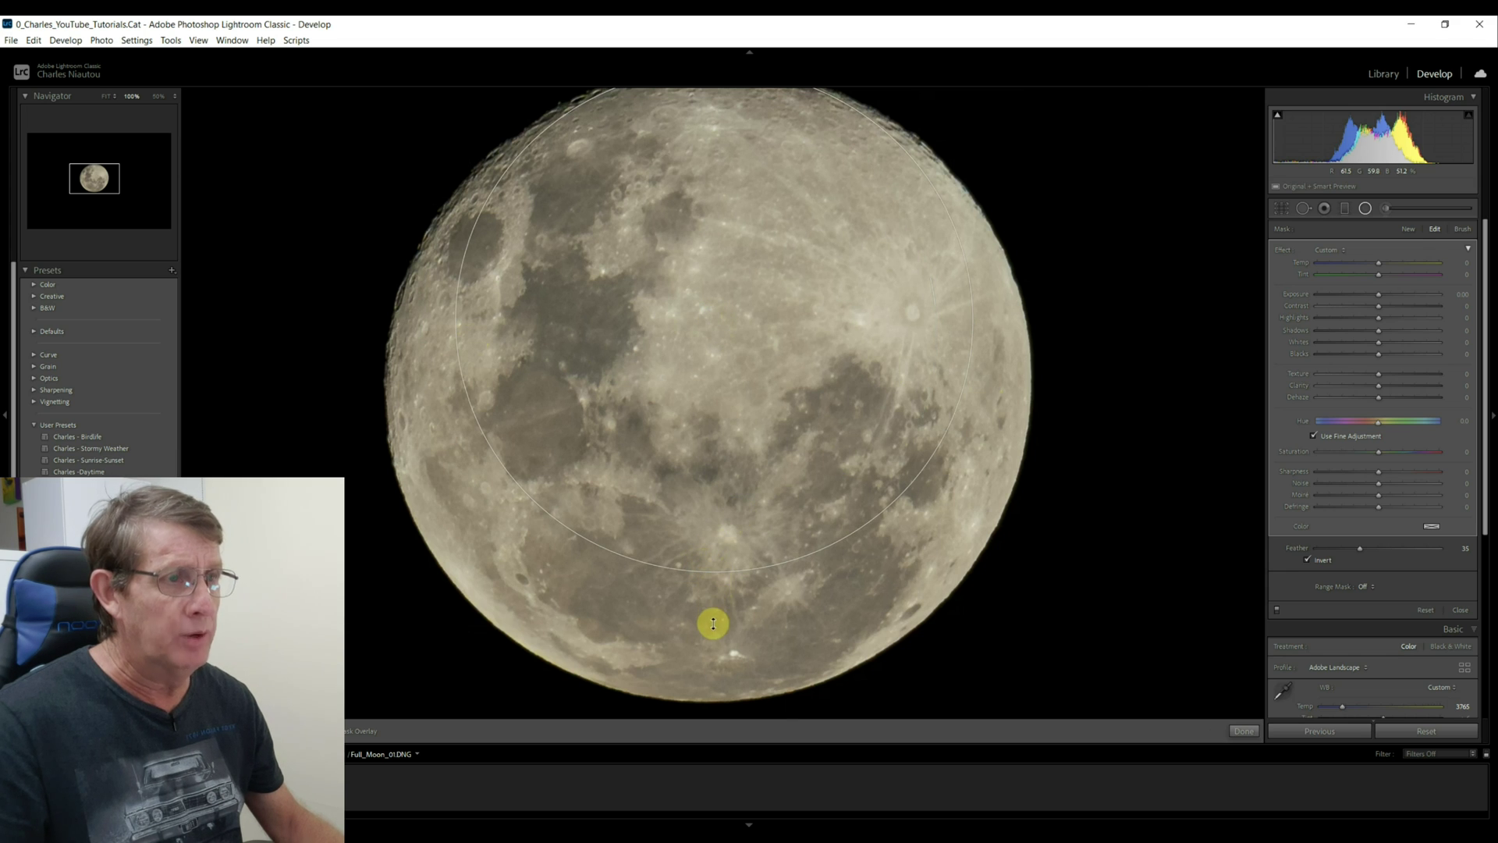
drag(459, 367, 388, 365)
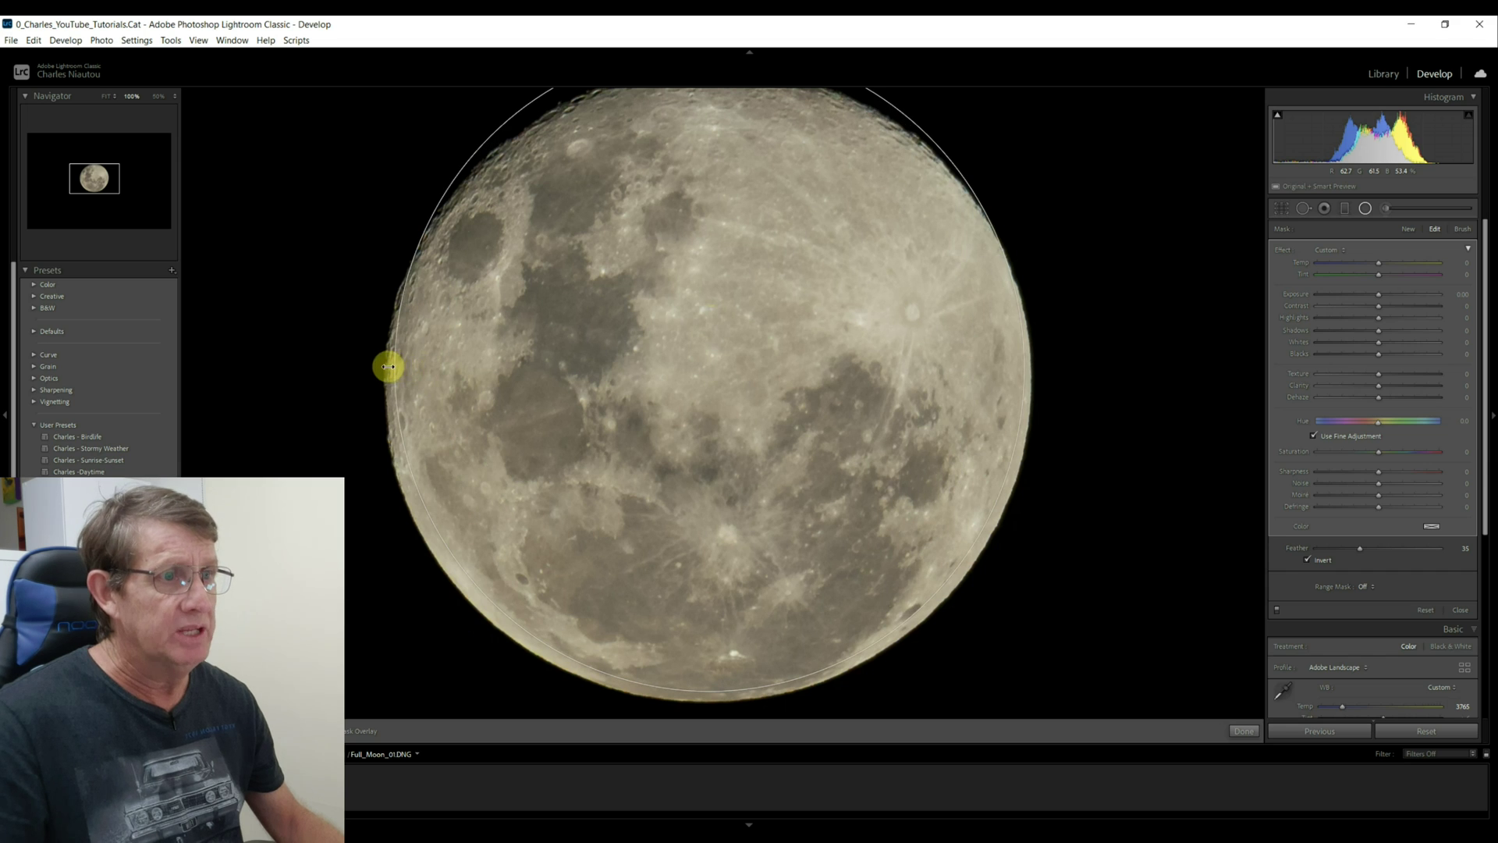
drag(712, 364, 710, 378)
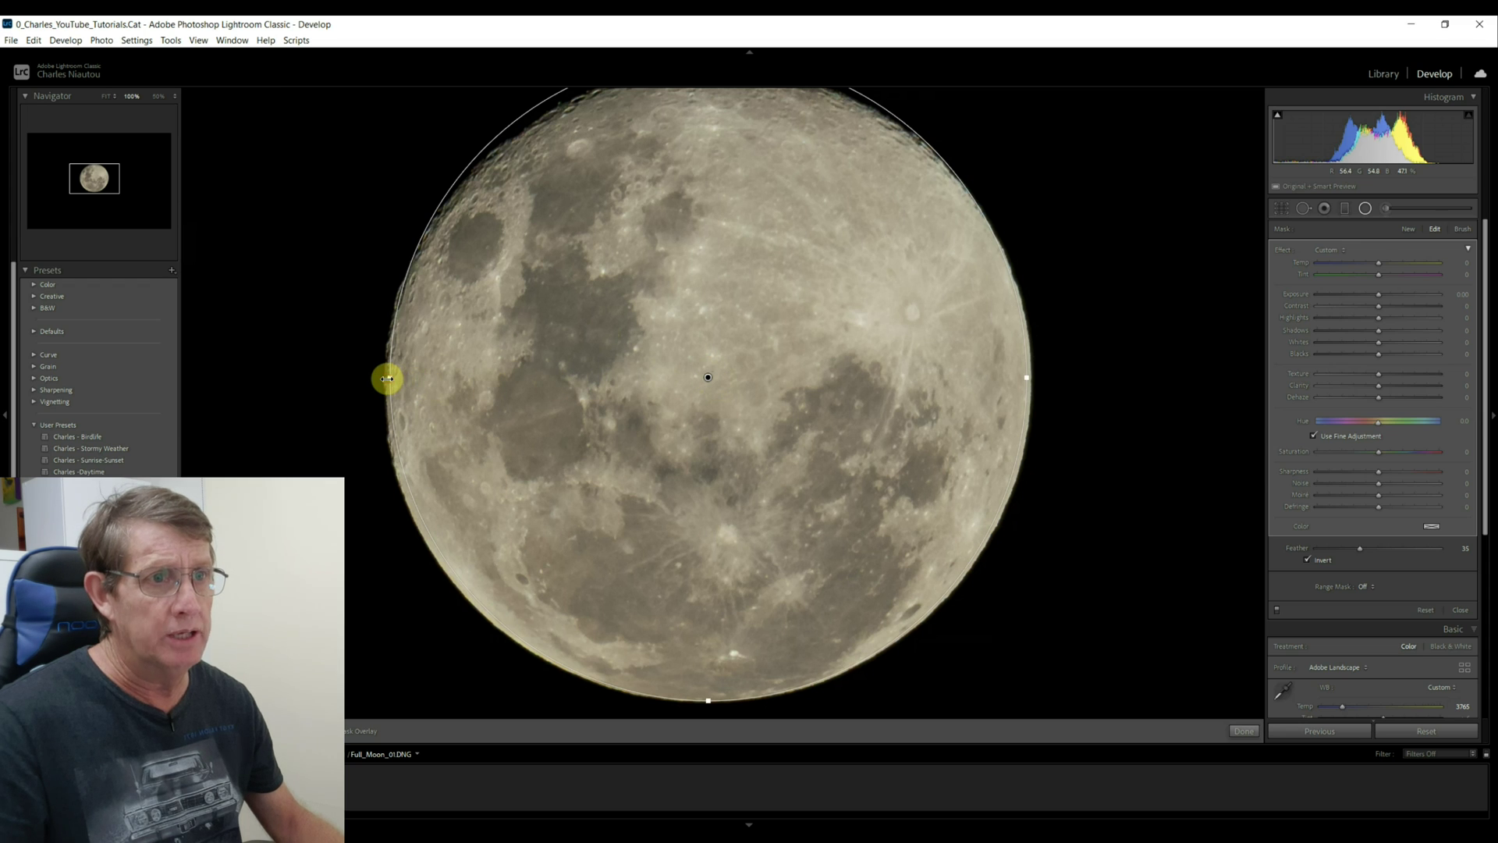
drag(387, 378, 386, 378)
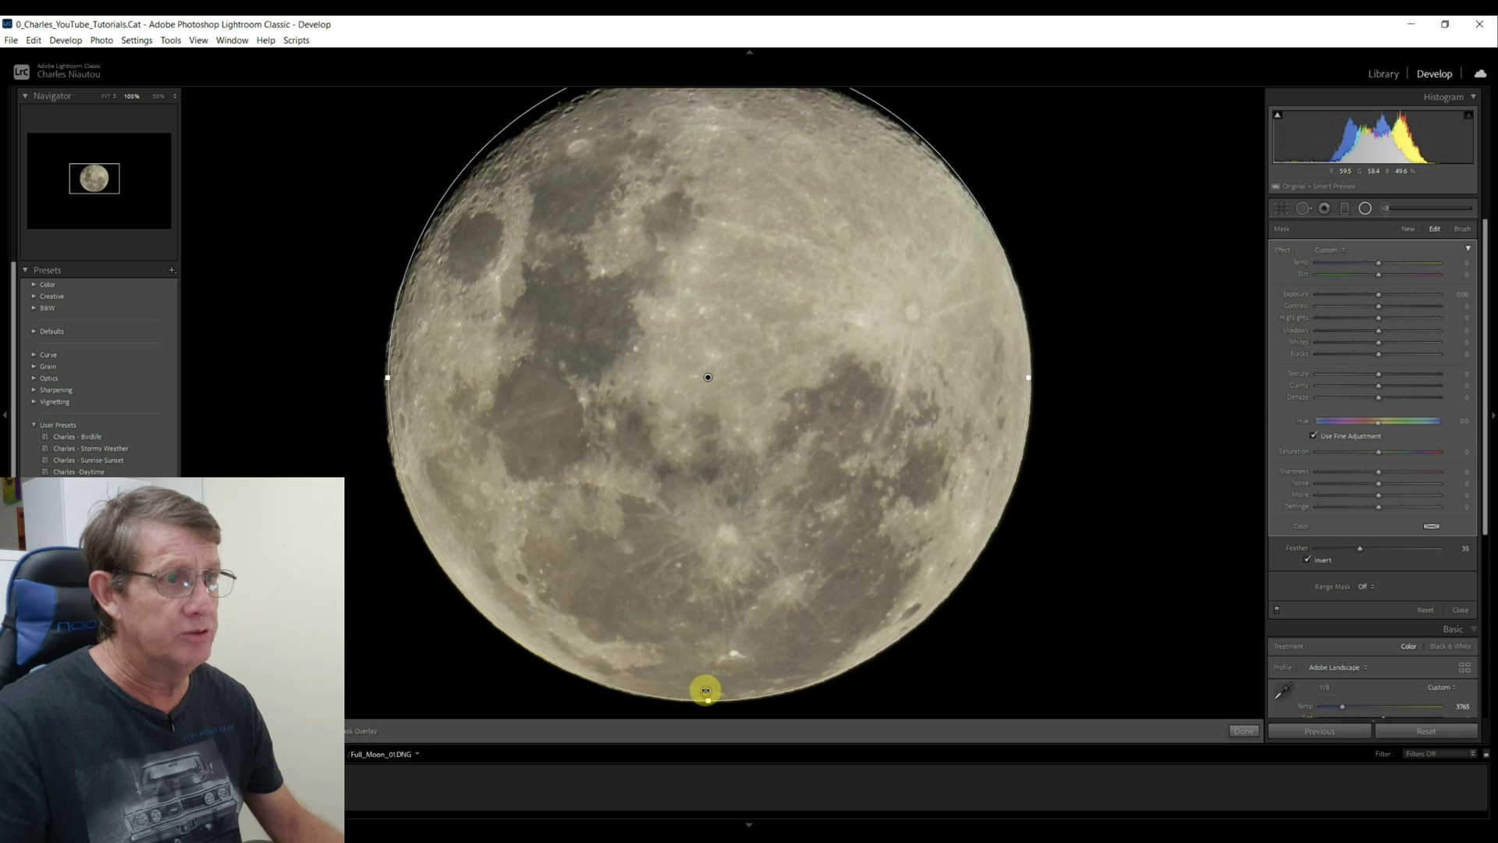
drag(705, 375, 710, 386)
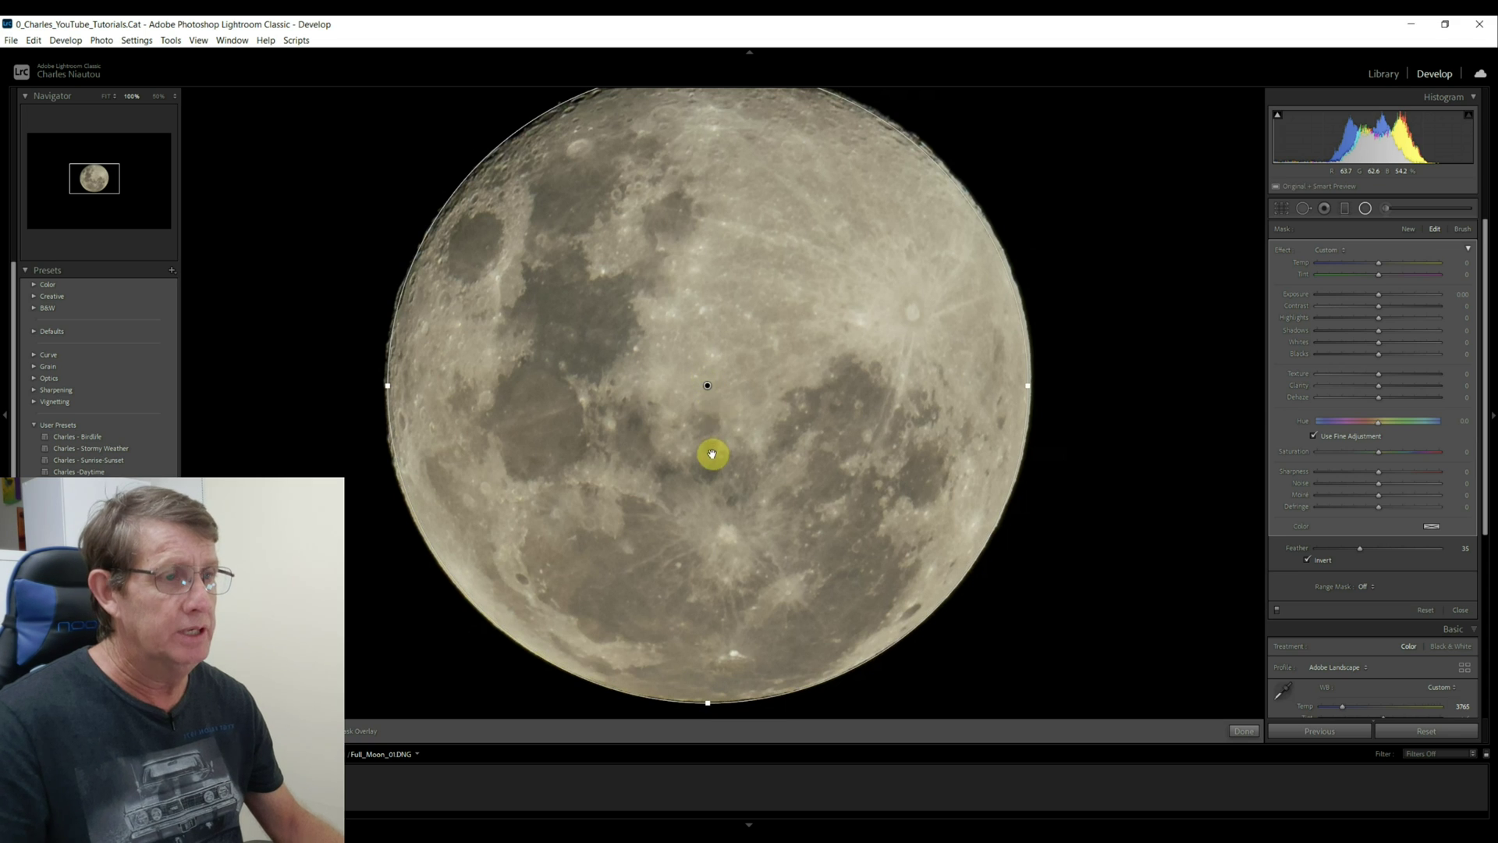
Check the radial filter's coverage with the mask overlay, then reduce its Feather so the mask edge follows the moon more tightly.
key(o)
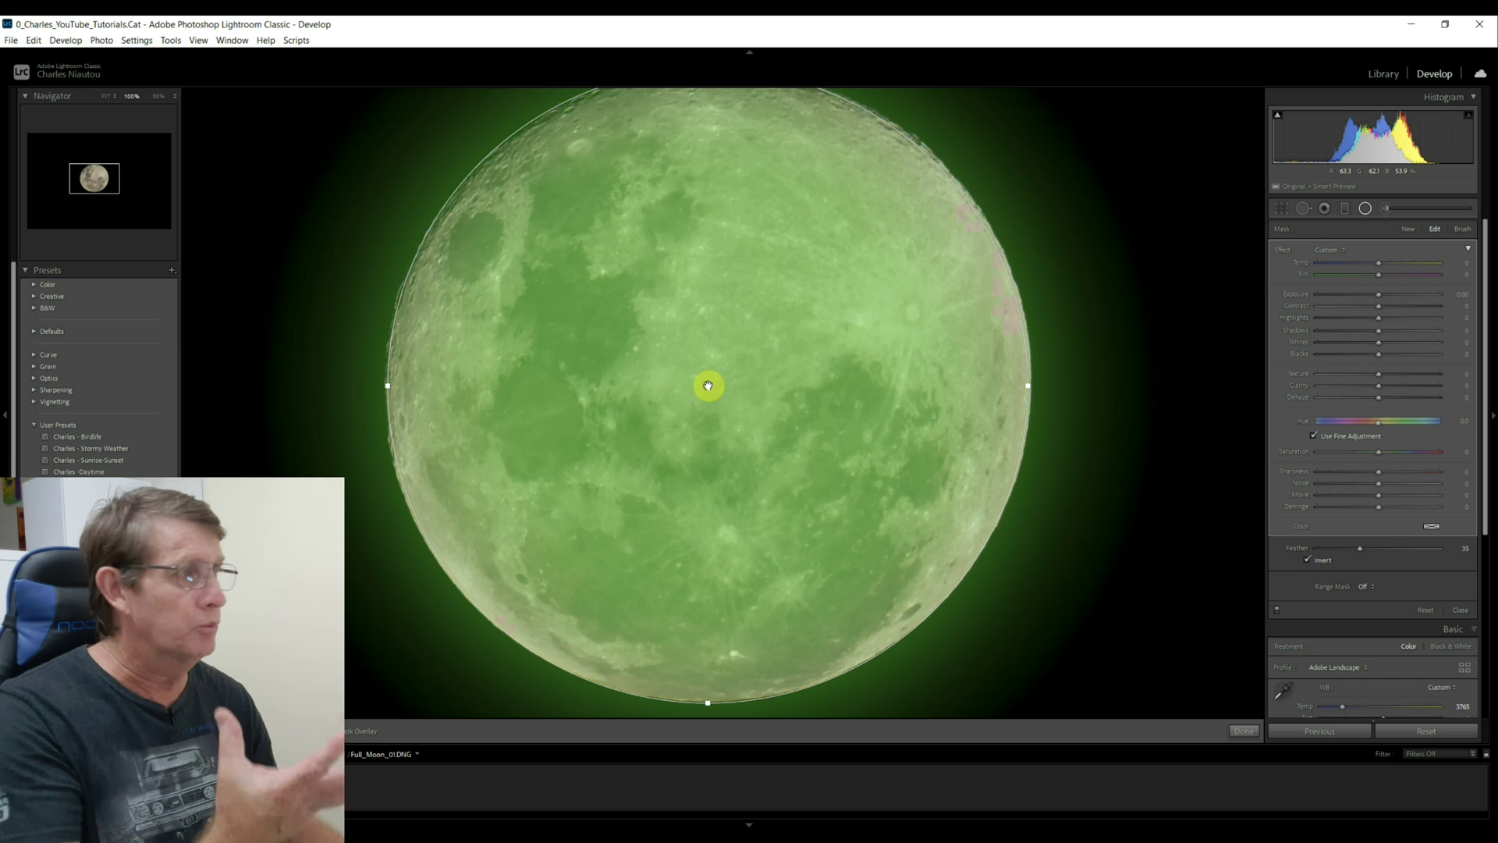
key(o)
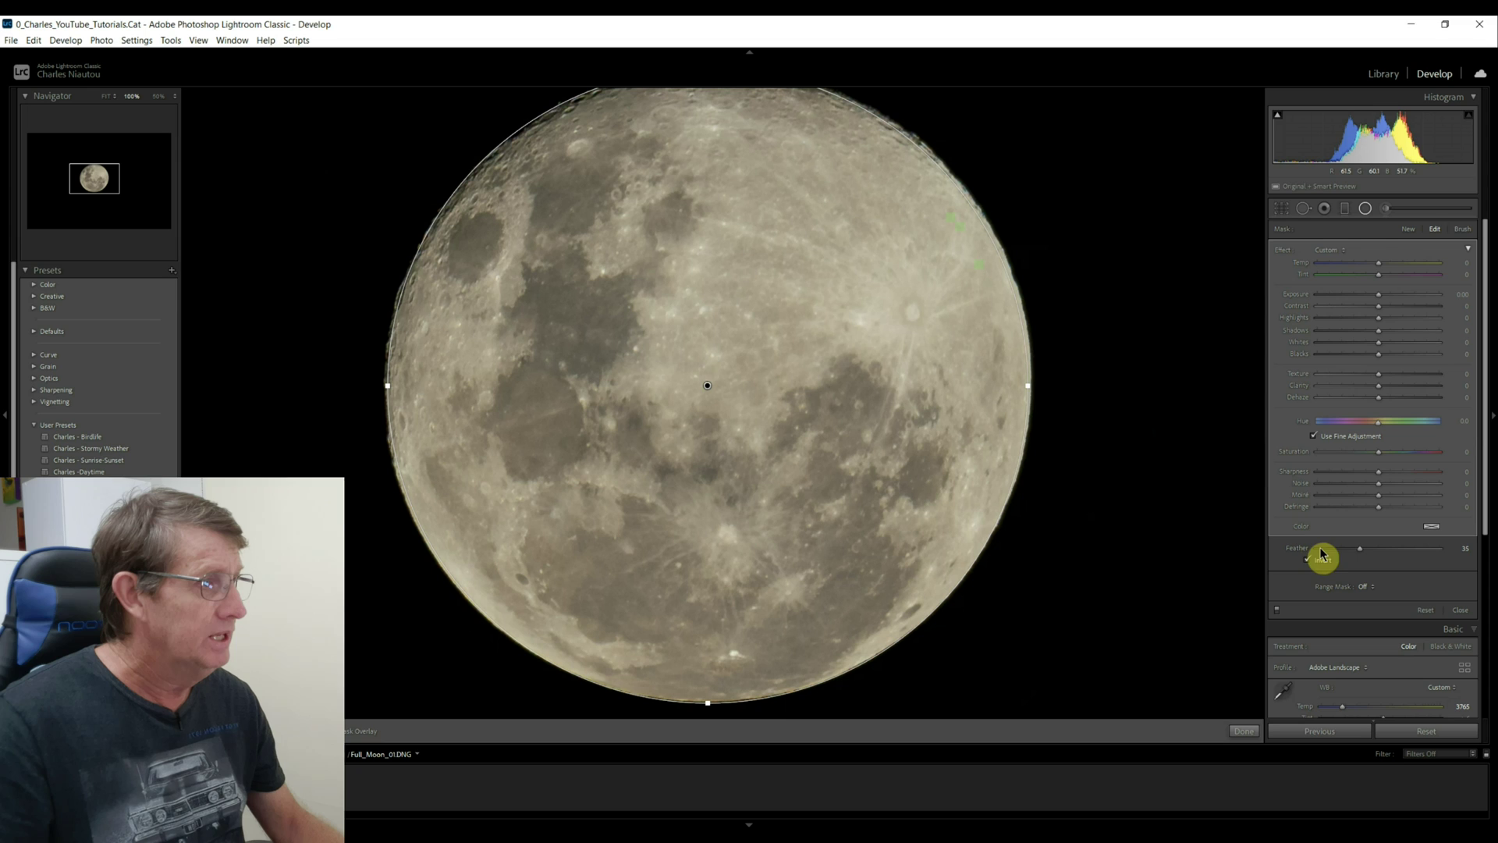
drag(1362, 553, 1341, 556)
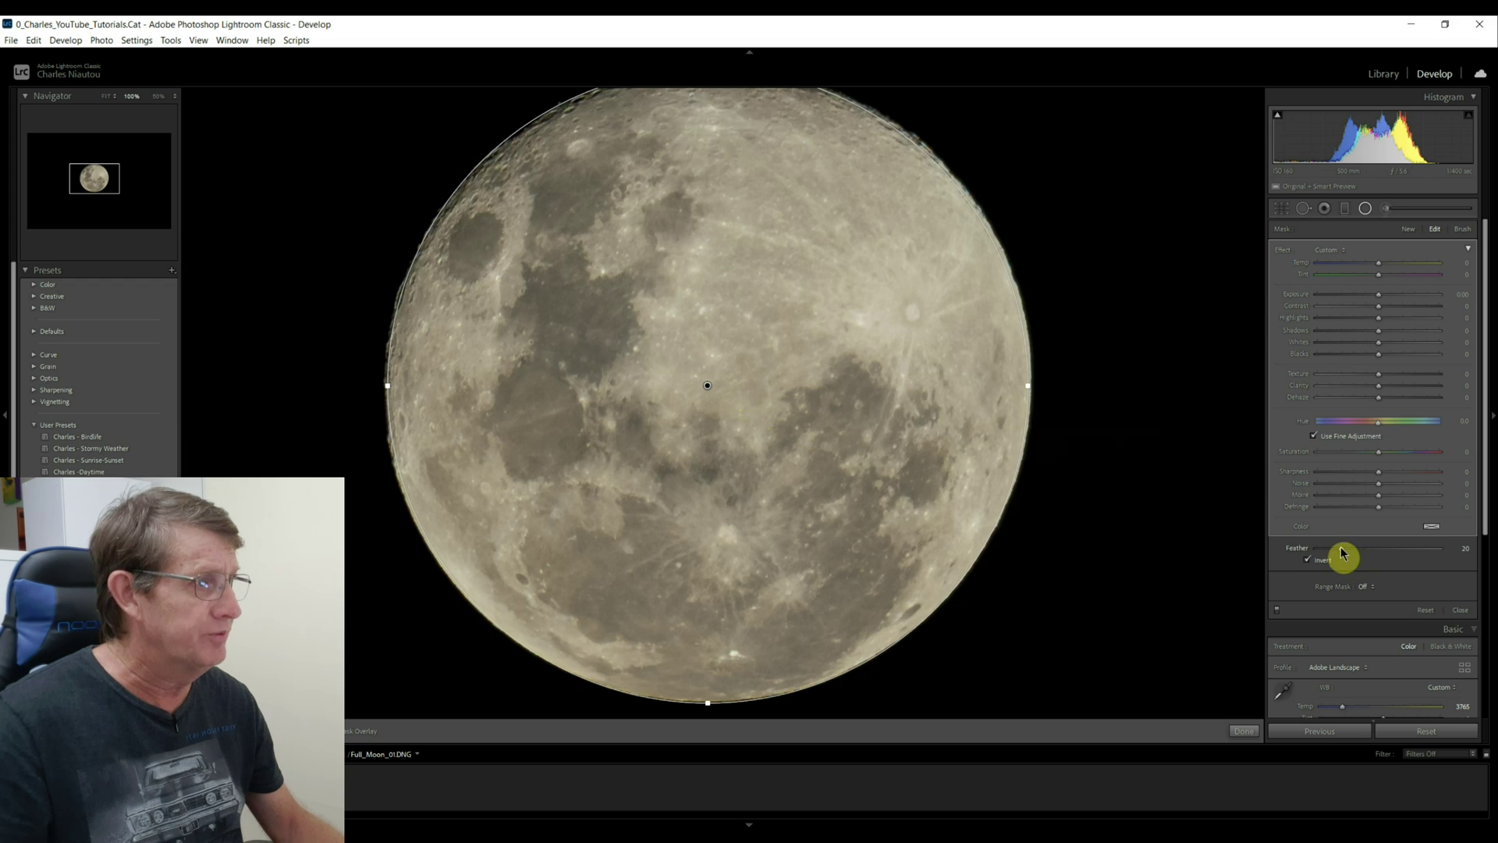
drag(1341, 555, 1335, 553)
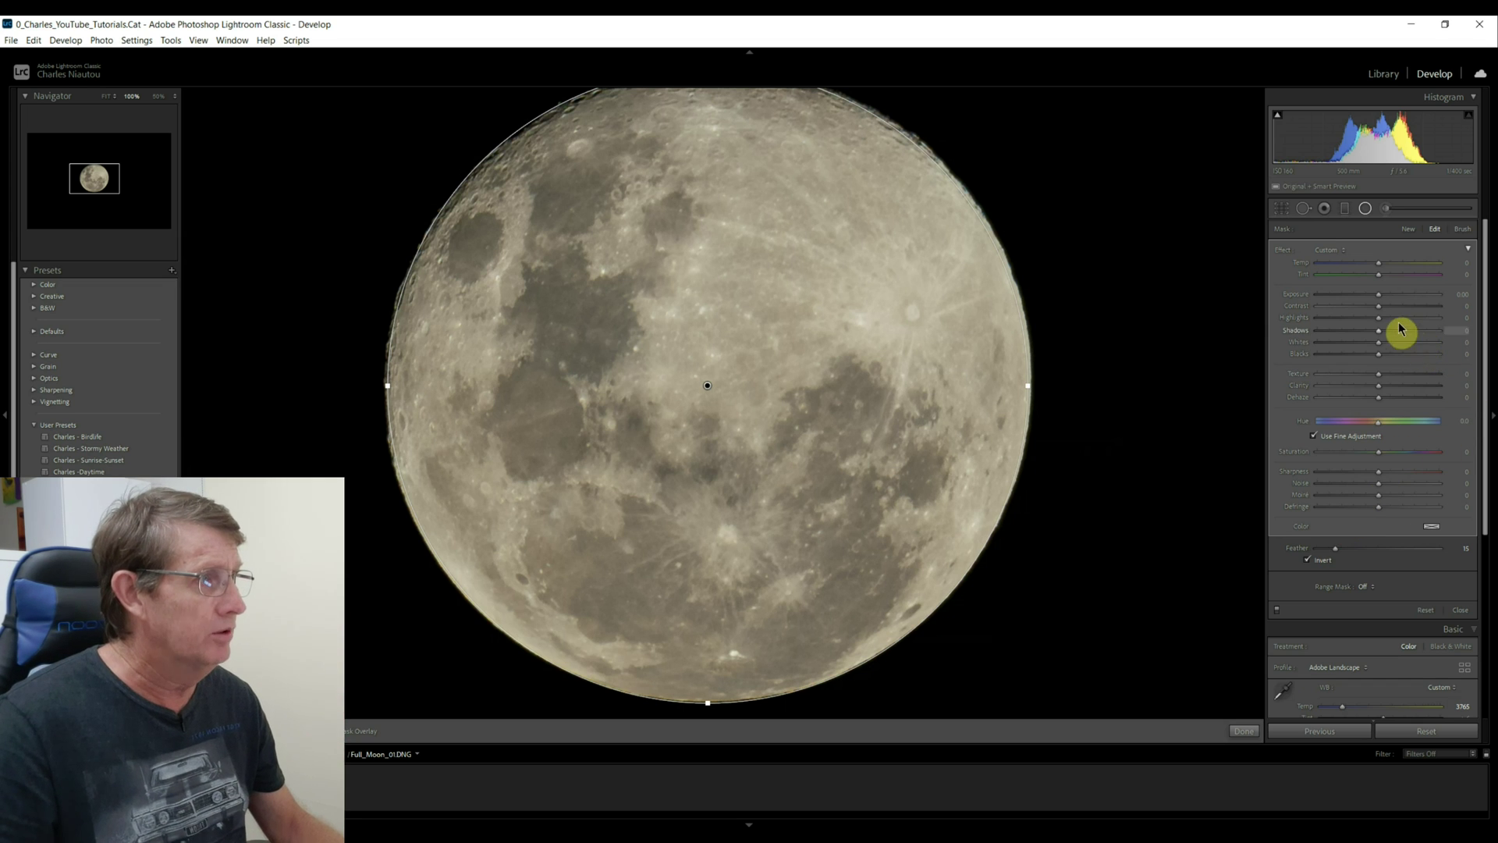
Adjust the radial filter's tones, setting Contrast to about 11 and Shadows to about 15 and fine-tuning Highlights.
drag(1381, 314, 1389, 316)
drag(1381, 327, 1381, 337)
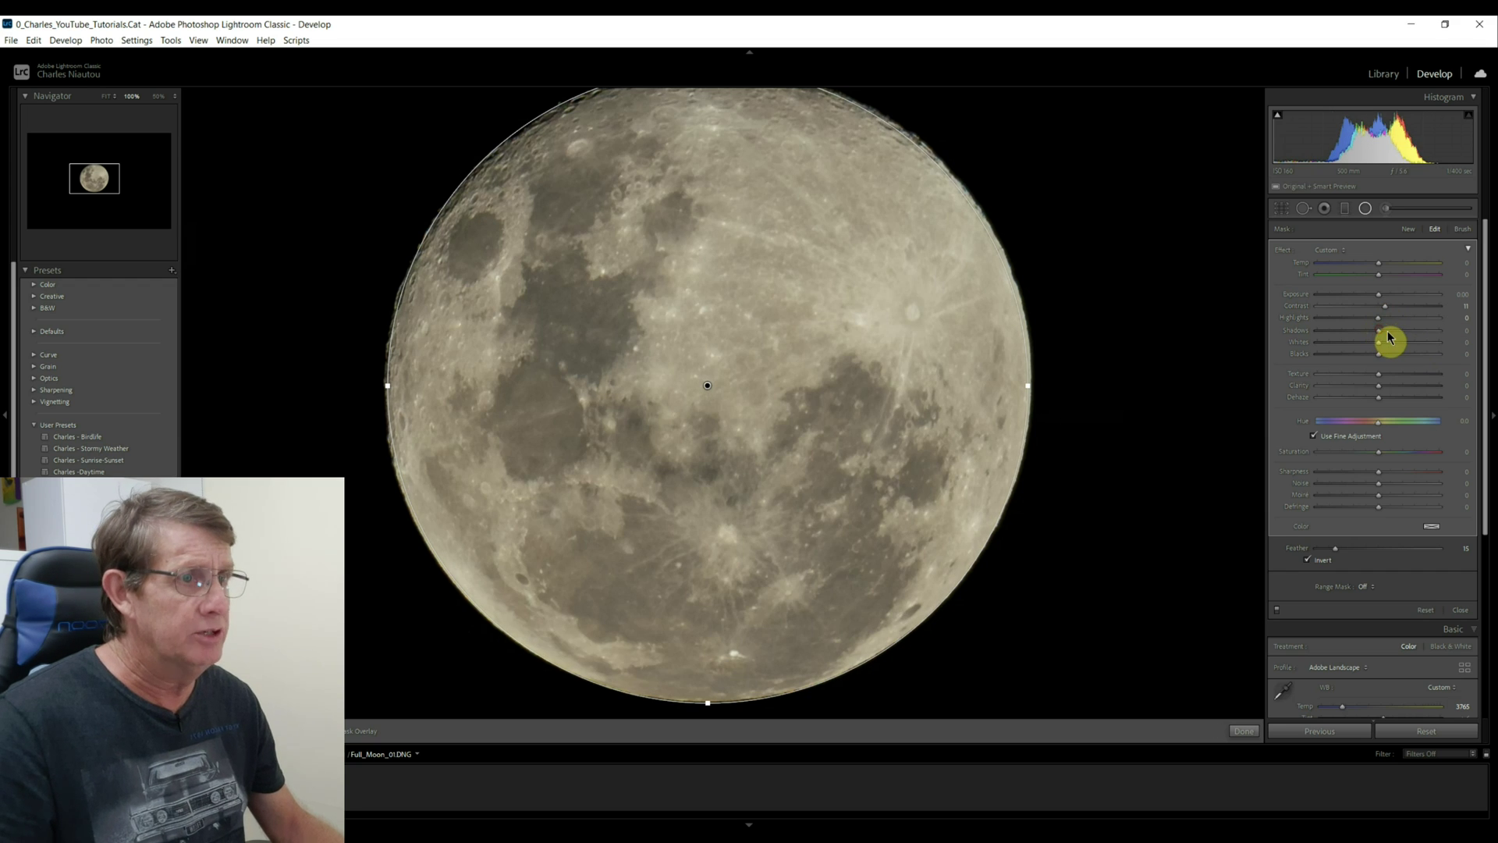
click(1388, 332)
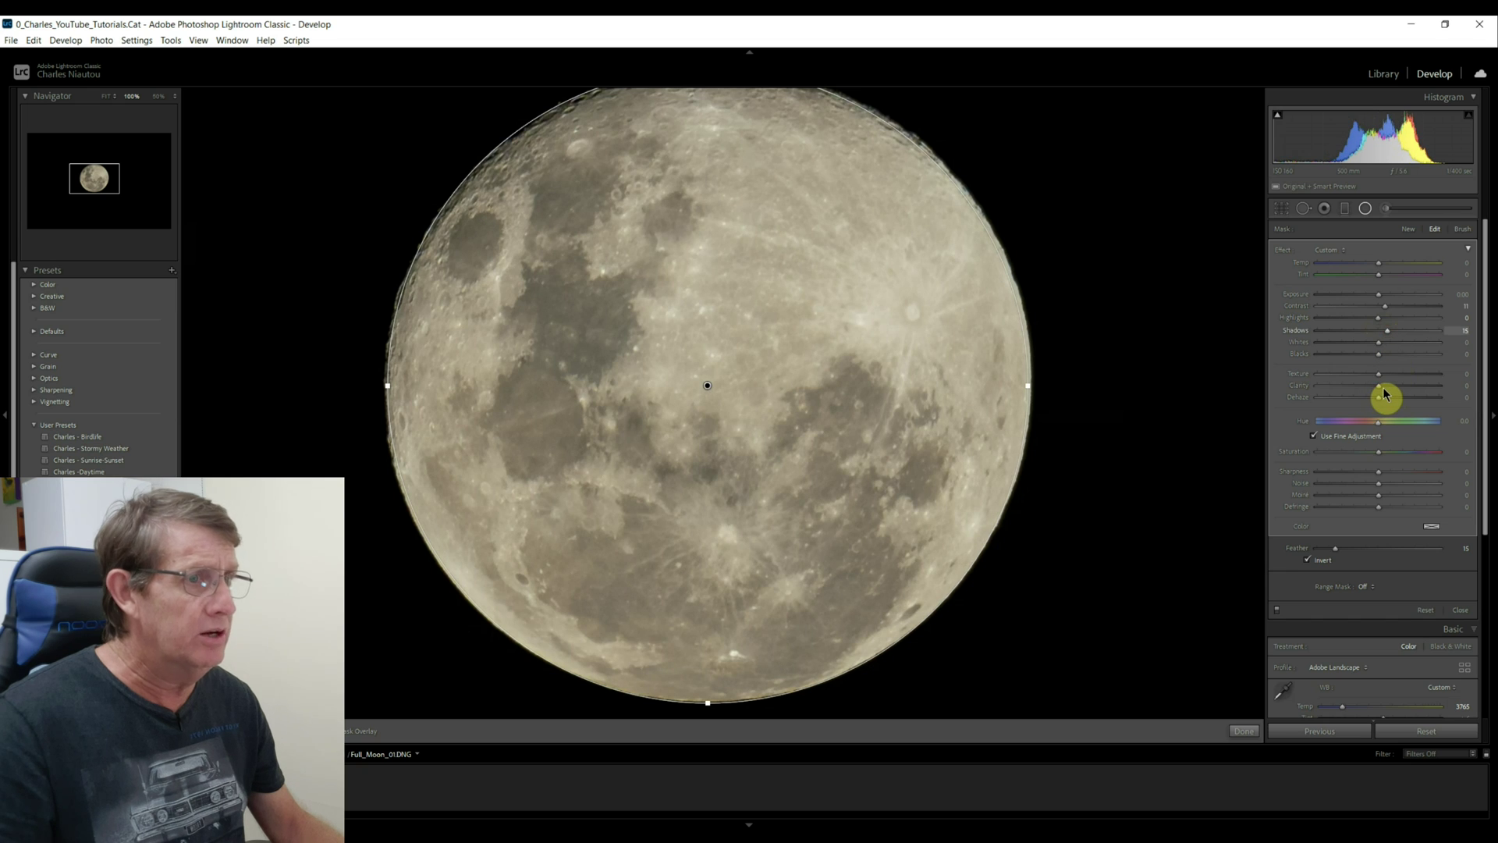
Bring out the moon's surface detail in the radial filter with Clarity about 19, Texture about 18 and Dehaze about 9.
click(1387, 386)
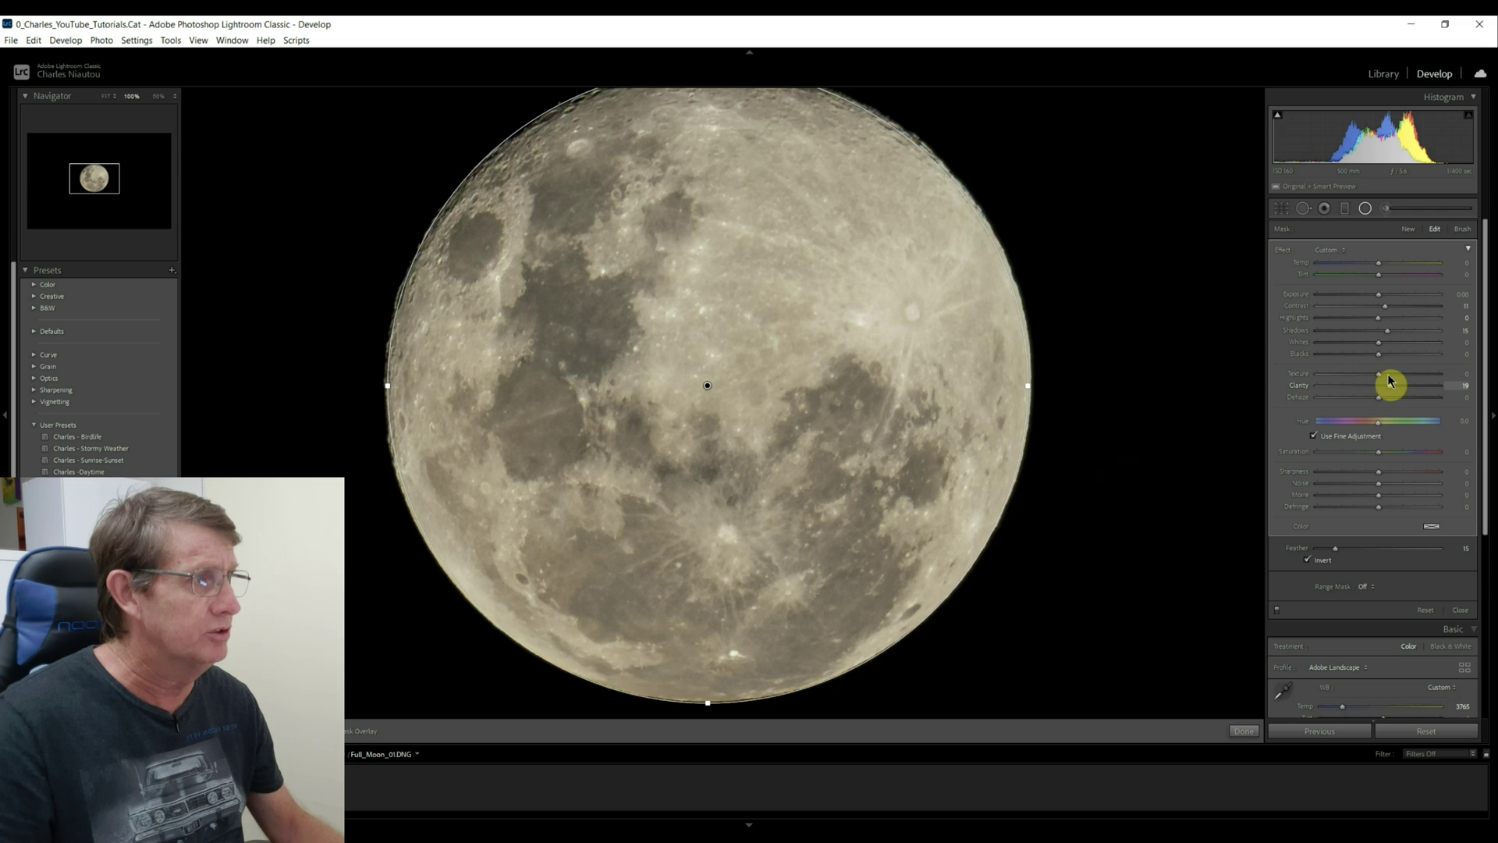
click(1382, 398)
drag(1383, 399, 1388, 401)
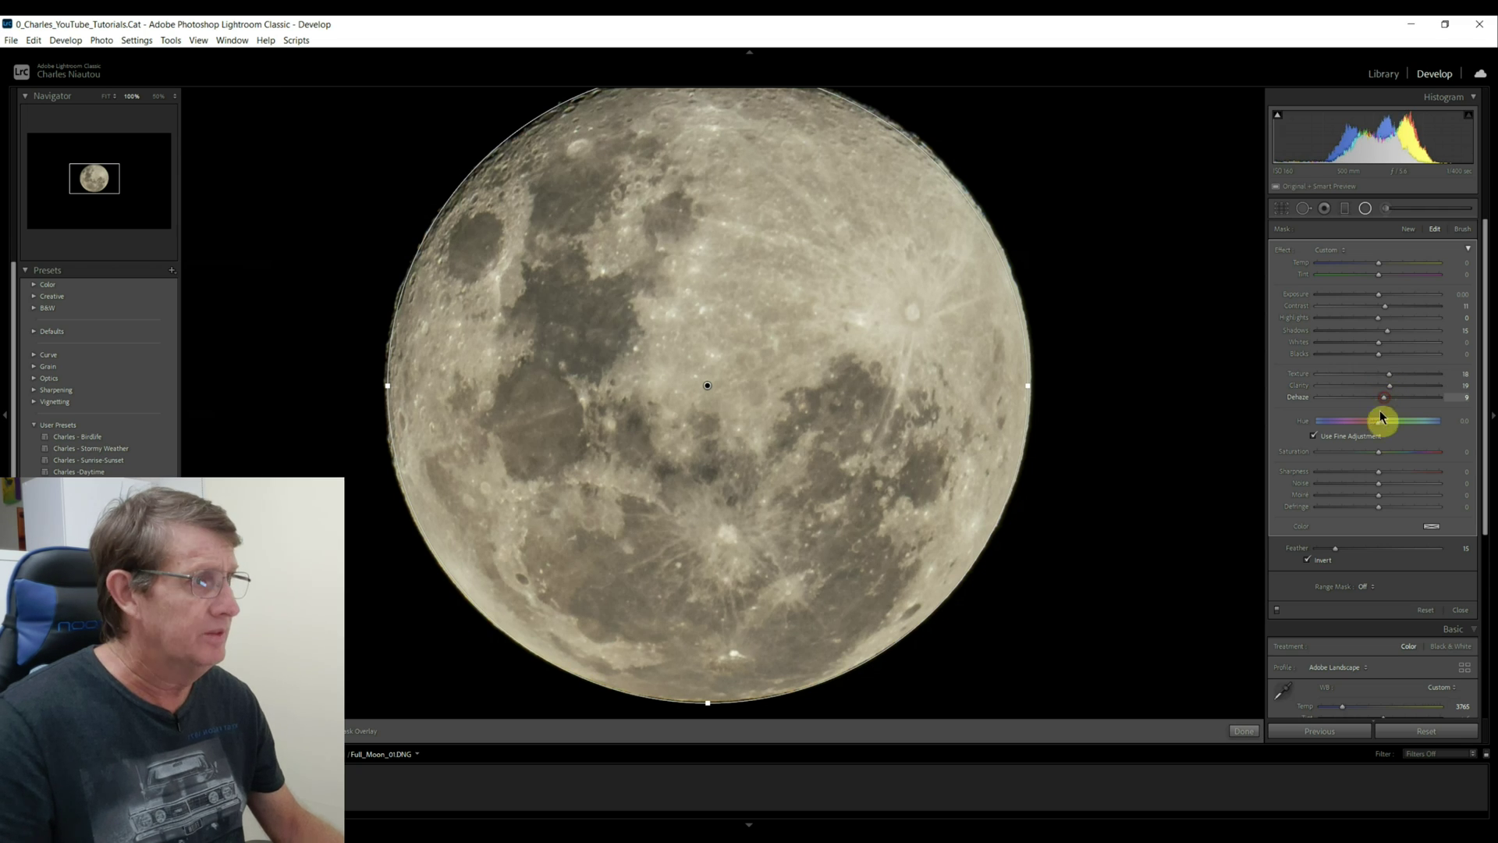
Set the radial filter's Sharpness to about 8 and Noise to about 10, and cool its Temp to about -8.
click(1382, 472)
click(1383, 484)
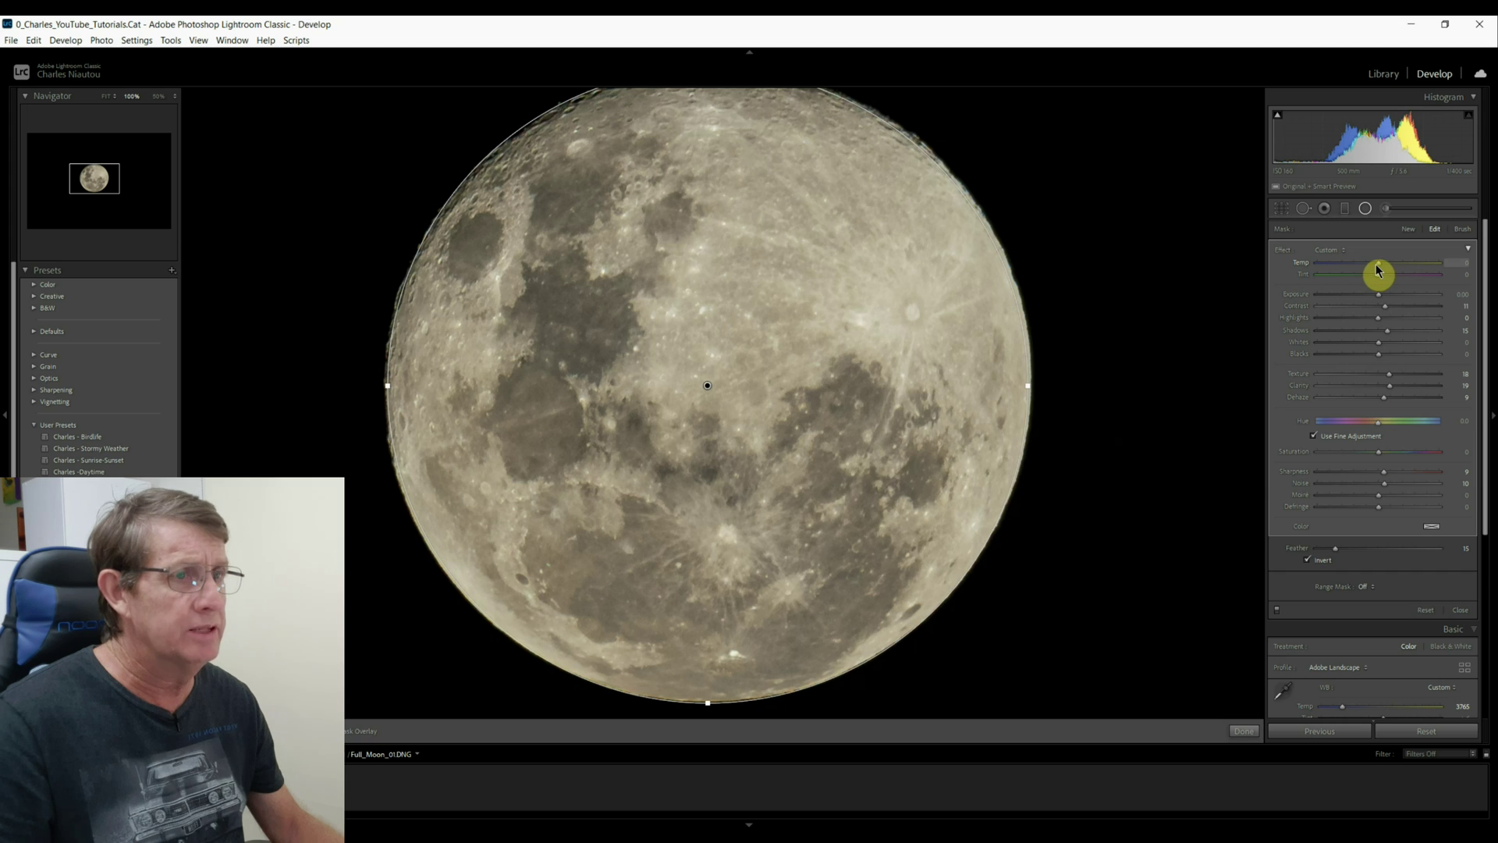
drag(1376, 270, 1372, 273)
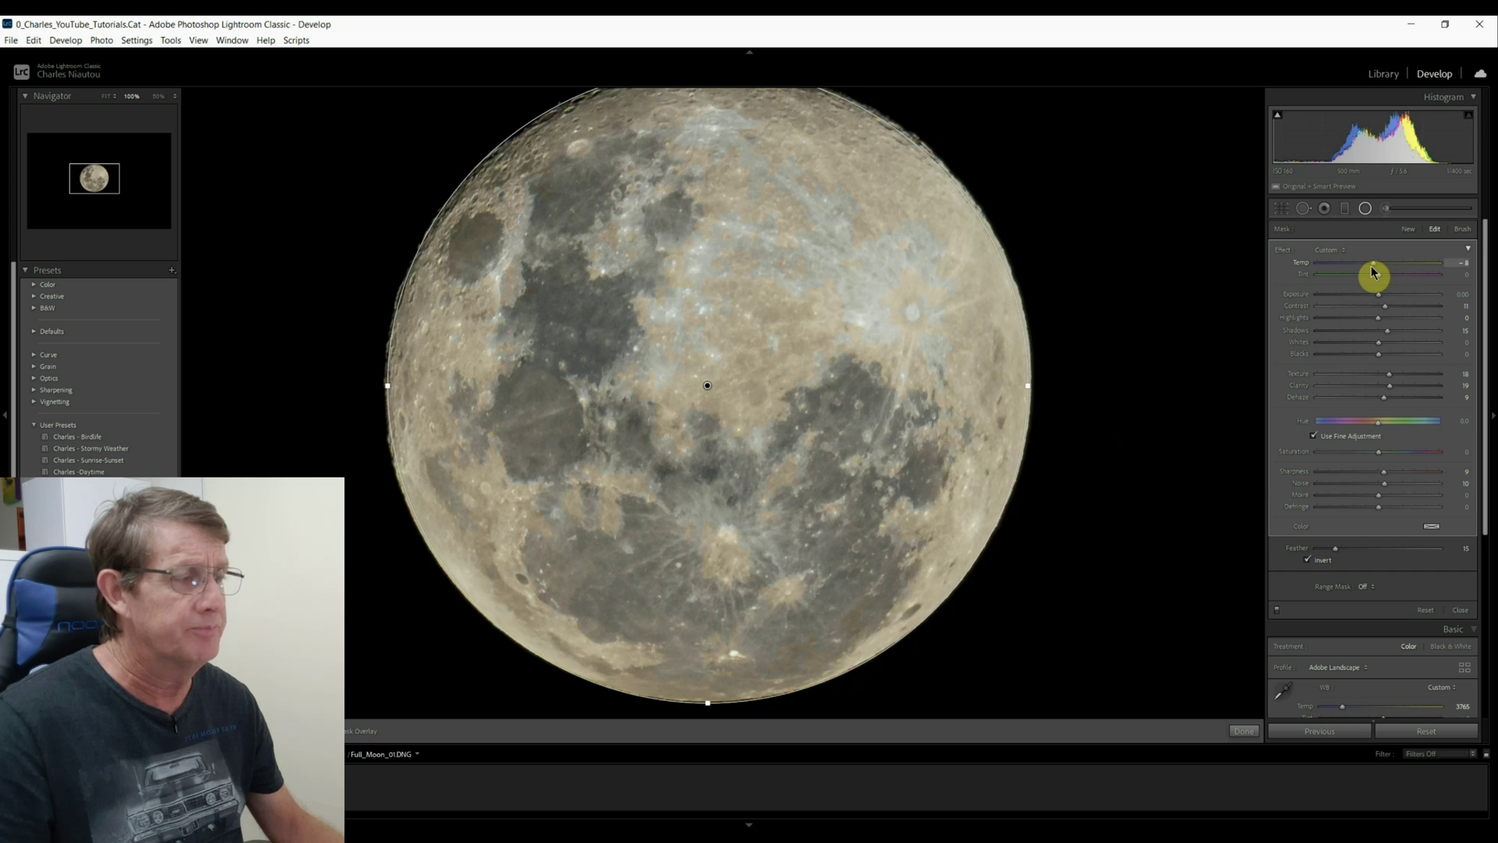
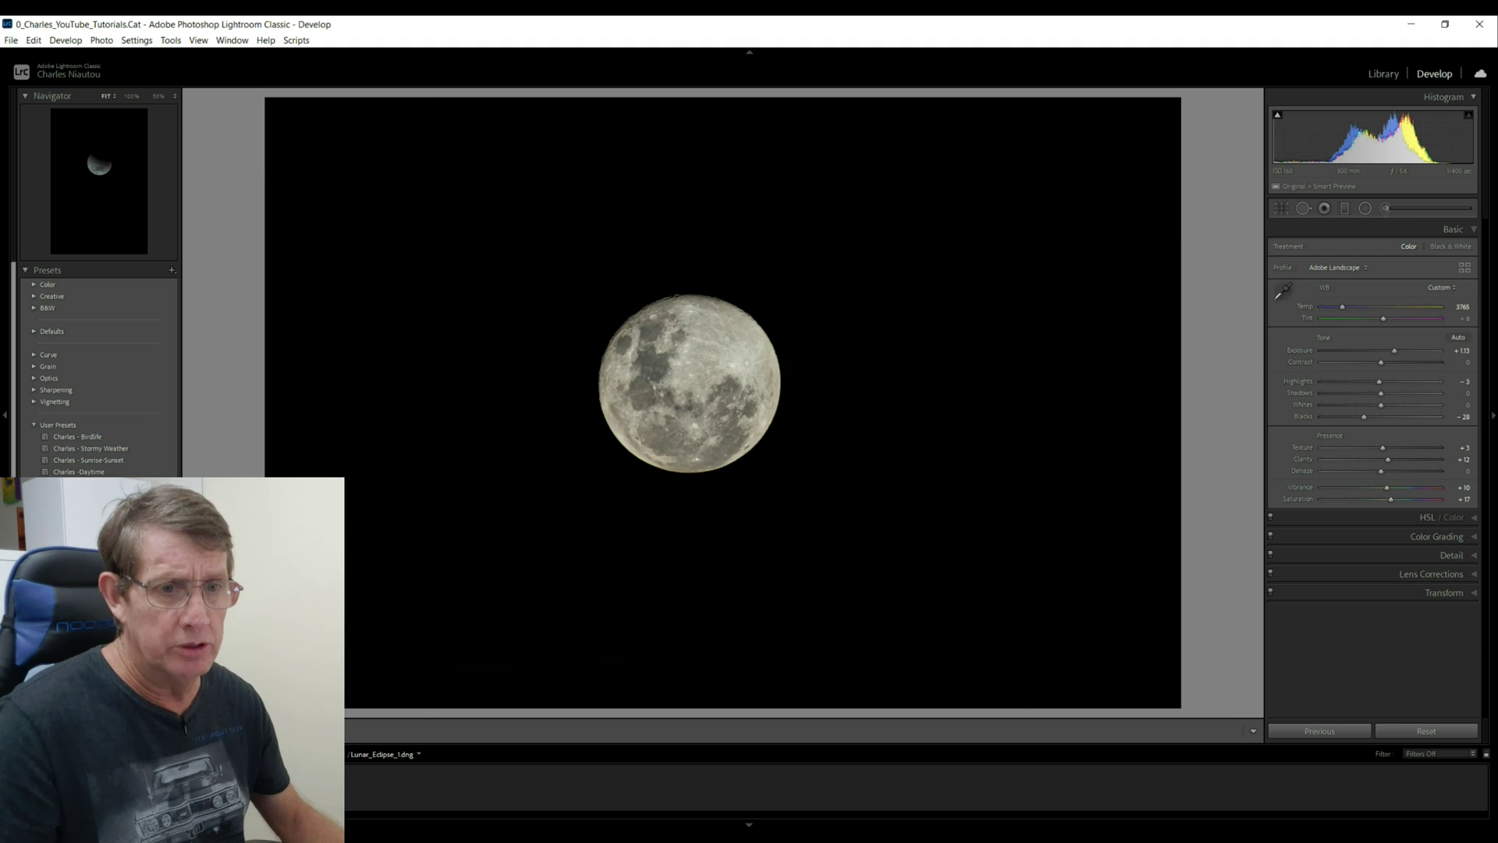
For the partial eclipse photo Lunar_Eclipse_1.dng, set Exposure to +1.91, Temp to 4304 and Blacks to -22.
click(656, 378)
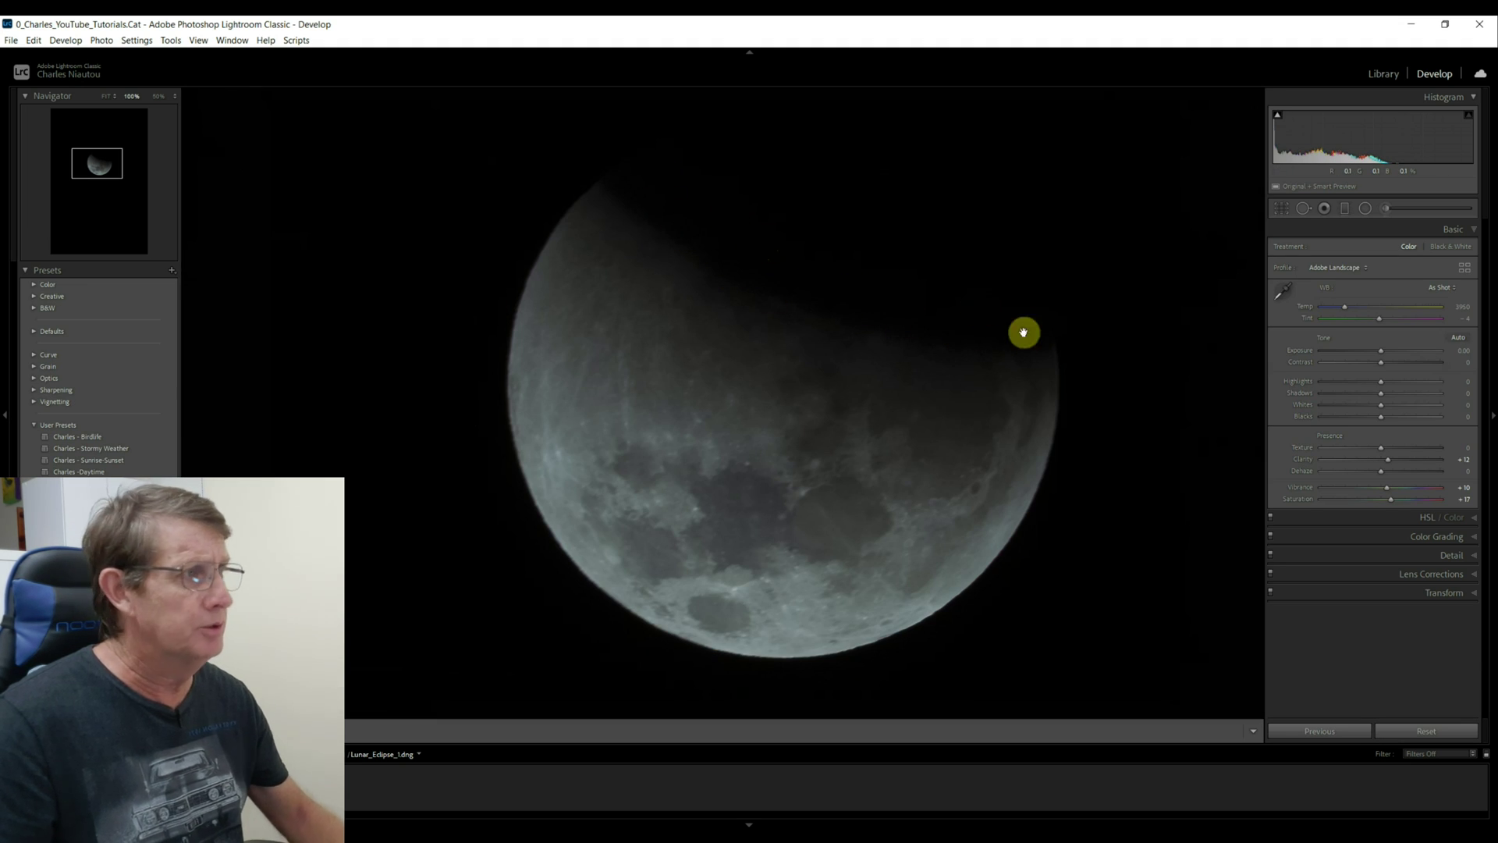
drag(1378, 357, 1399, 358)
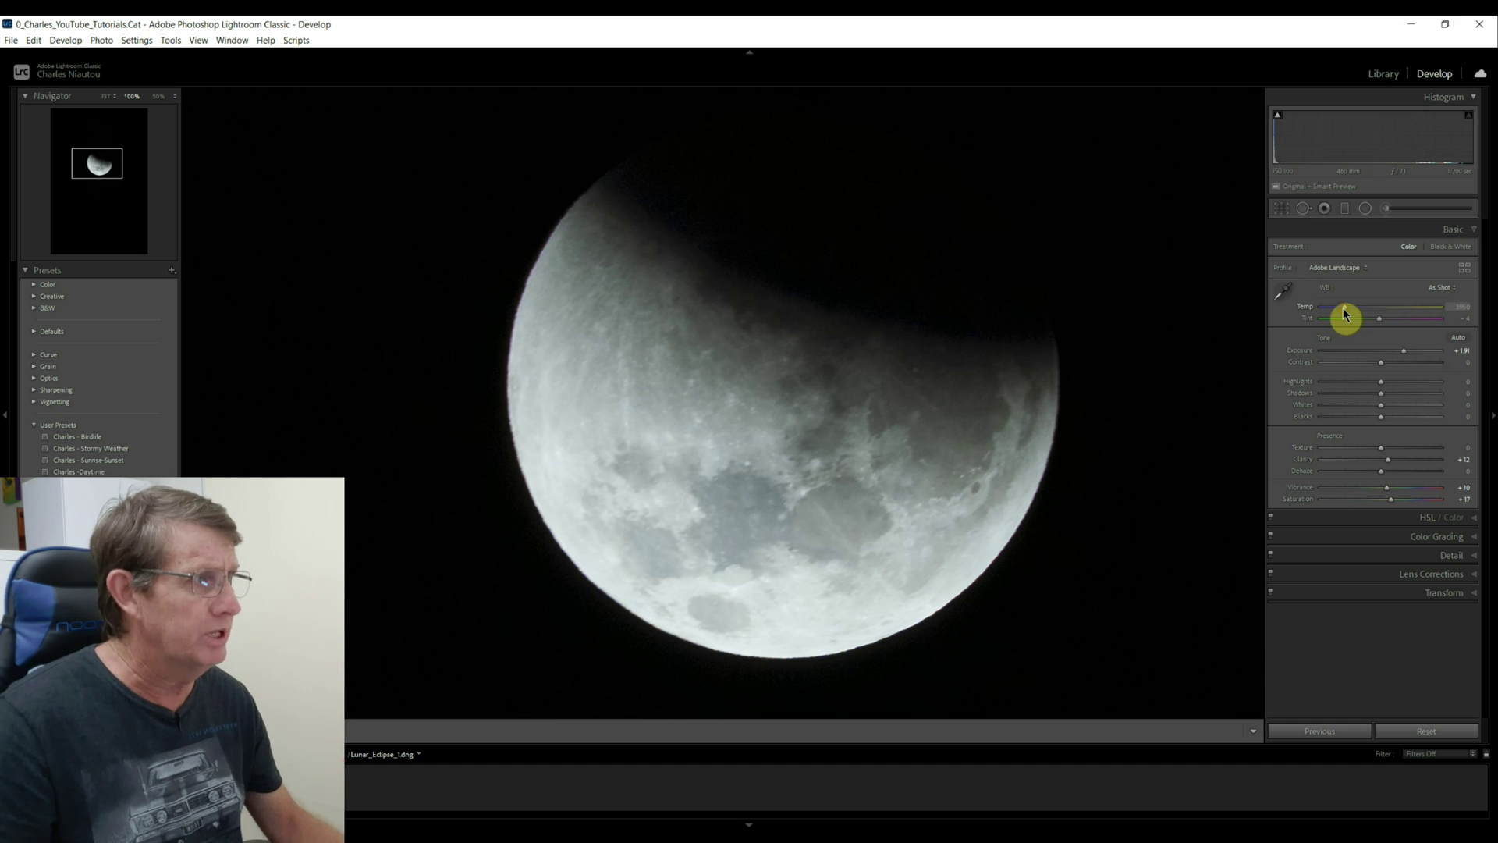
drag(1344, 310, 1345, 315)
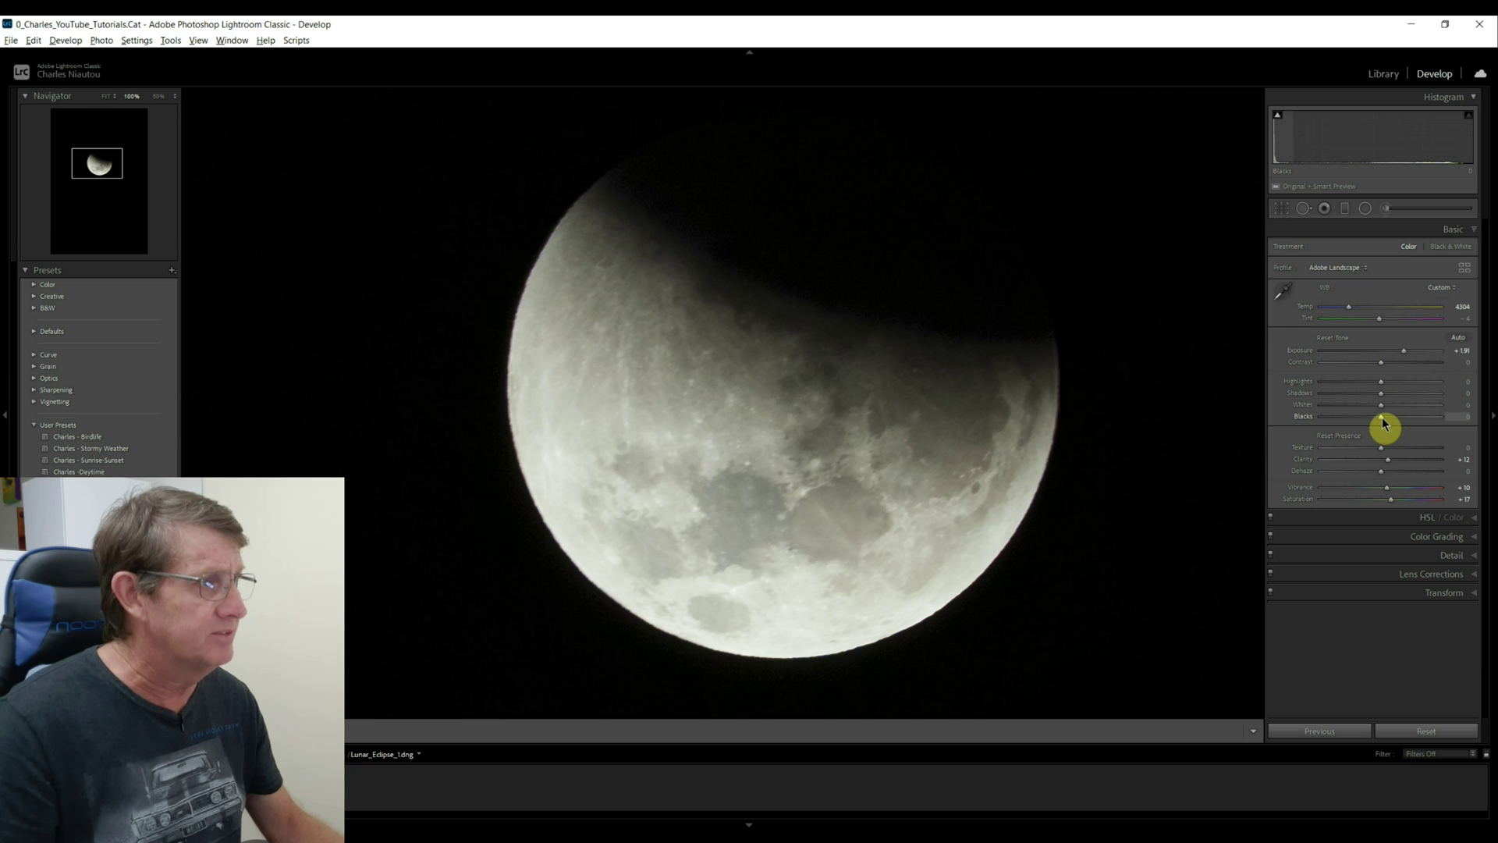
drag(1383, 422, 1371, 428)
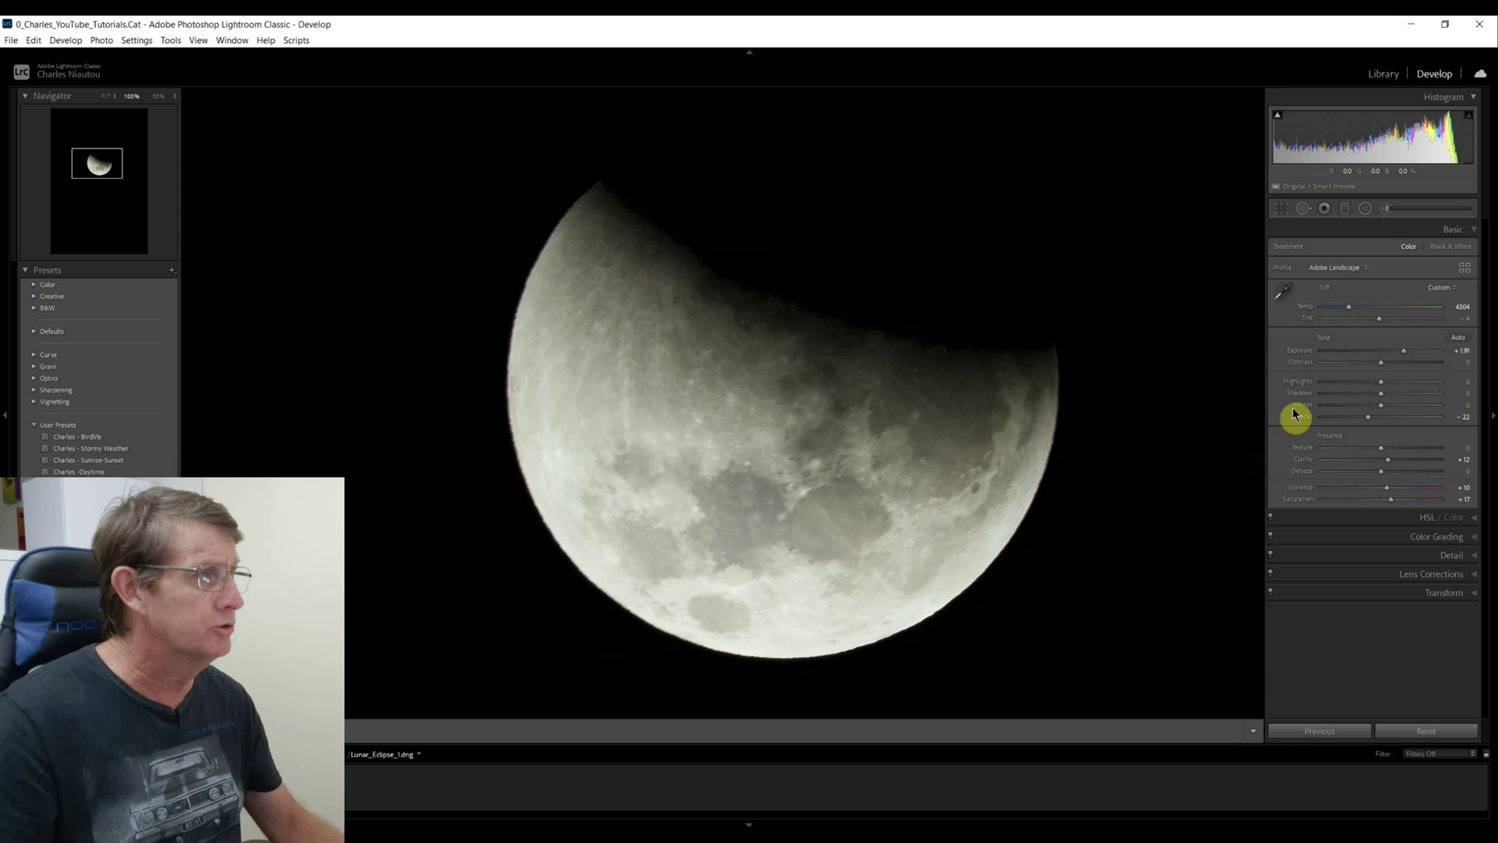
Add a radial filter fitted around the moon's full outline in Lunar_Eclipse_1.dng and reduce its Feather to about 6.
click(1365, 209)
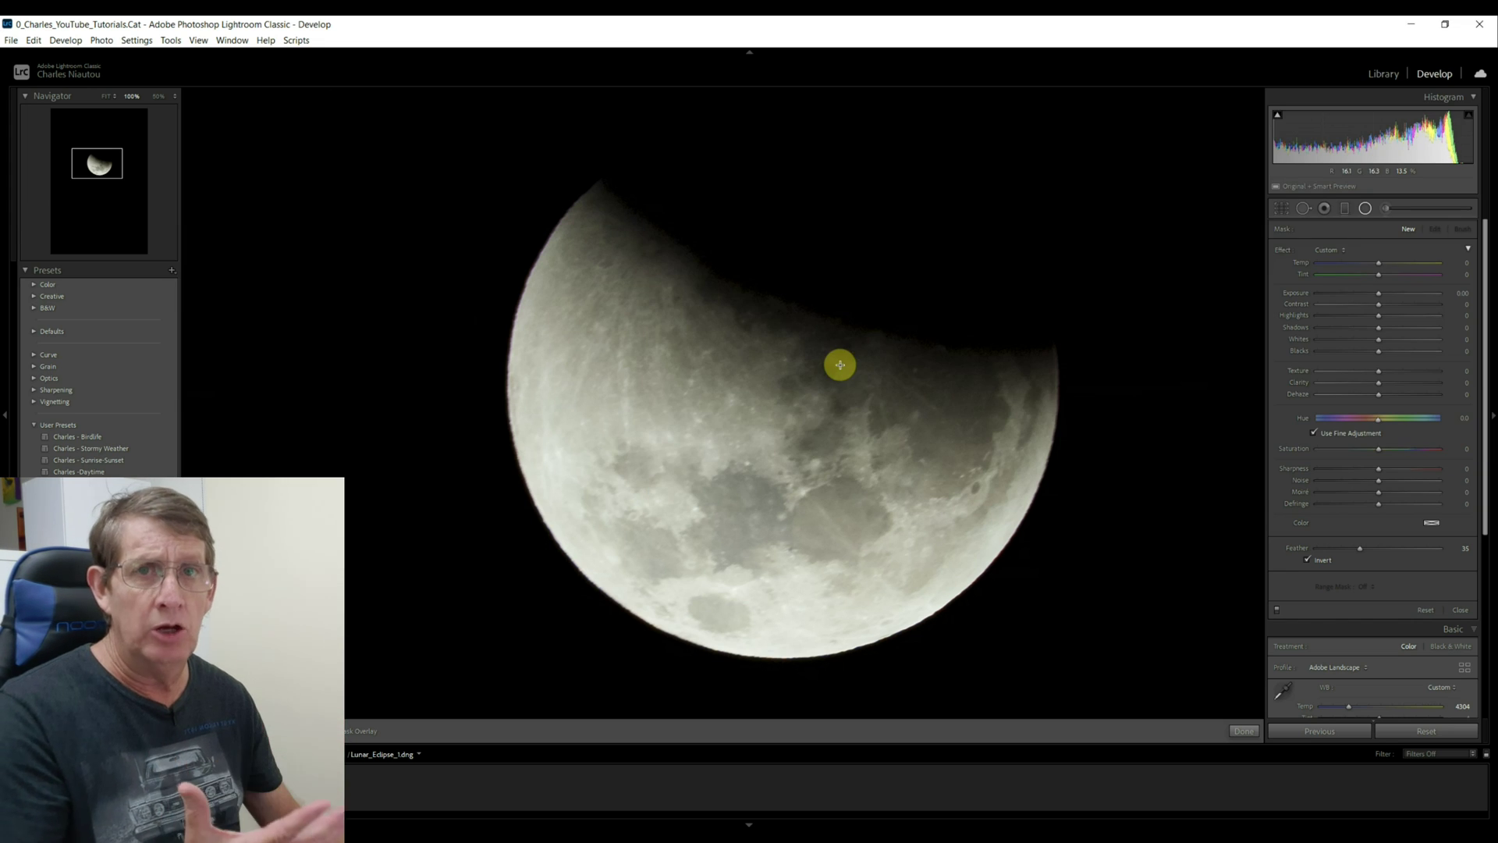
click(698, 302)
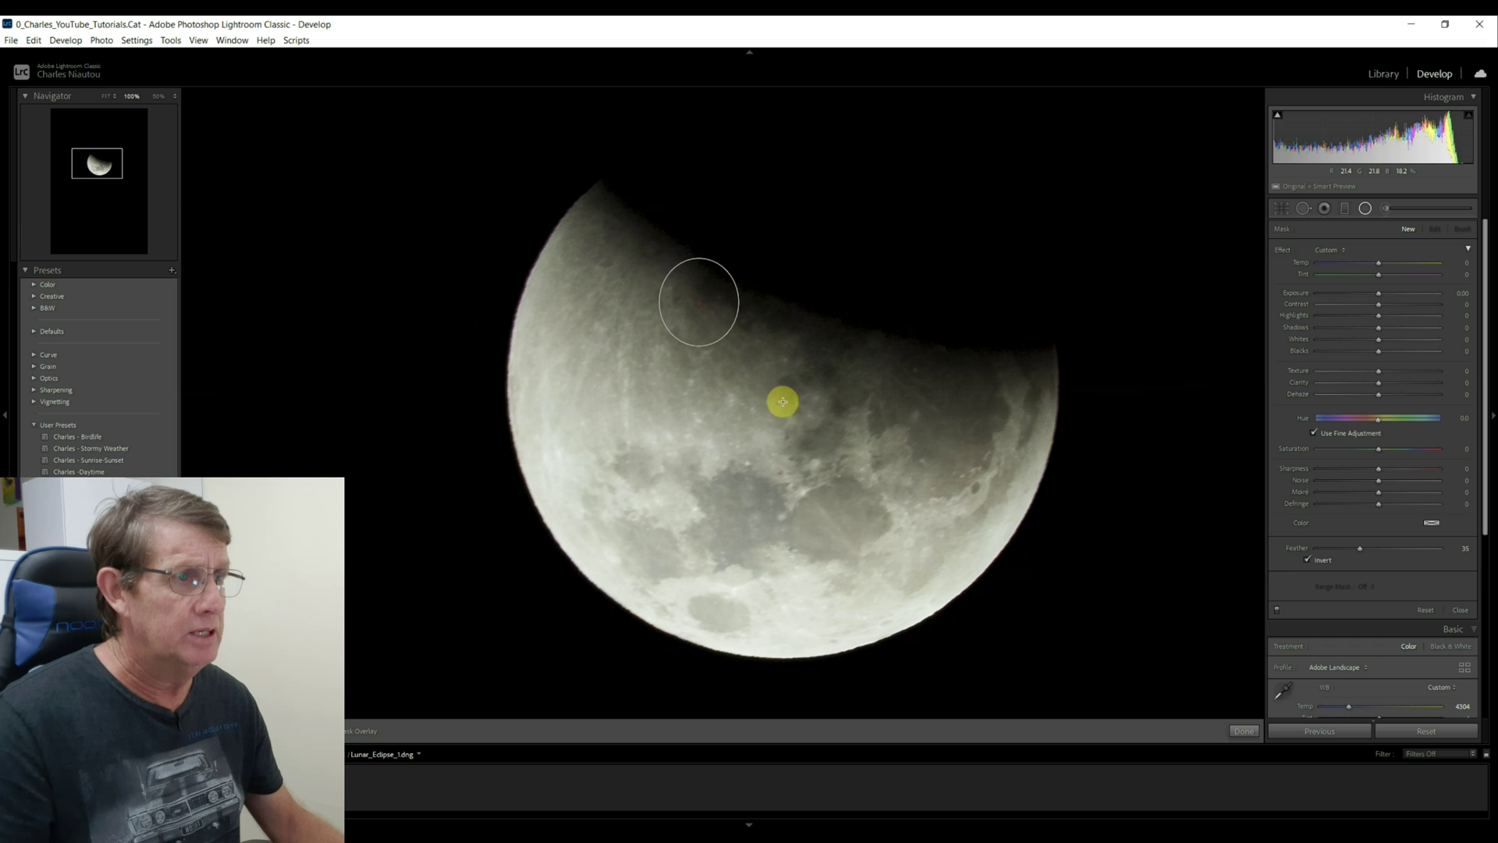
drag(821, 443, 753, 258)
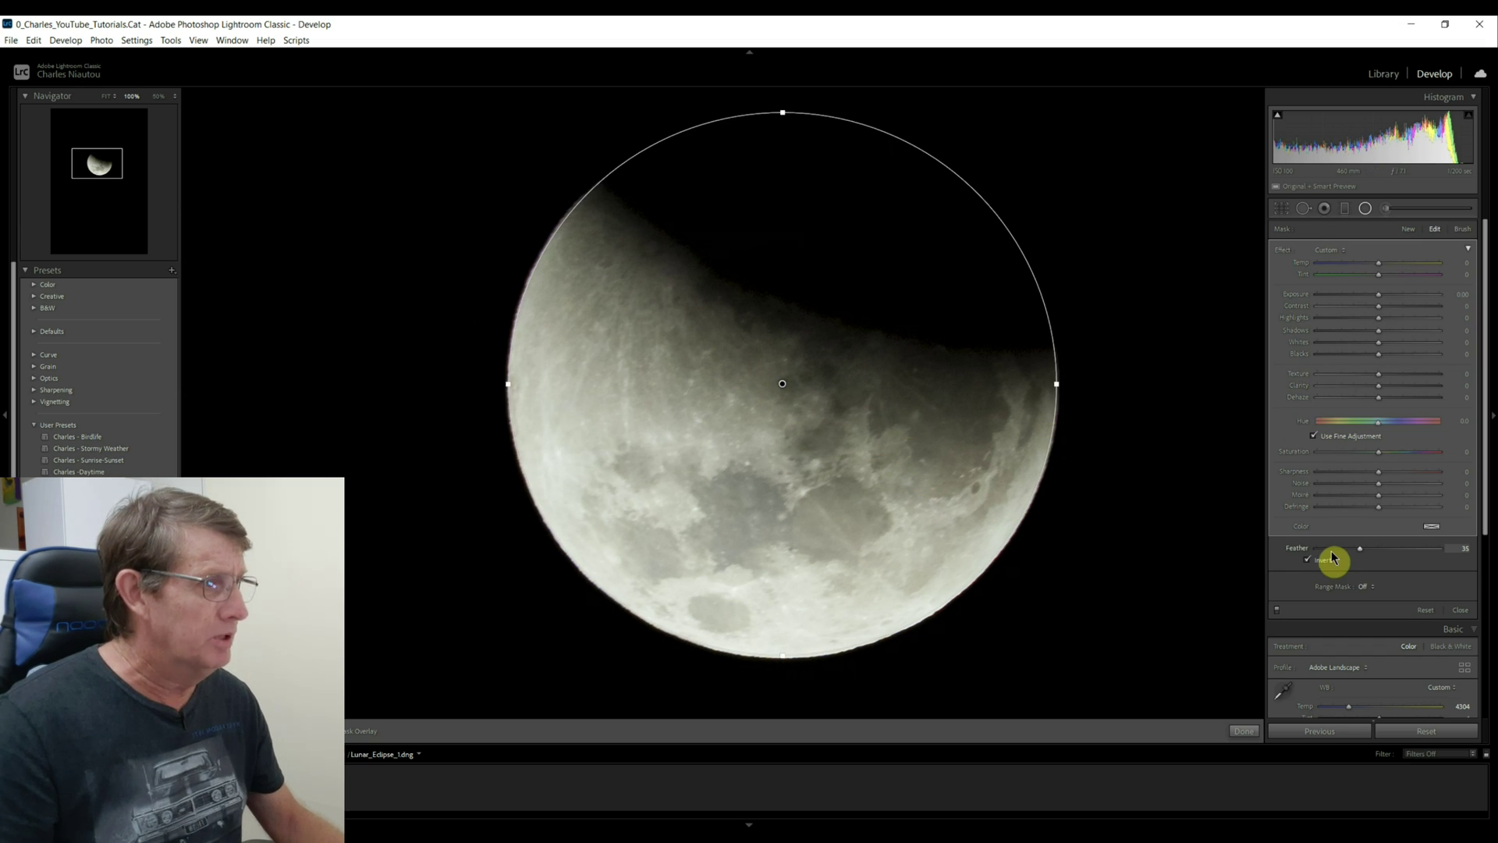
drag(1333, 556, 1325, 557)
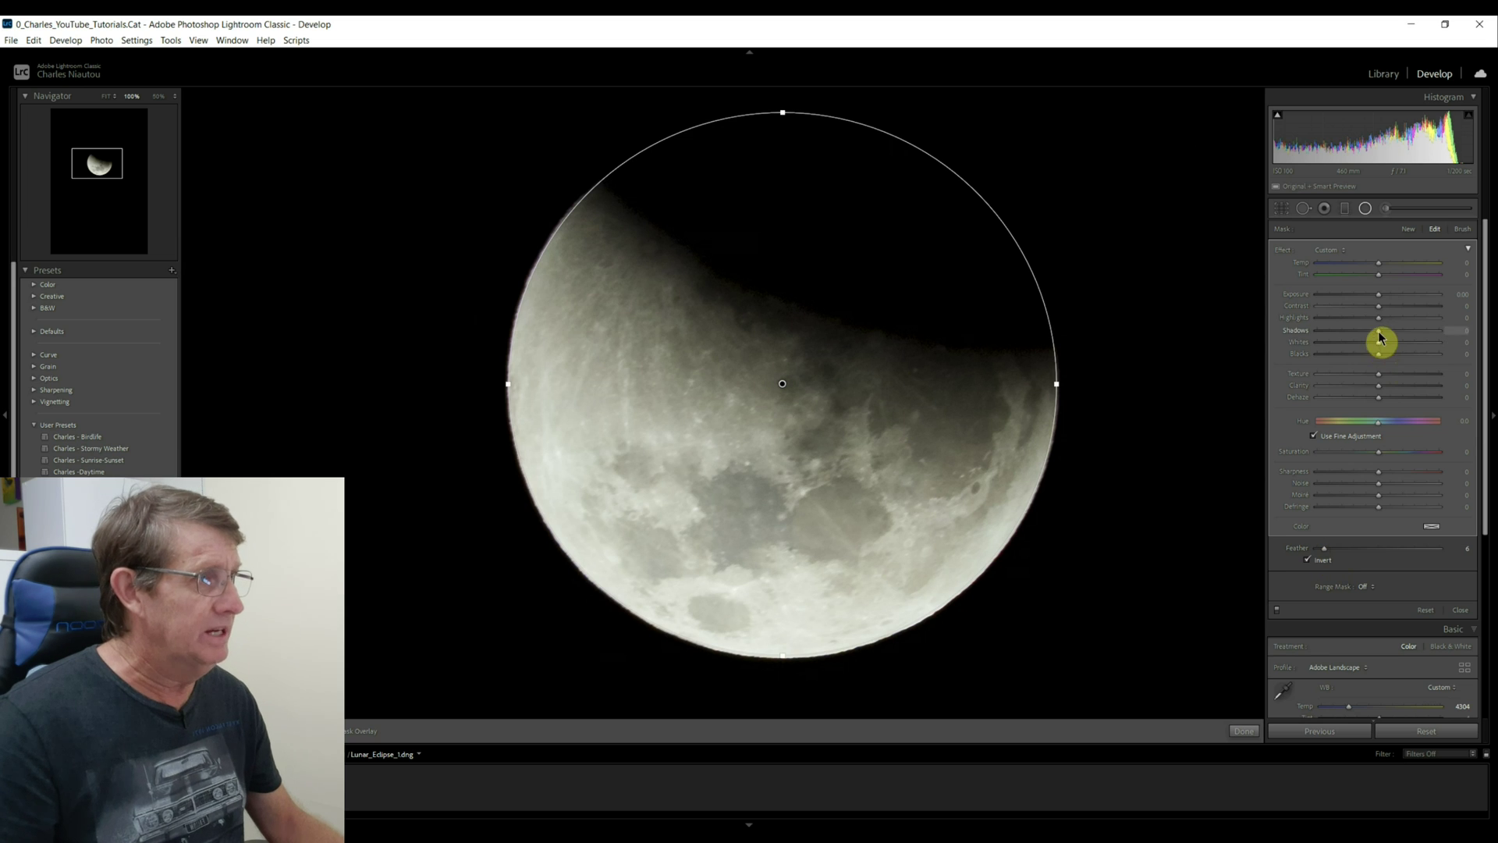
In the radial filter, set Contrast to about 11, Clarity to about 20, Texture to about 12 and Dehaze to about 7.
drag(1376, 326, 1377, 326)
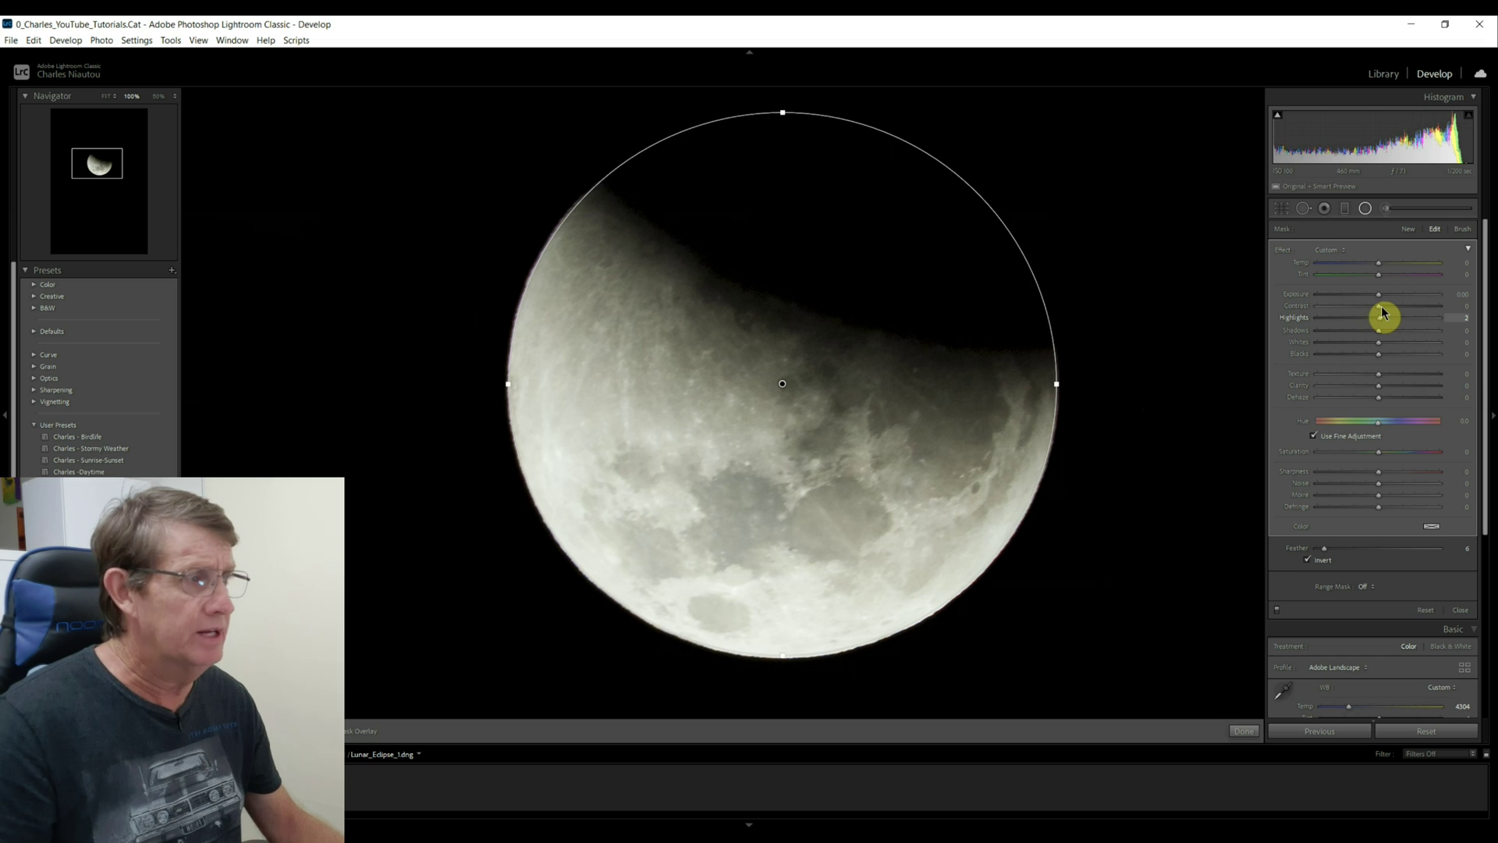
drag(1382, 316, 1388, 390)
click(1389, 385)
click(1386, 375)
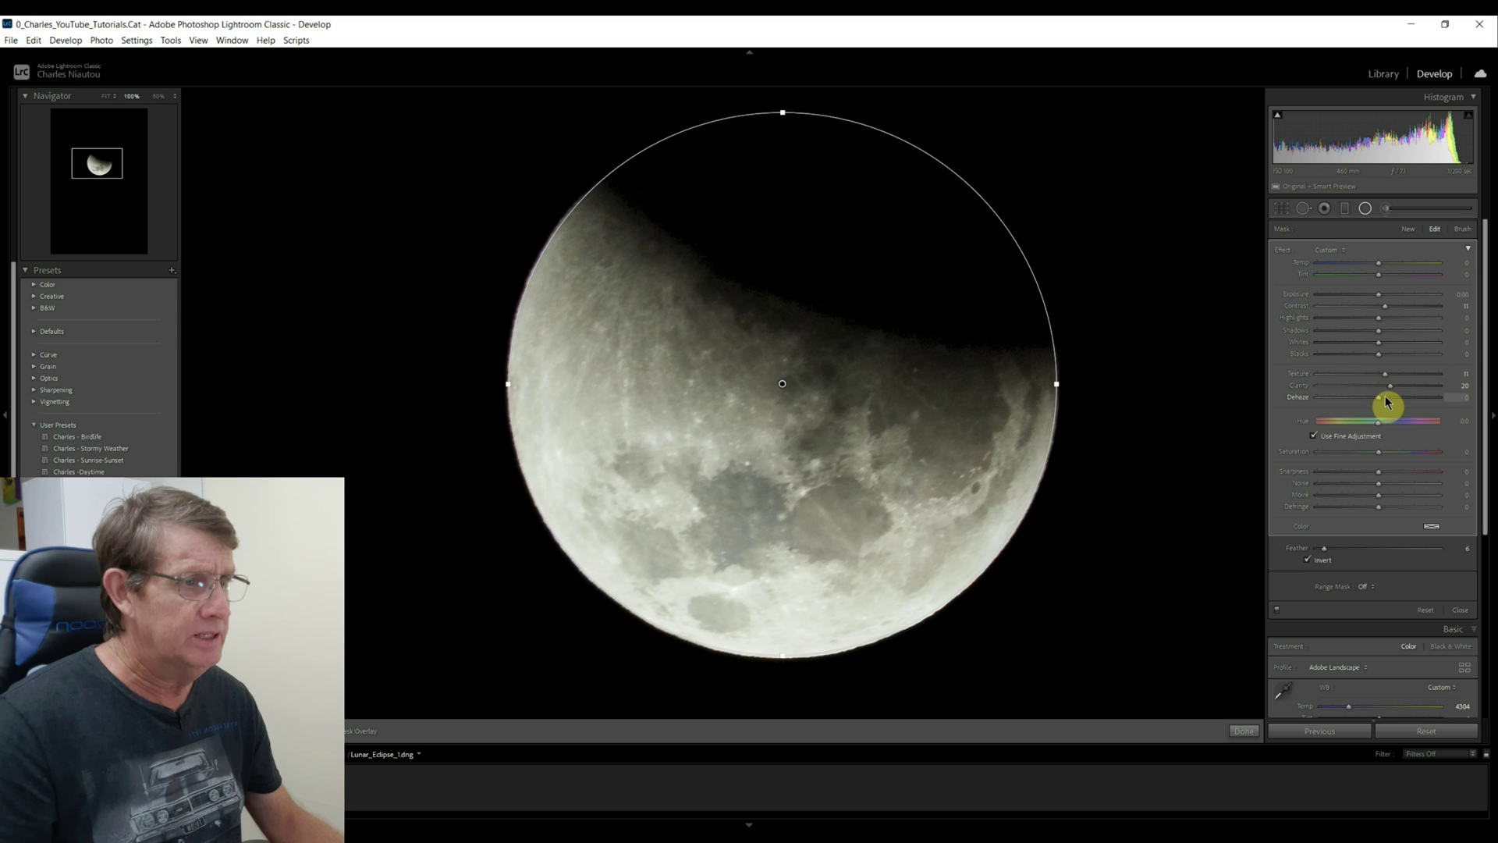
click(1384, 398)
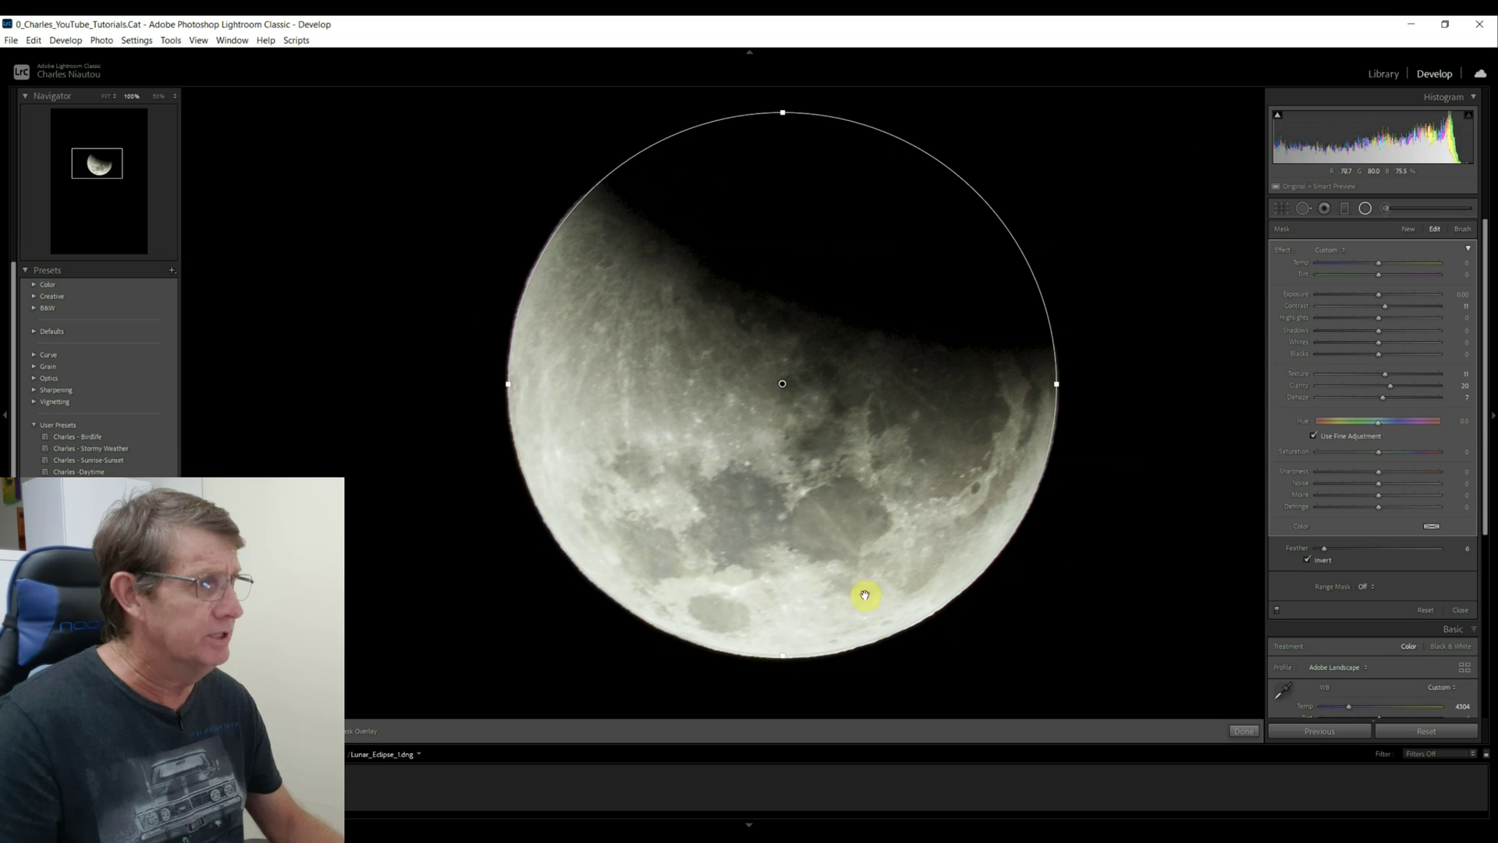
Apply a Luminance range mask to the radial filter with Range 95/100 and Smoothness 10.
click(1362, 594)
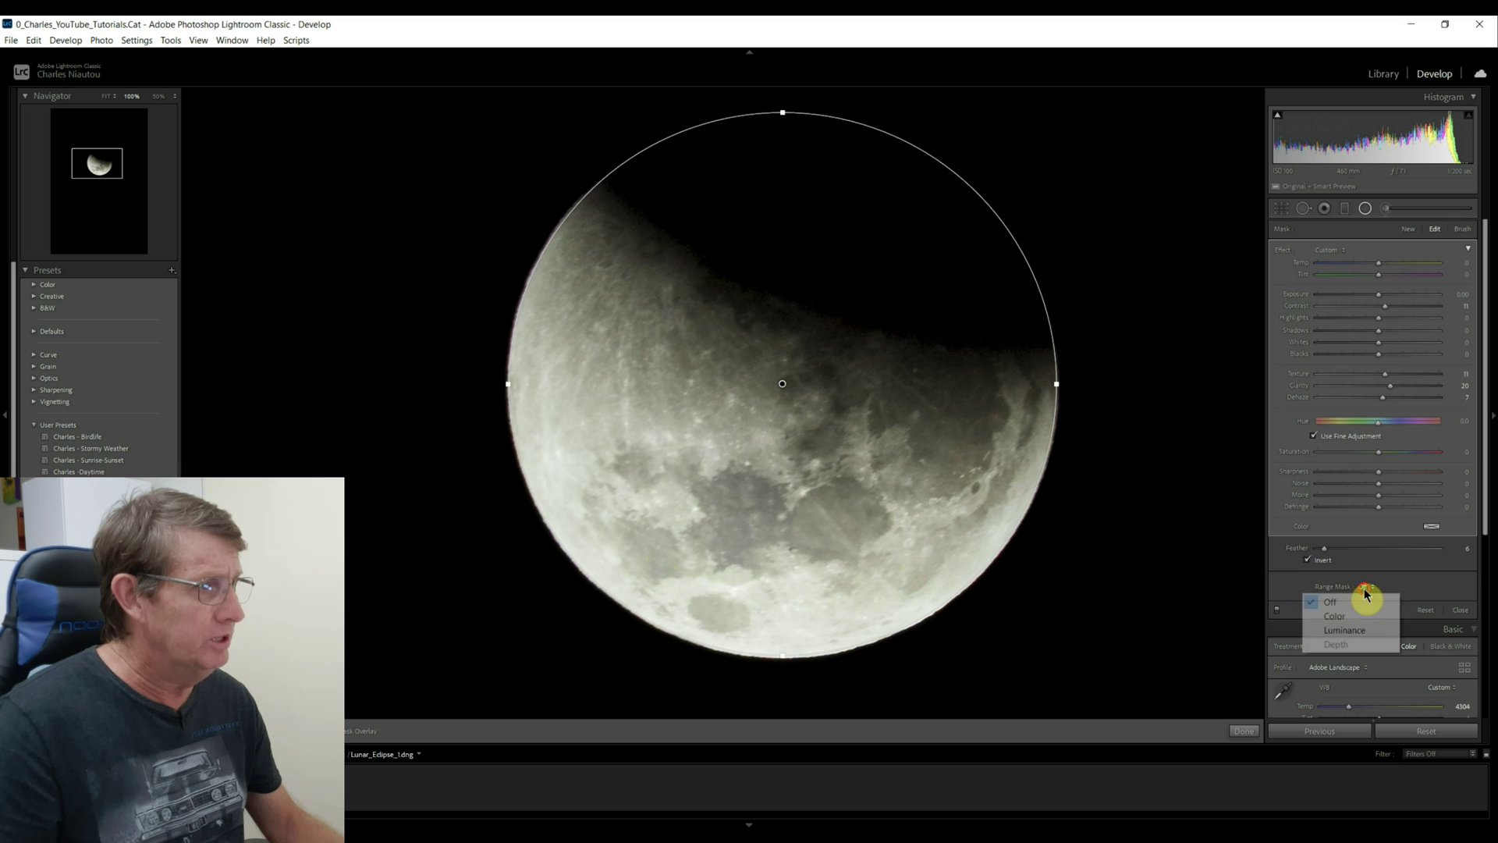
click(1352, 630)
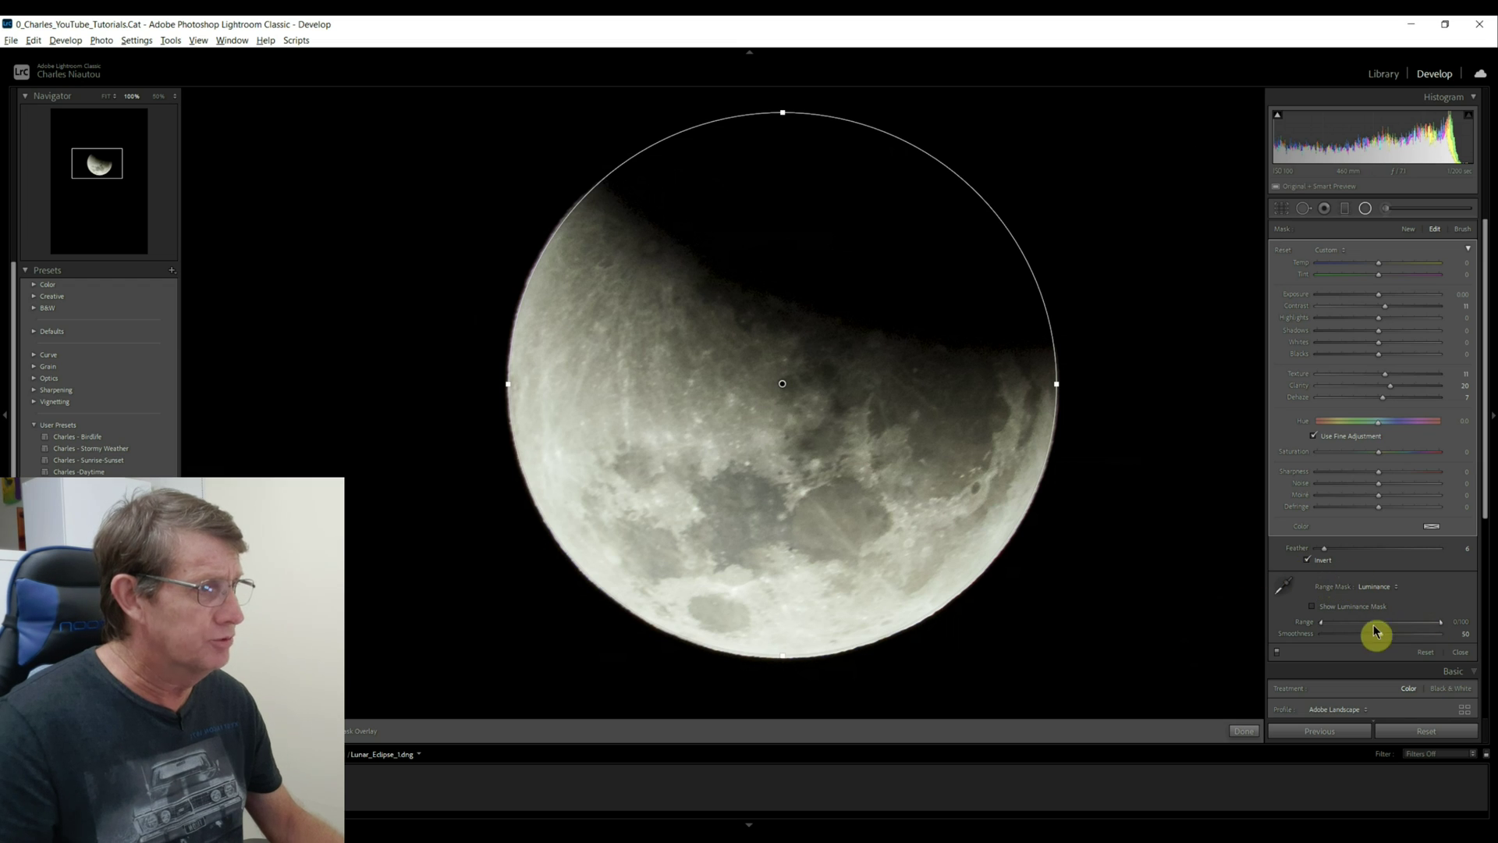
drag(1329, 629, 1404, 626)
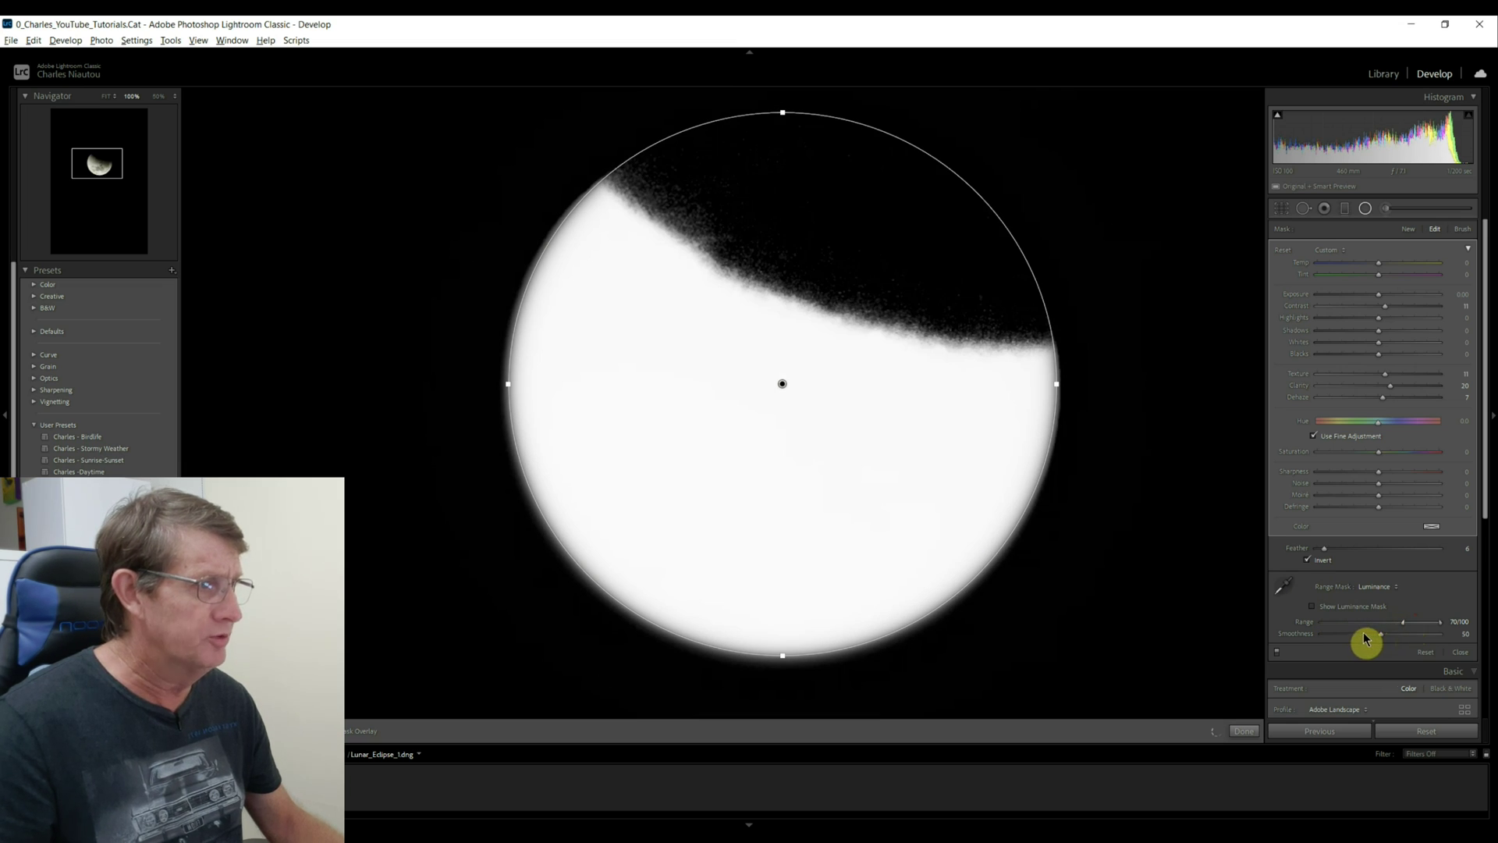
mouse_move(1414, 626)
mouse_down()
mouse_move(1438, 625)
mouse_move(1421, 600)
mouse_up()
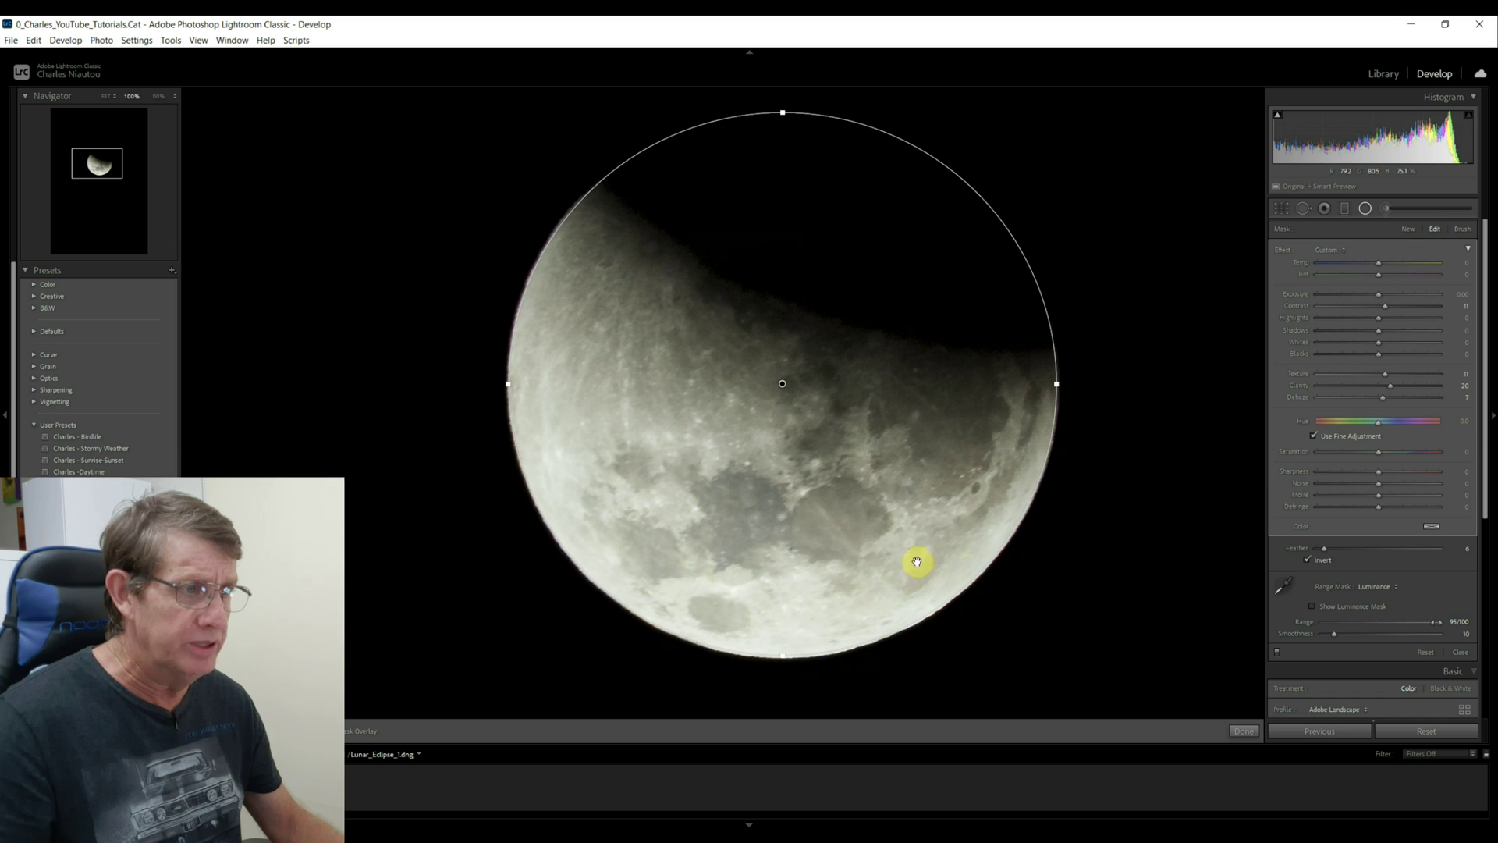
Refine the radial filter with Highlights -2, Sharpness about 11, Noise about 4, Clarity about 42 and Texture about 19, and finish editing it.
click(1377, 324)
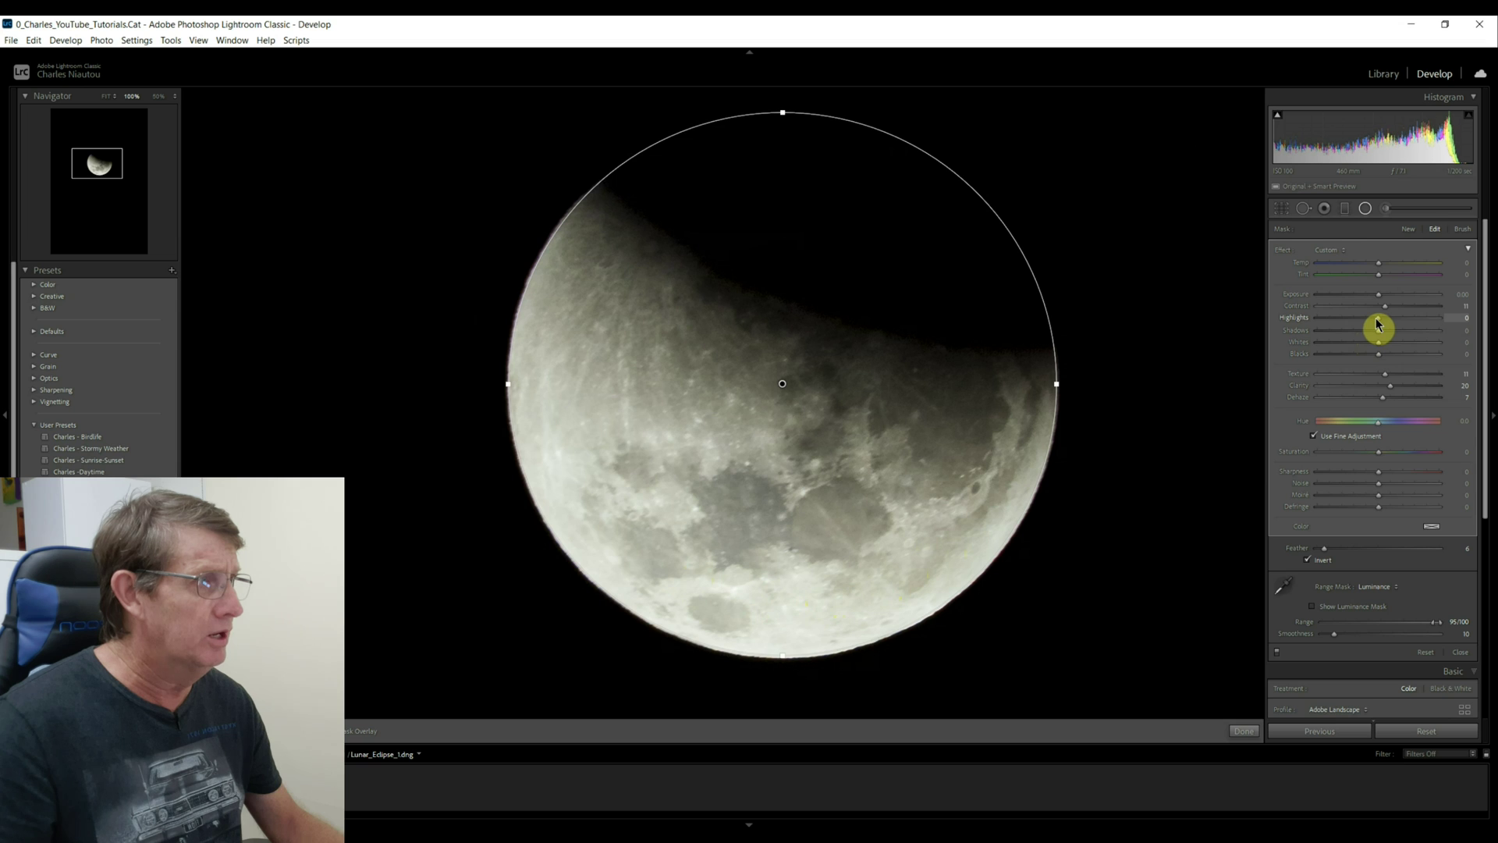
drag(1377, 325, 1374, 324)
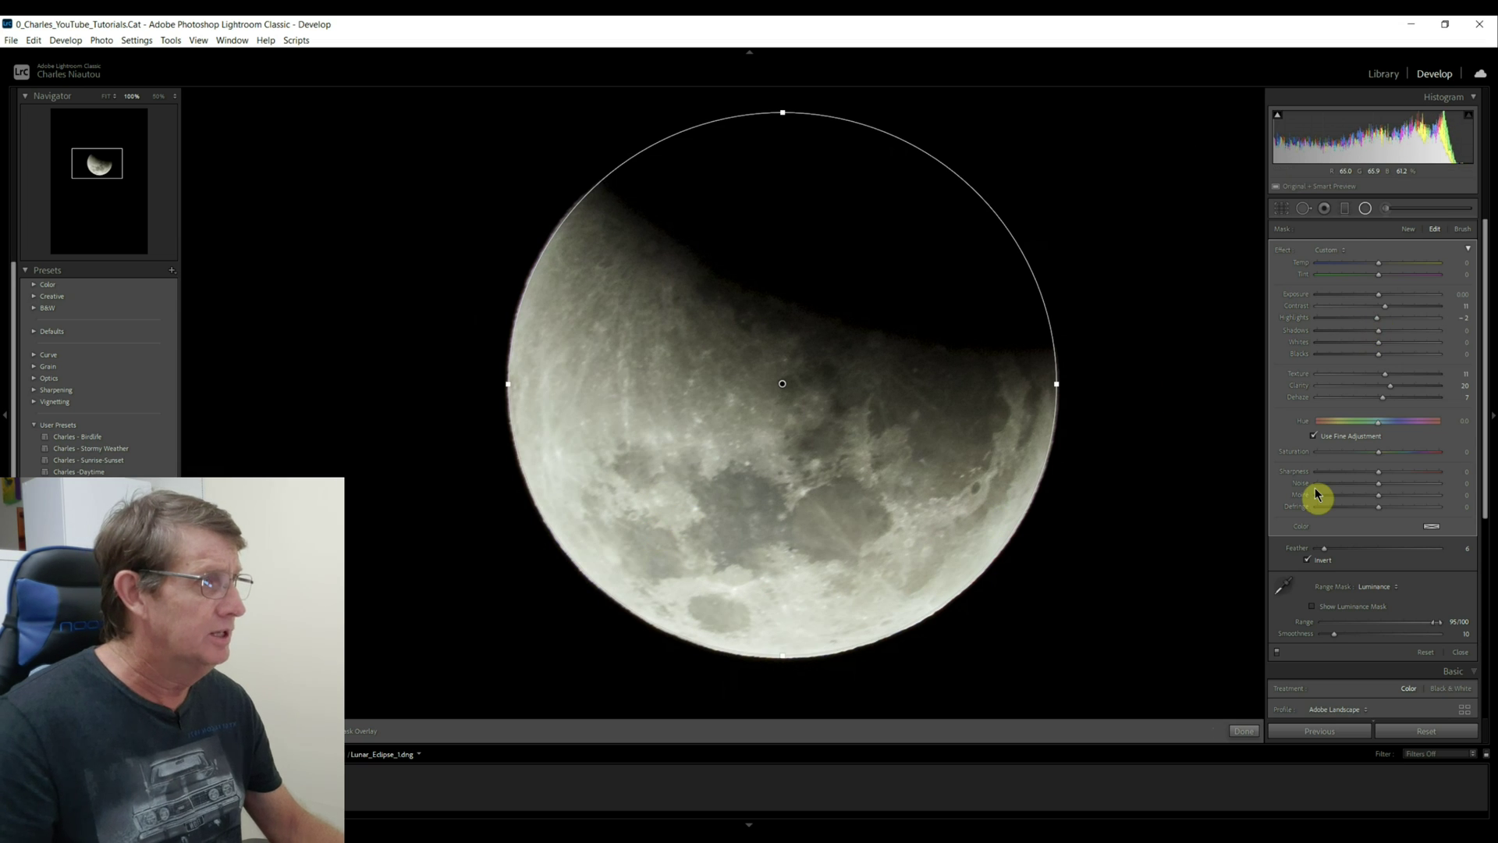
click(1385, 471)
click(1381, 483)
mouse_move(1391, 392)
mouse_down()
mouse_move(1409, 390)
mouse_move(1393, 378)
mouse_up()
click(1393, 375)
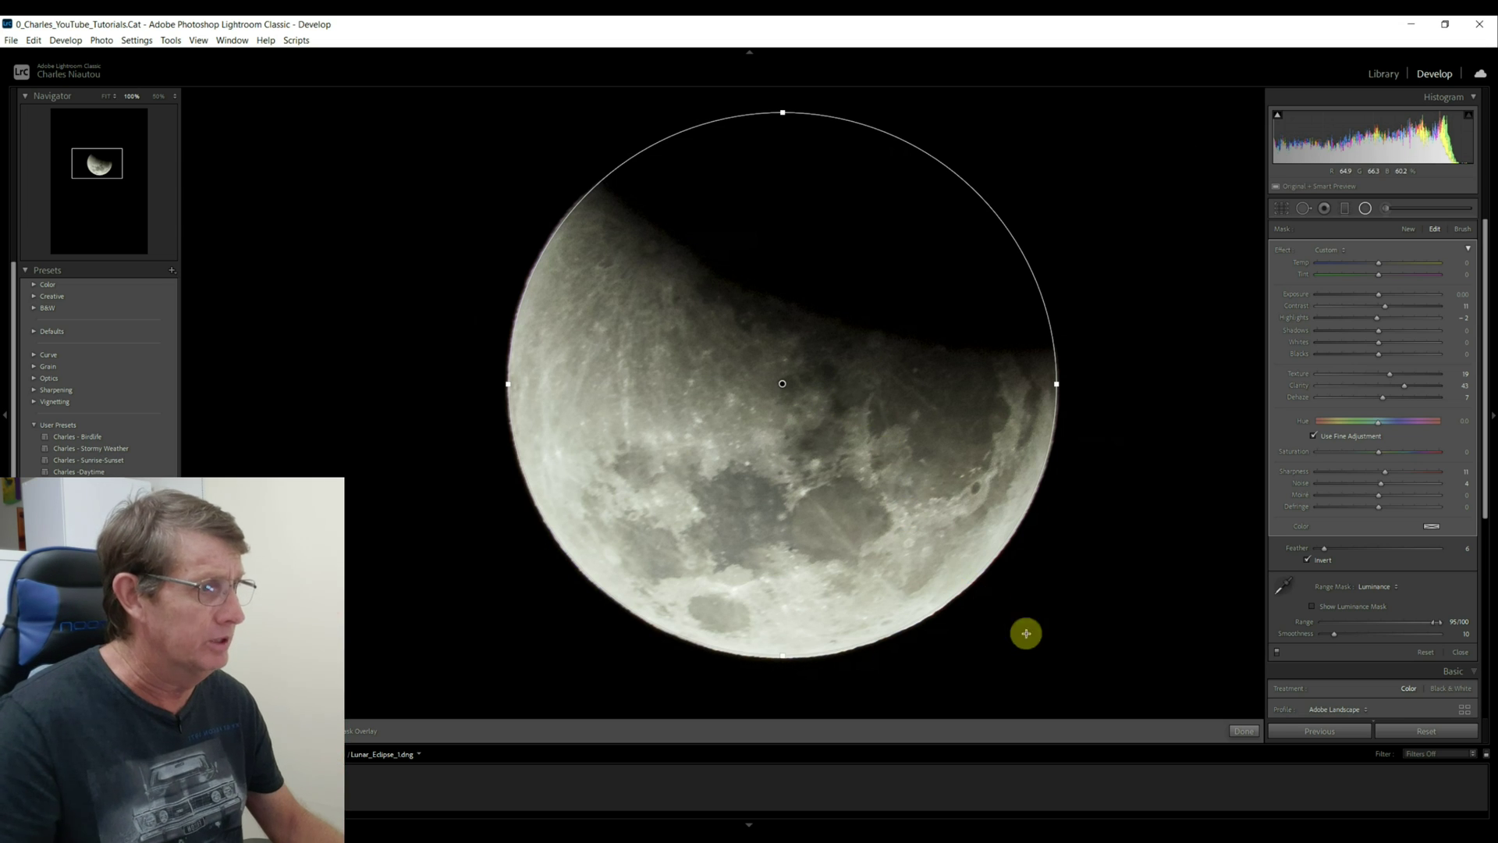
click(1252, 735)
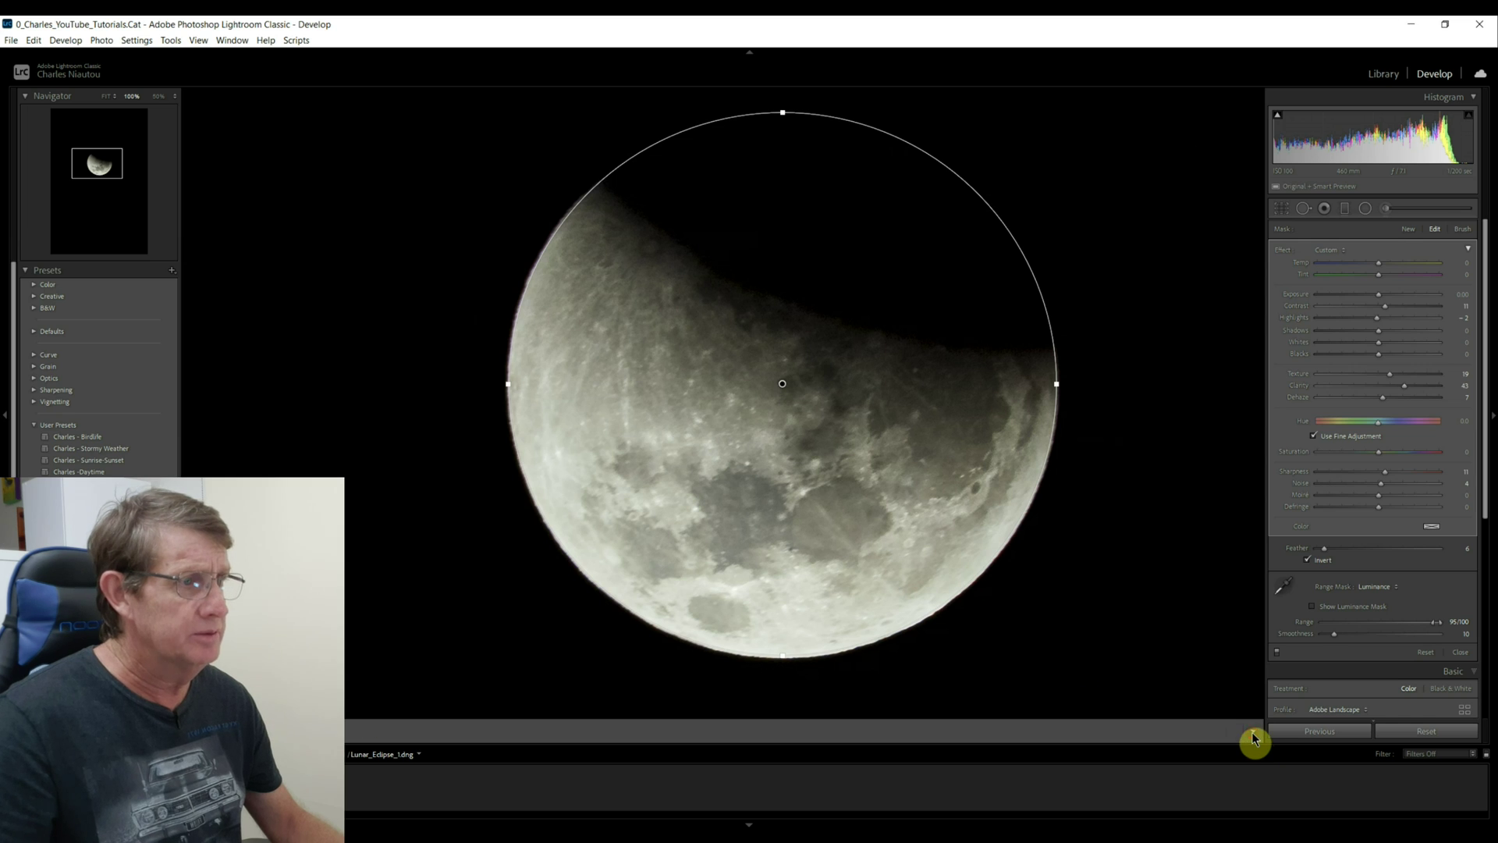
Compare the before and after versions of the partial eclipse photo side by side, including a close-up of the moon.
click(1107, 605)
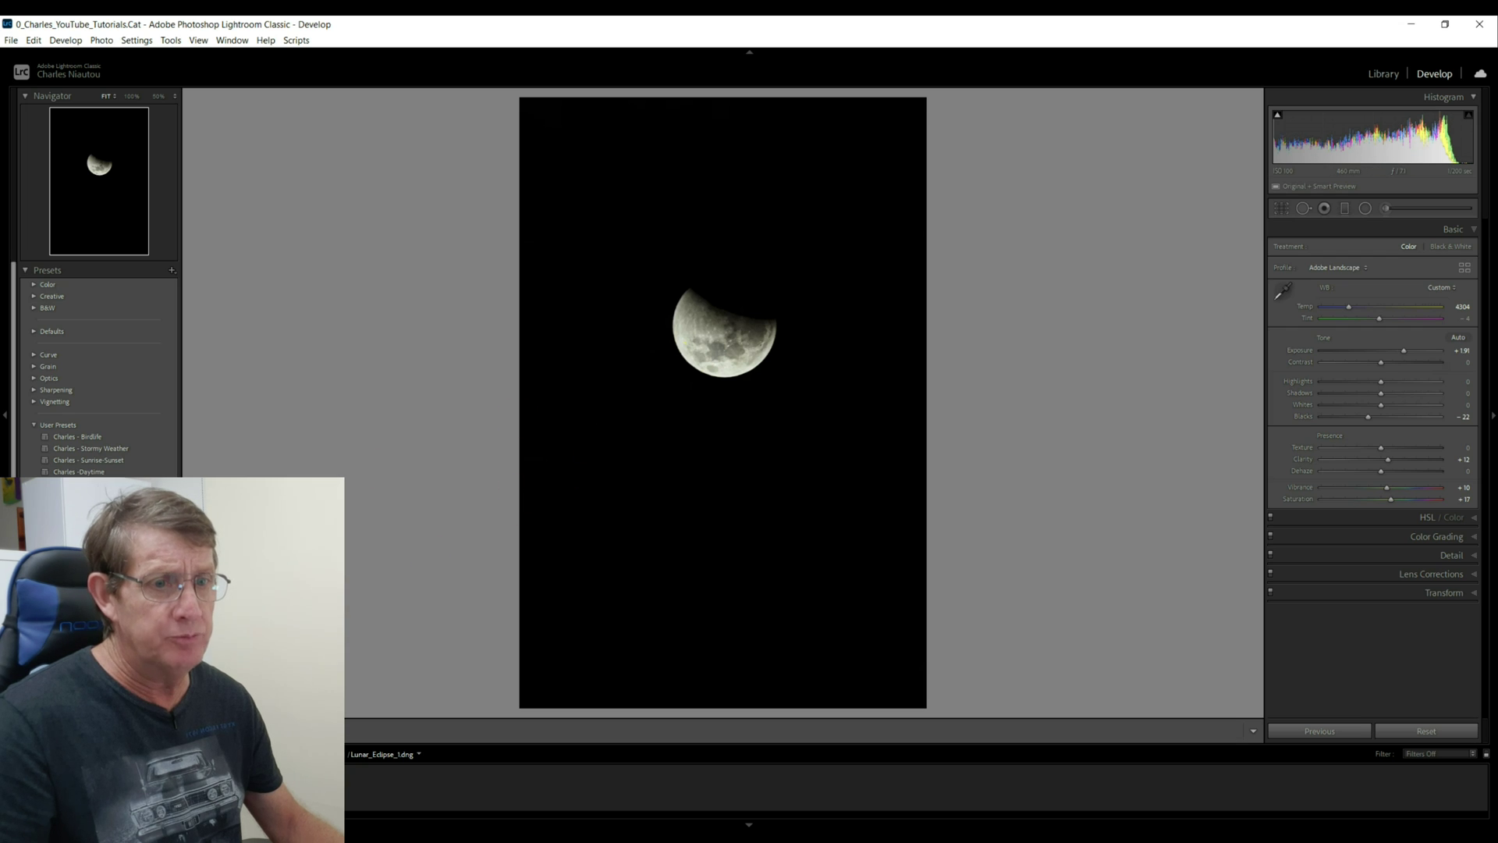
key(y)
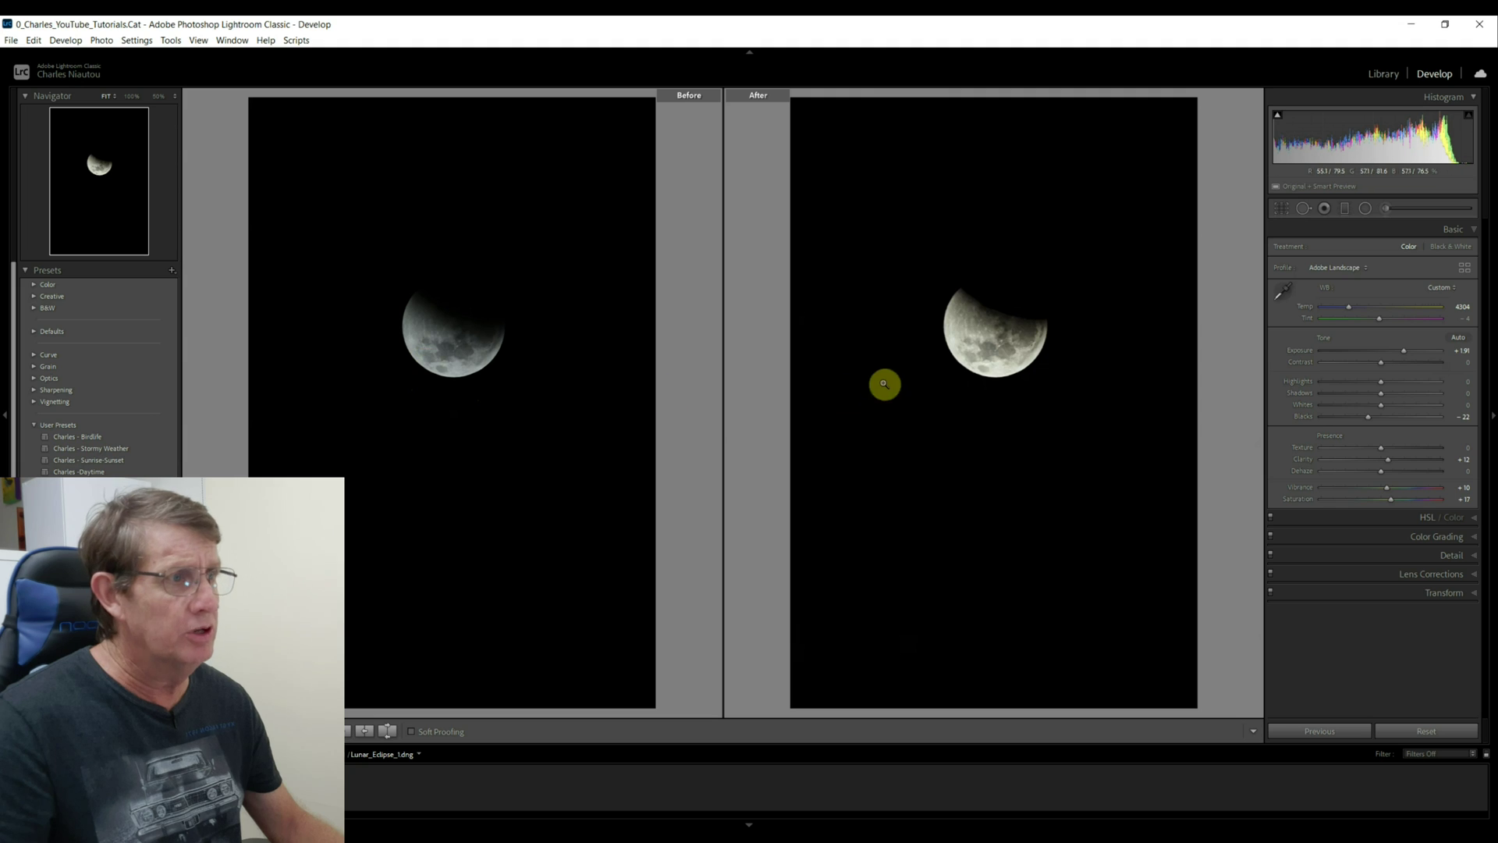
click(995, 354)
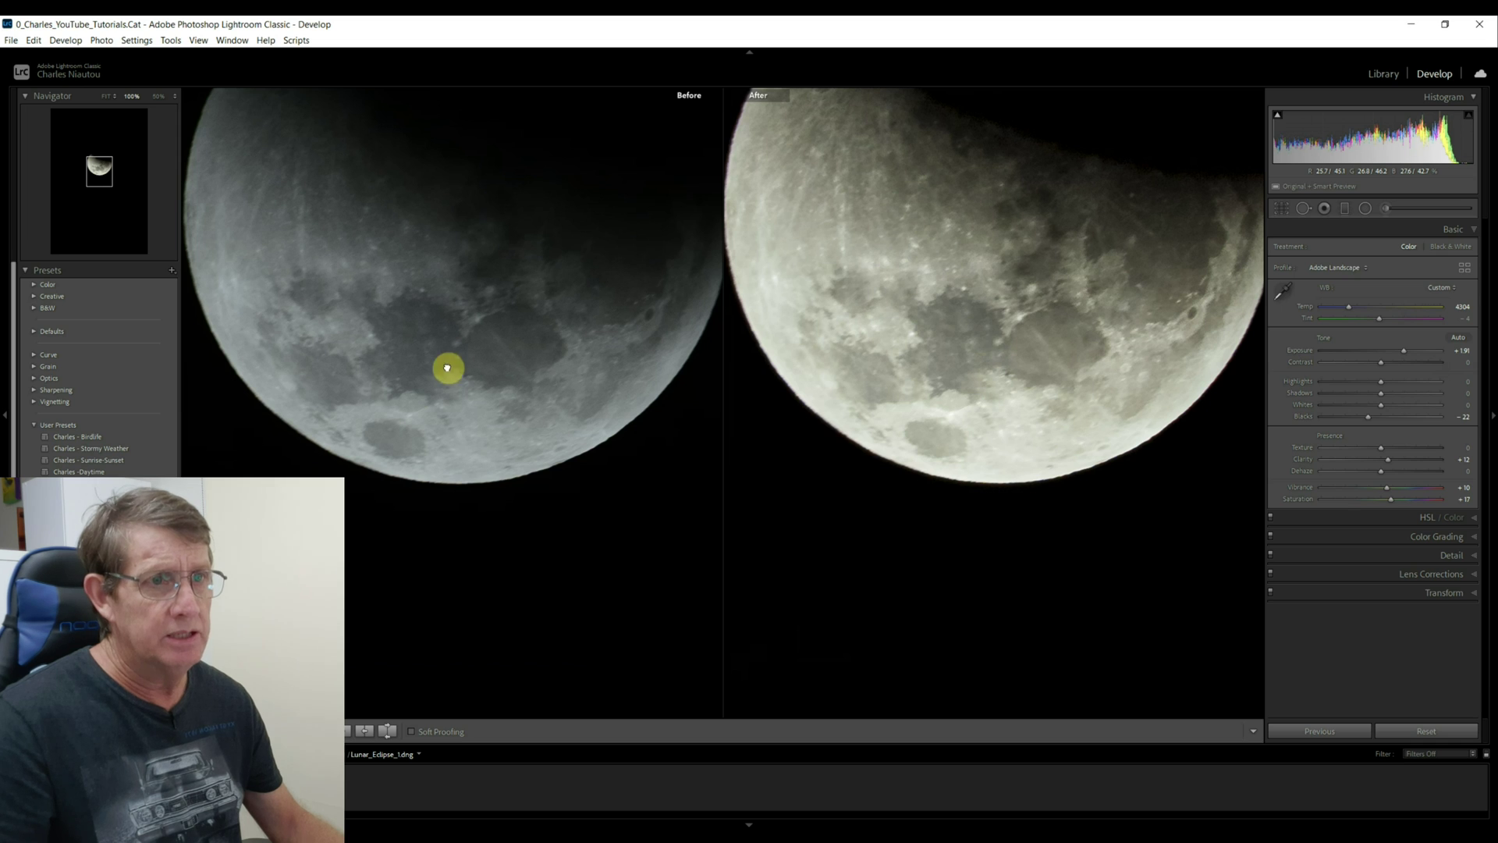
scroll(686, 300, up, 2)
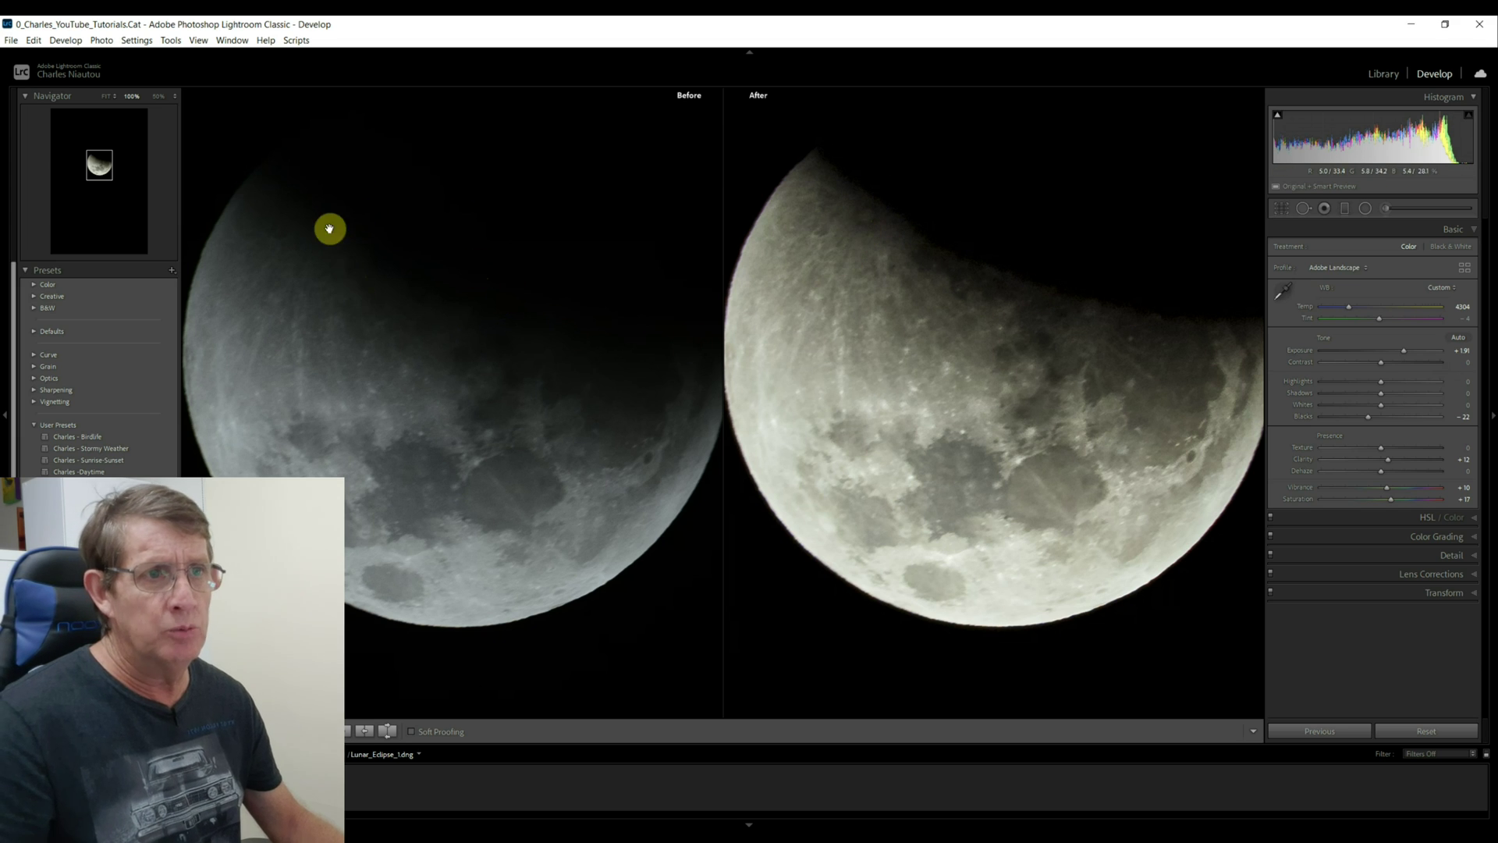
key(y)
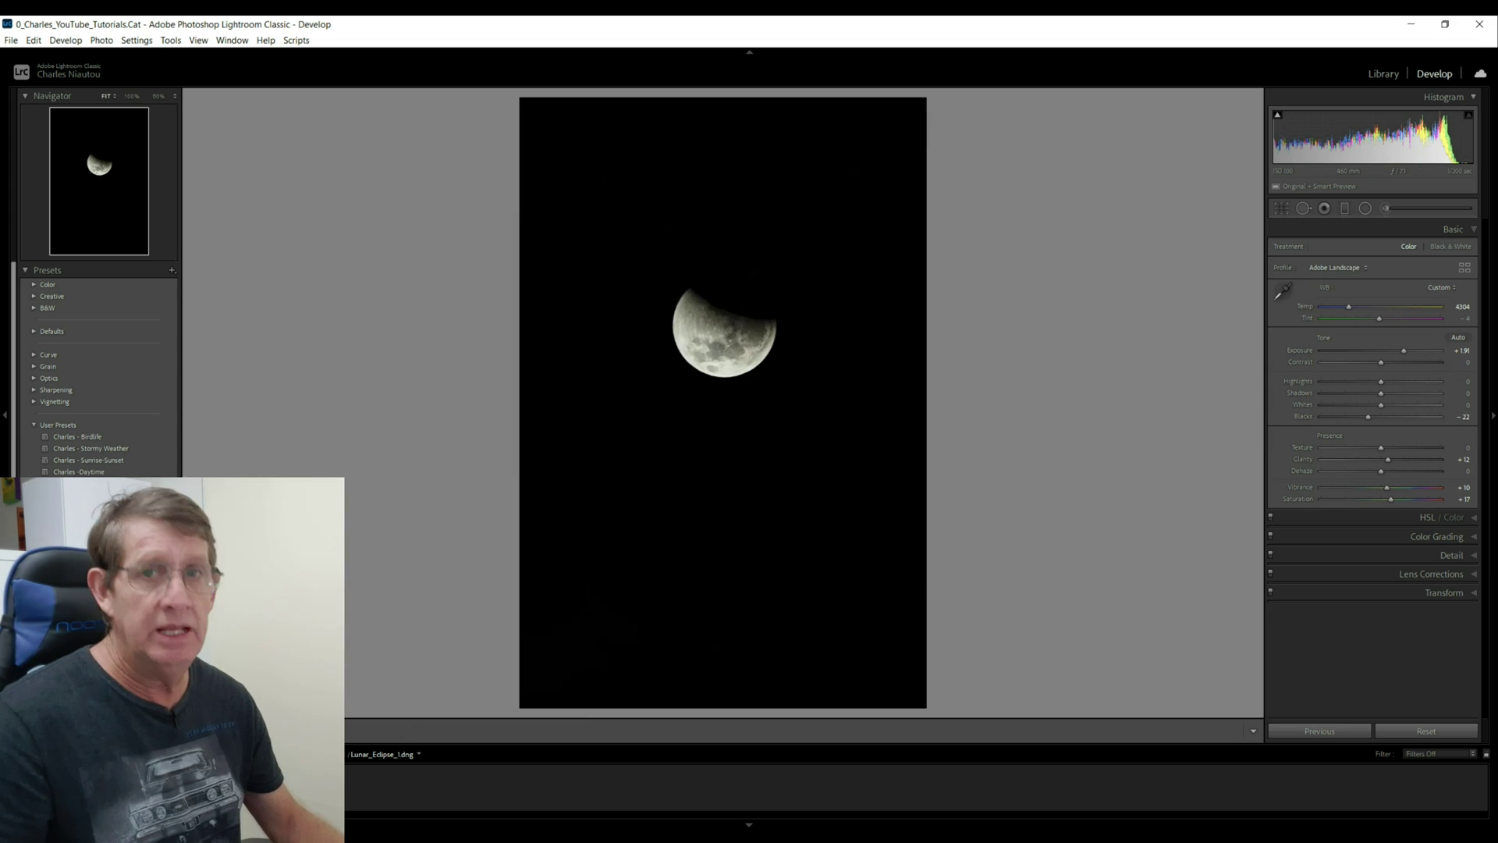
Go to the red moon photo Lunar_Eclipse_4.dng and set Exposure to about +2.99 and Blacks to about -21.
key(Right)
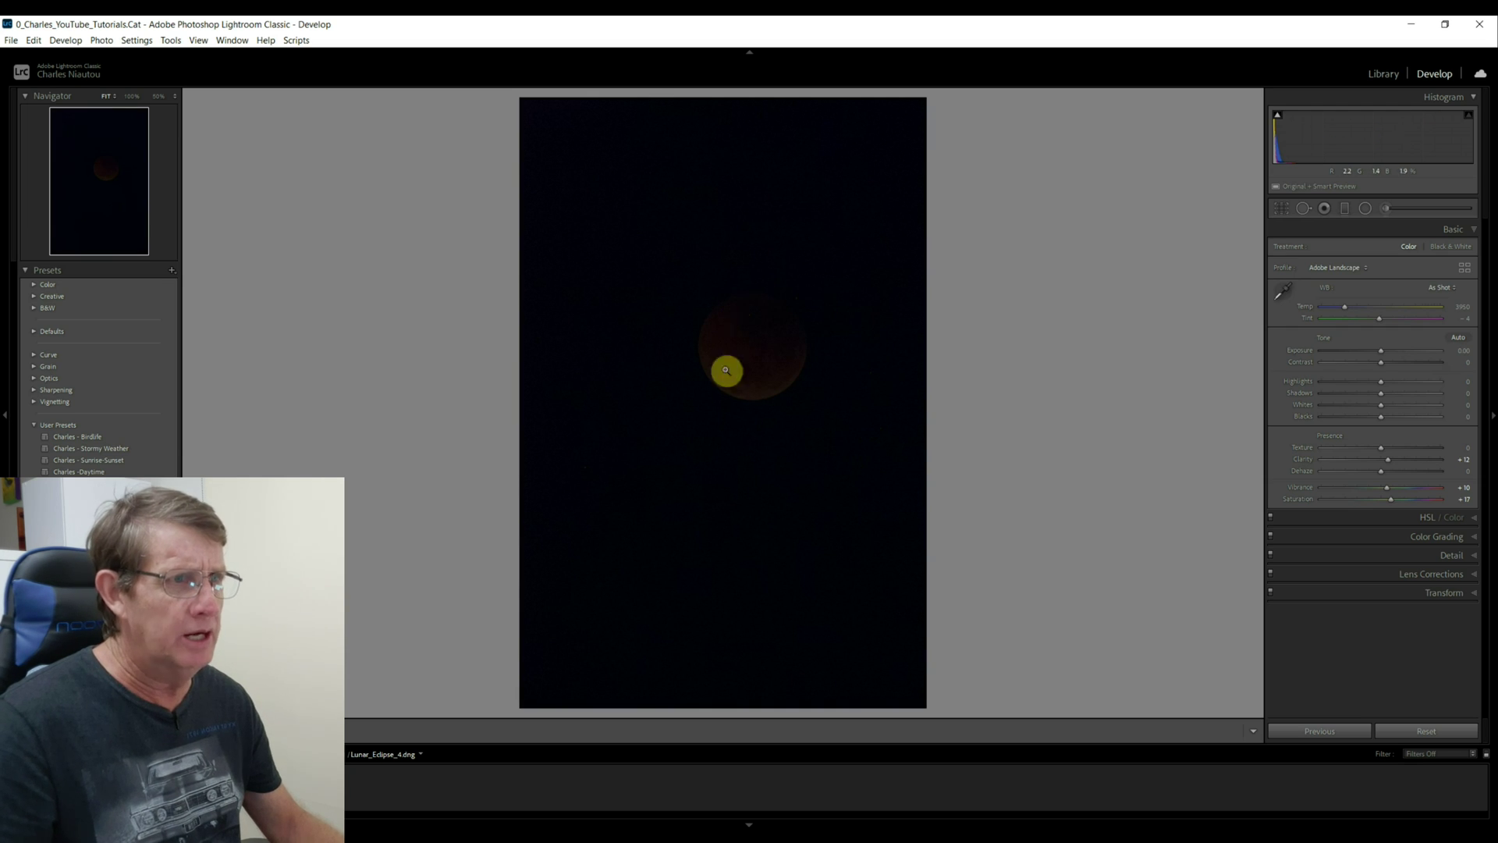
click(758, 351)
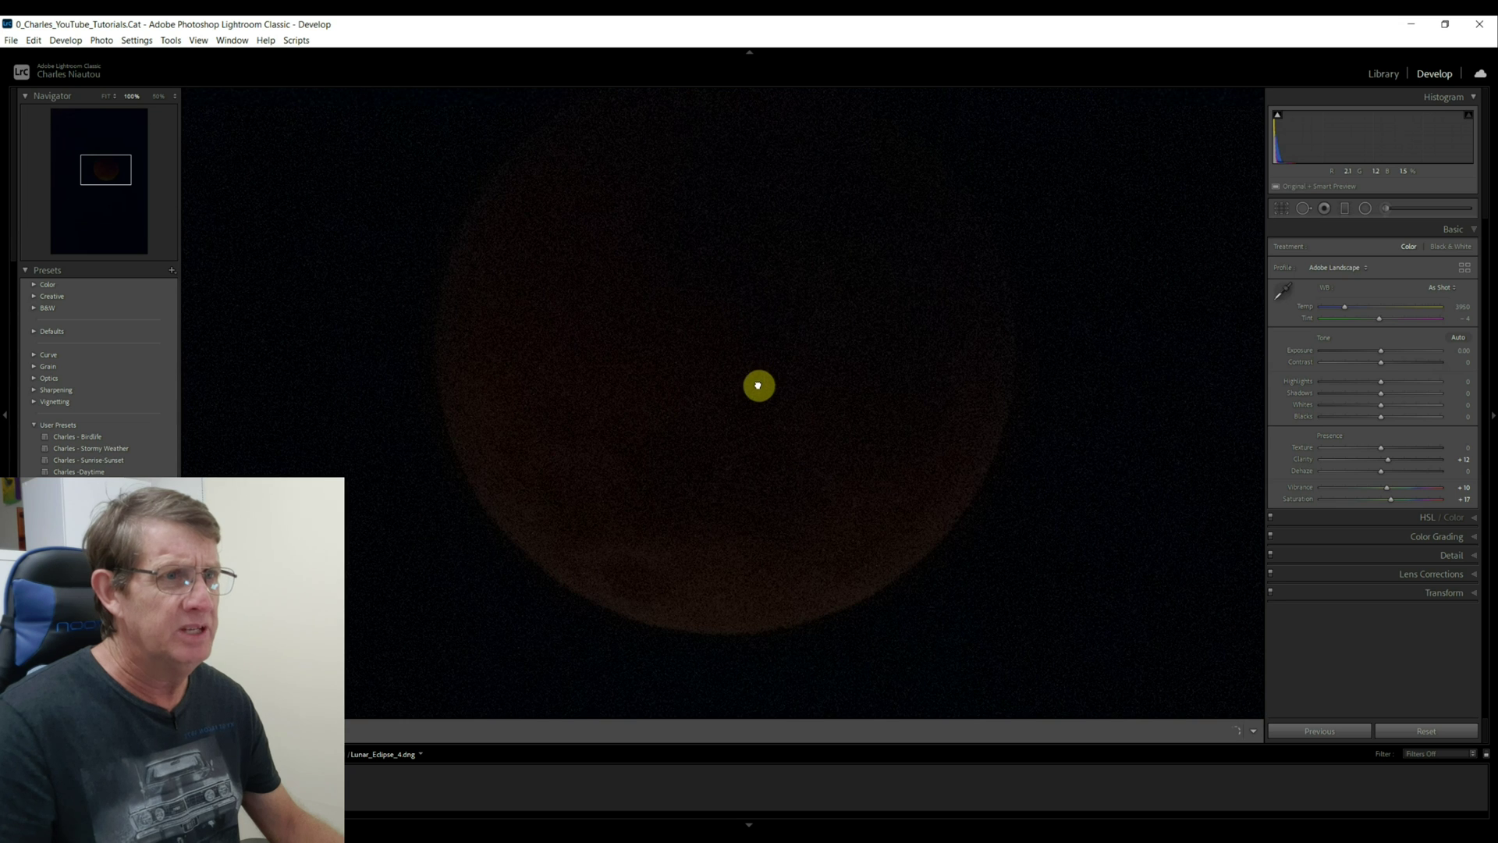
click(759, 379)
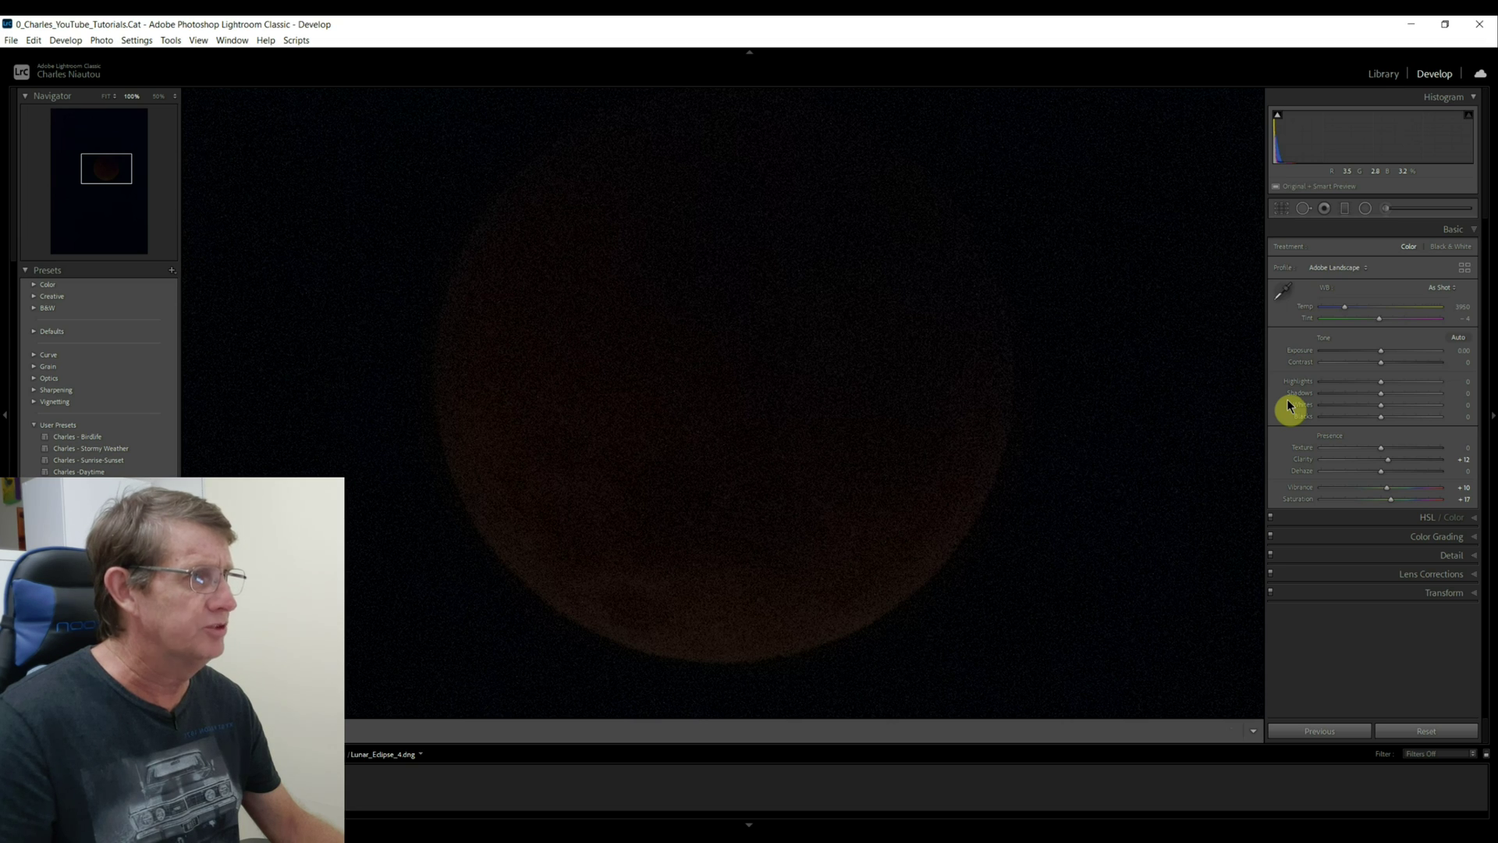
click(1416, 351)
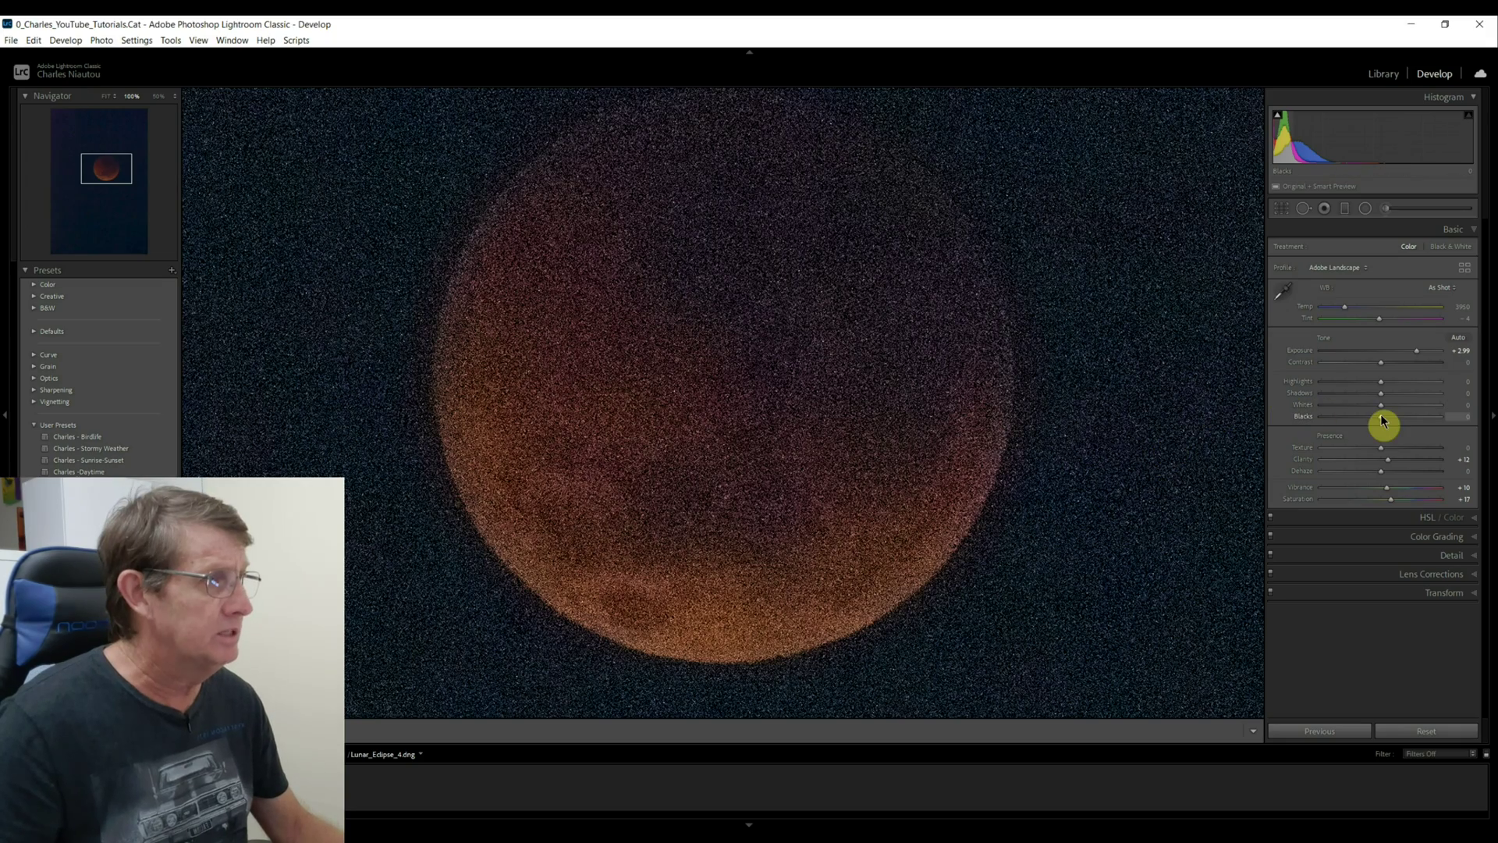
drag(1383, 422, 1369, 430)
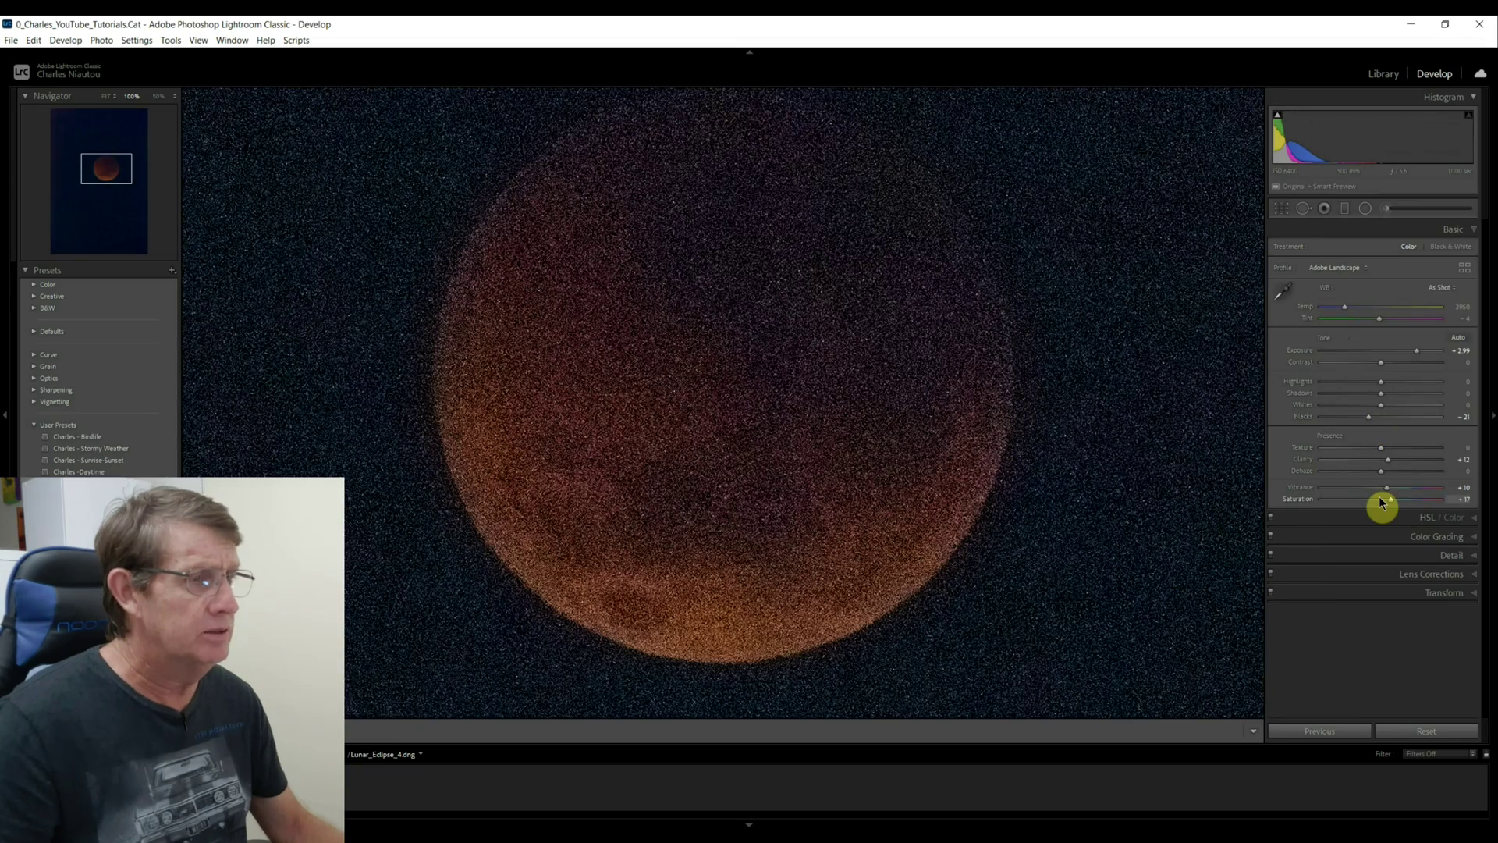
Apply light noise reduction to the red moon photo with Luminance at about 4.
click(1444, 557)
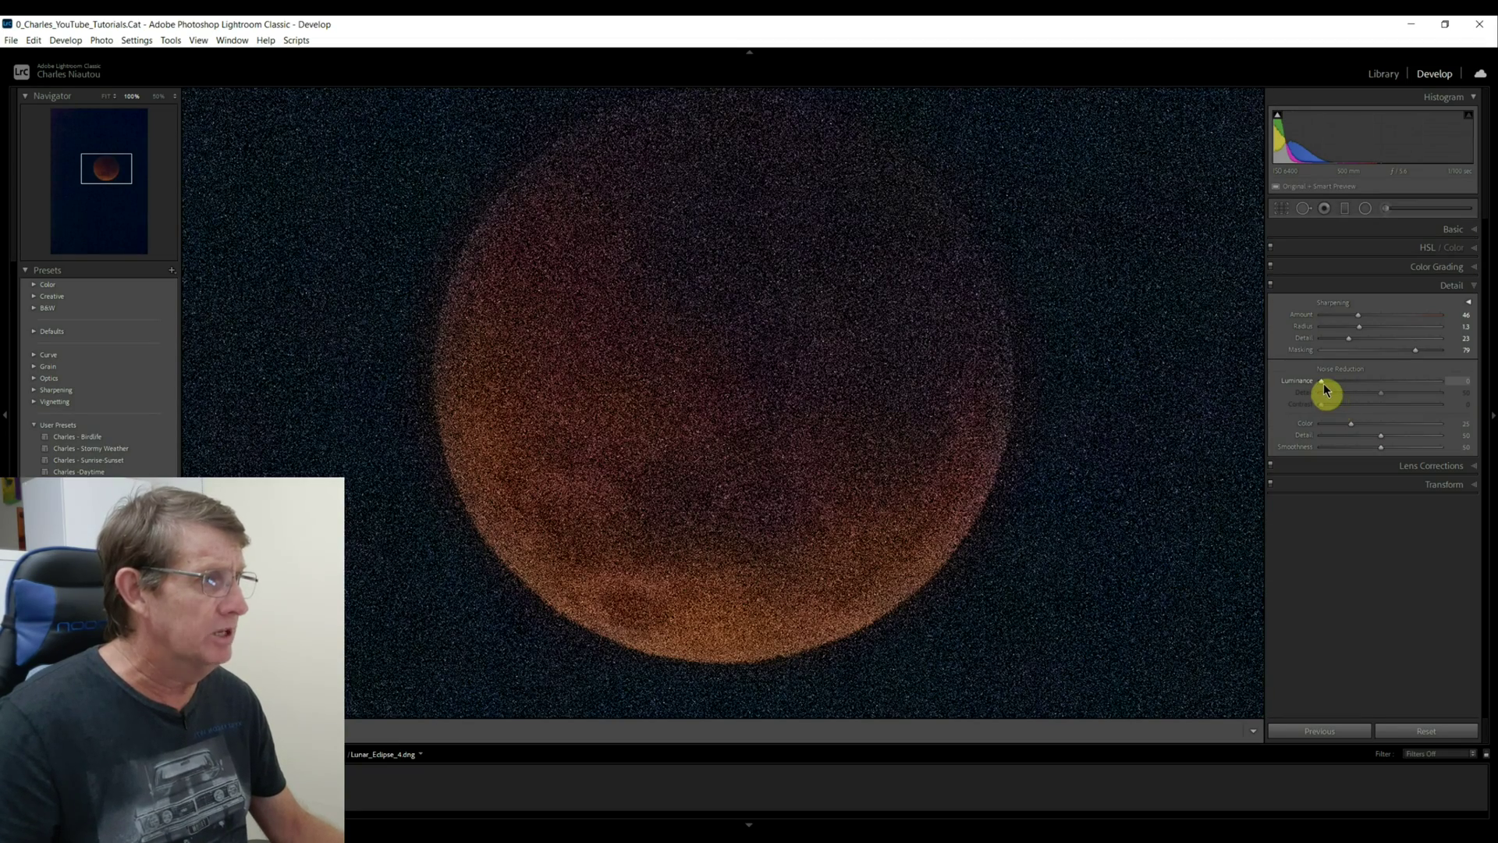
drag(1324, 389, 1342, 388)
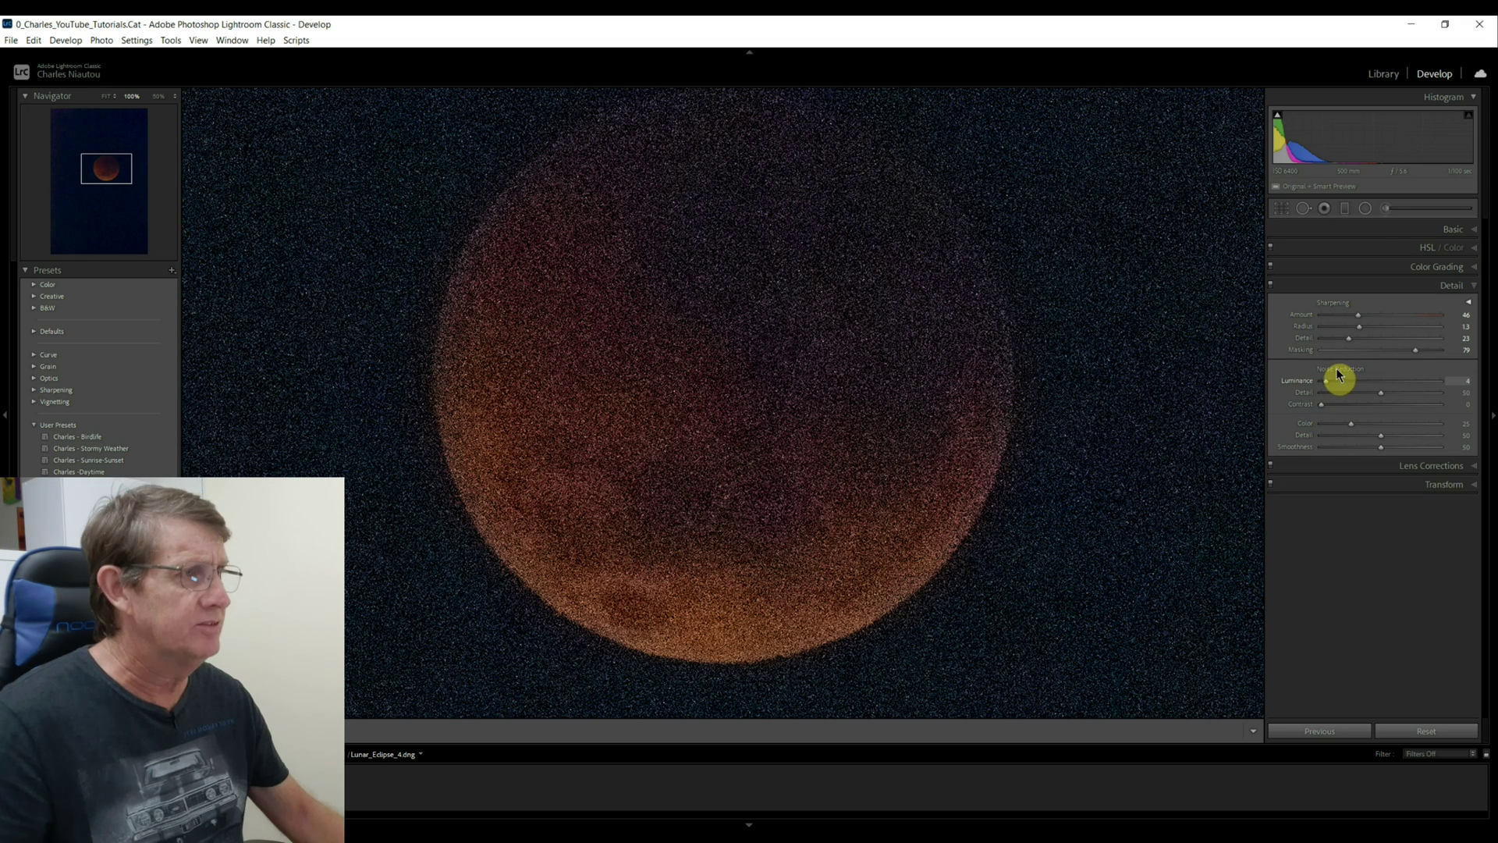
click(1400, 229)
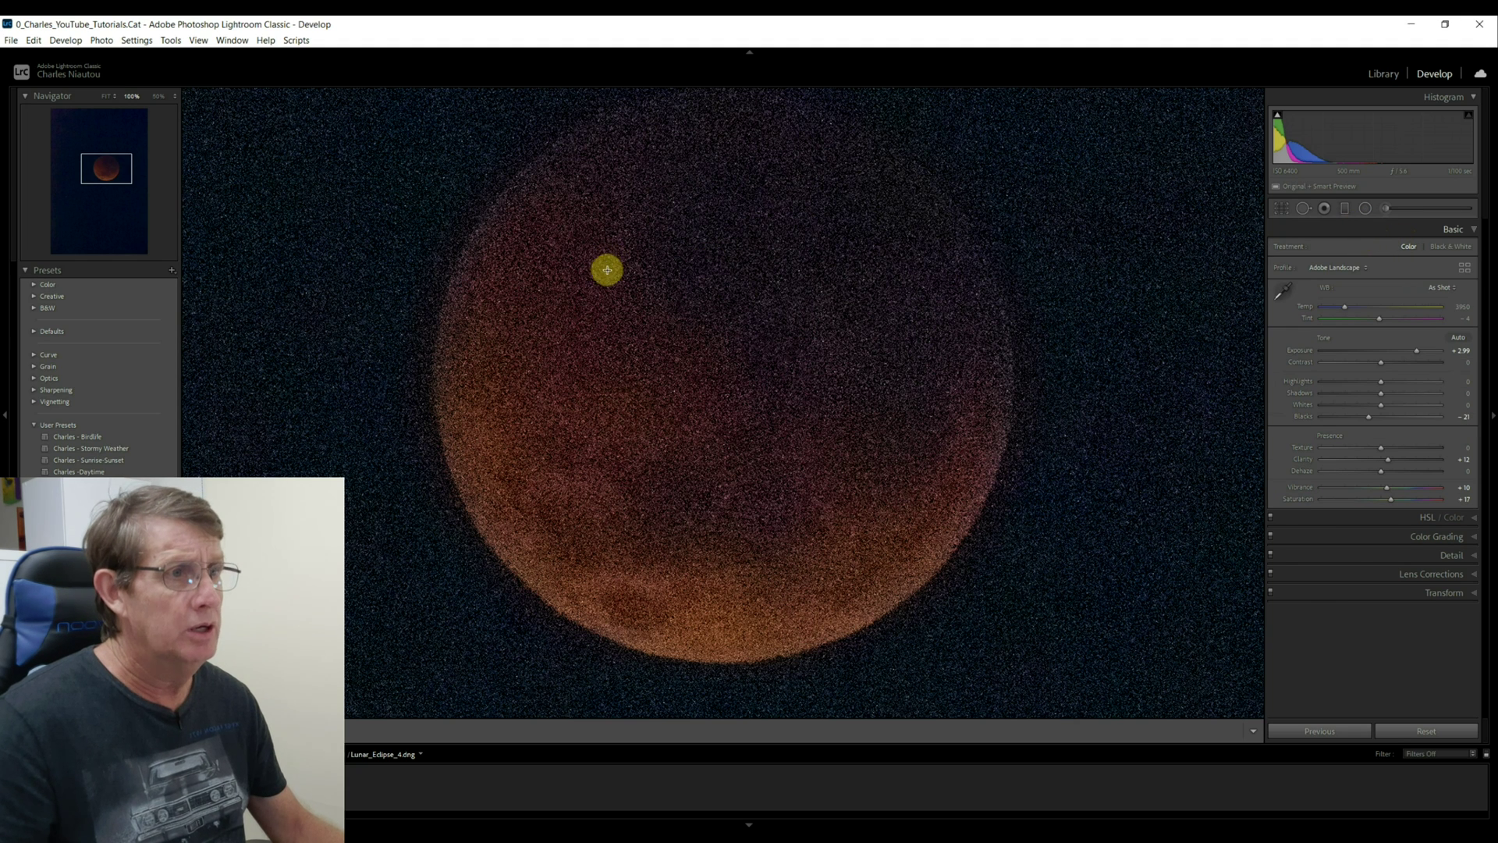
Add a radial filter fitted around the red moon's outline and reduce its Feather to about 7.
key(shift+m)
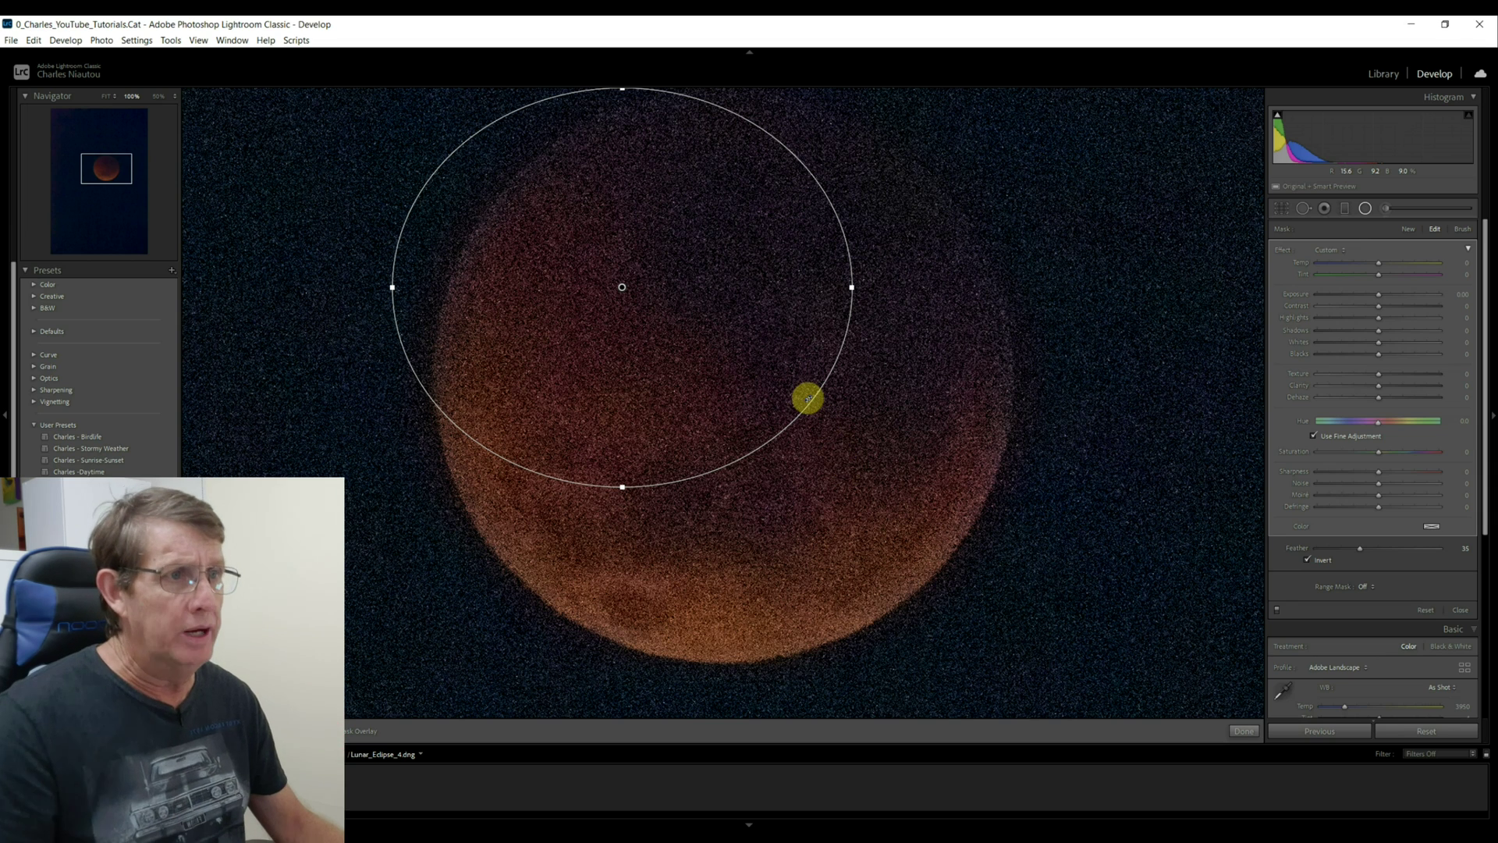
key(ctrl+z)
key(ctrl+z)
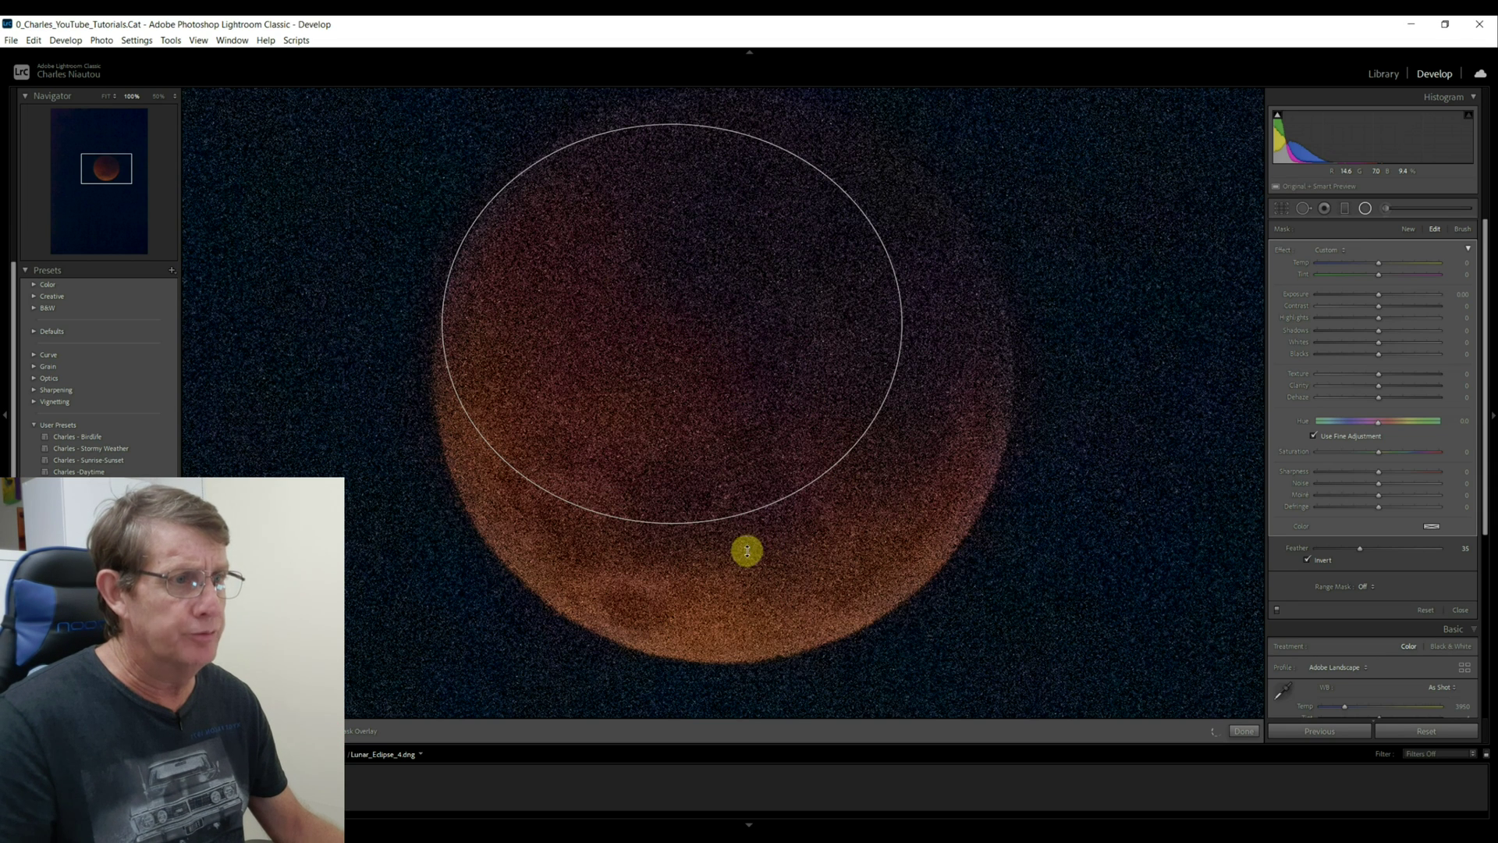
key(ctrl+z)
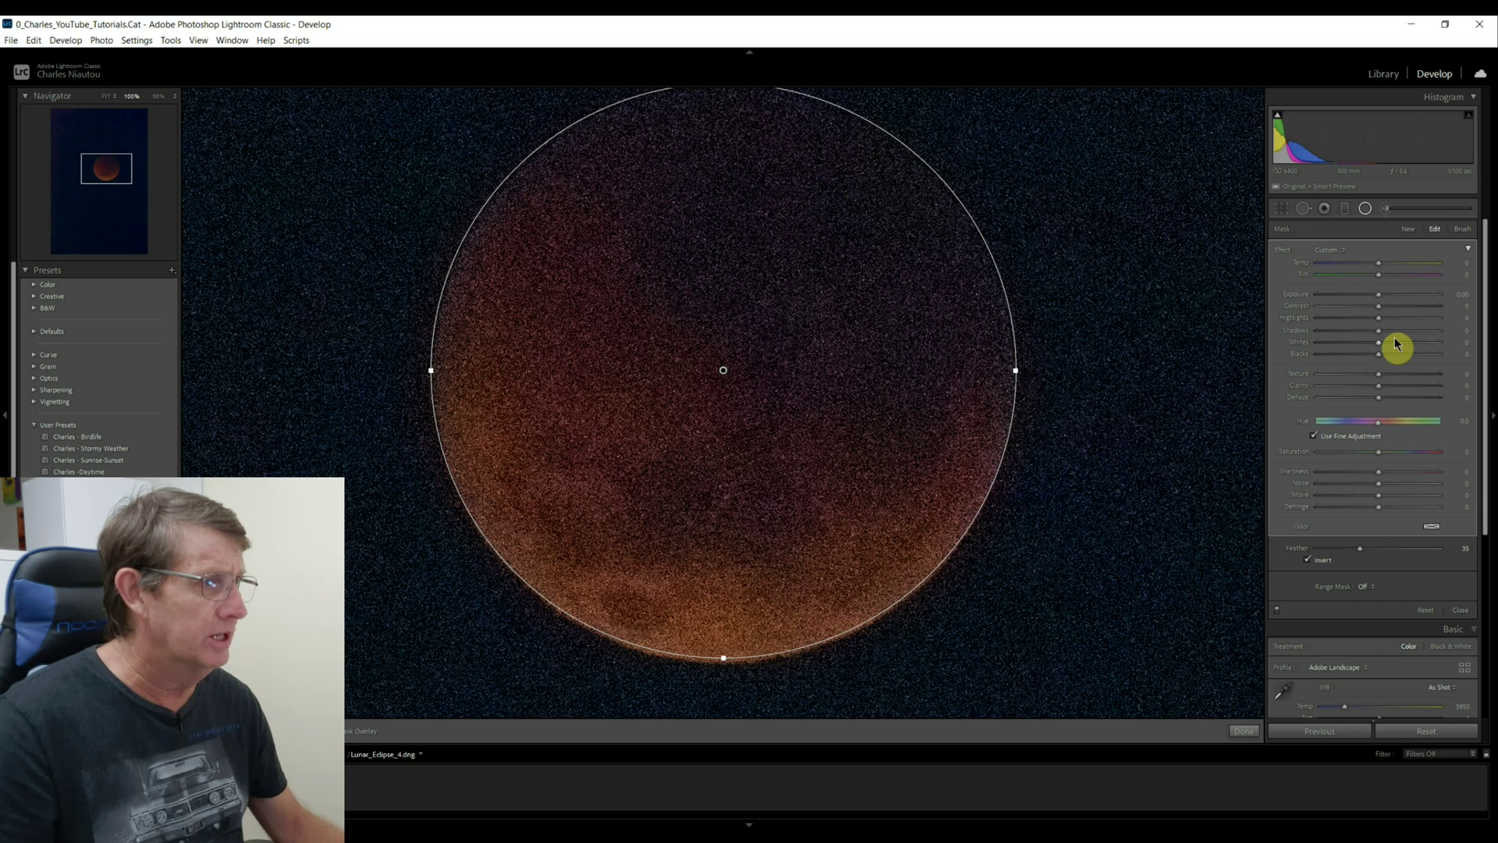
drag(1360, 548, 1327, 553)
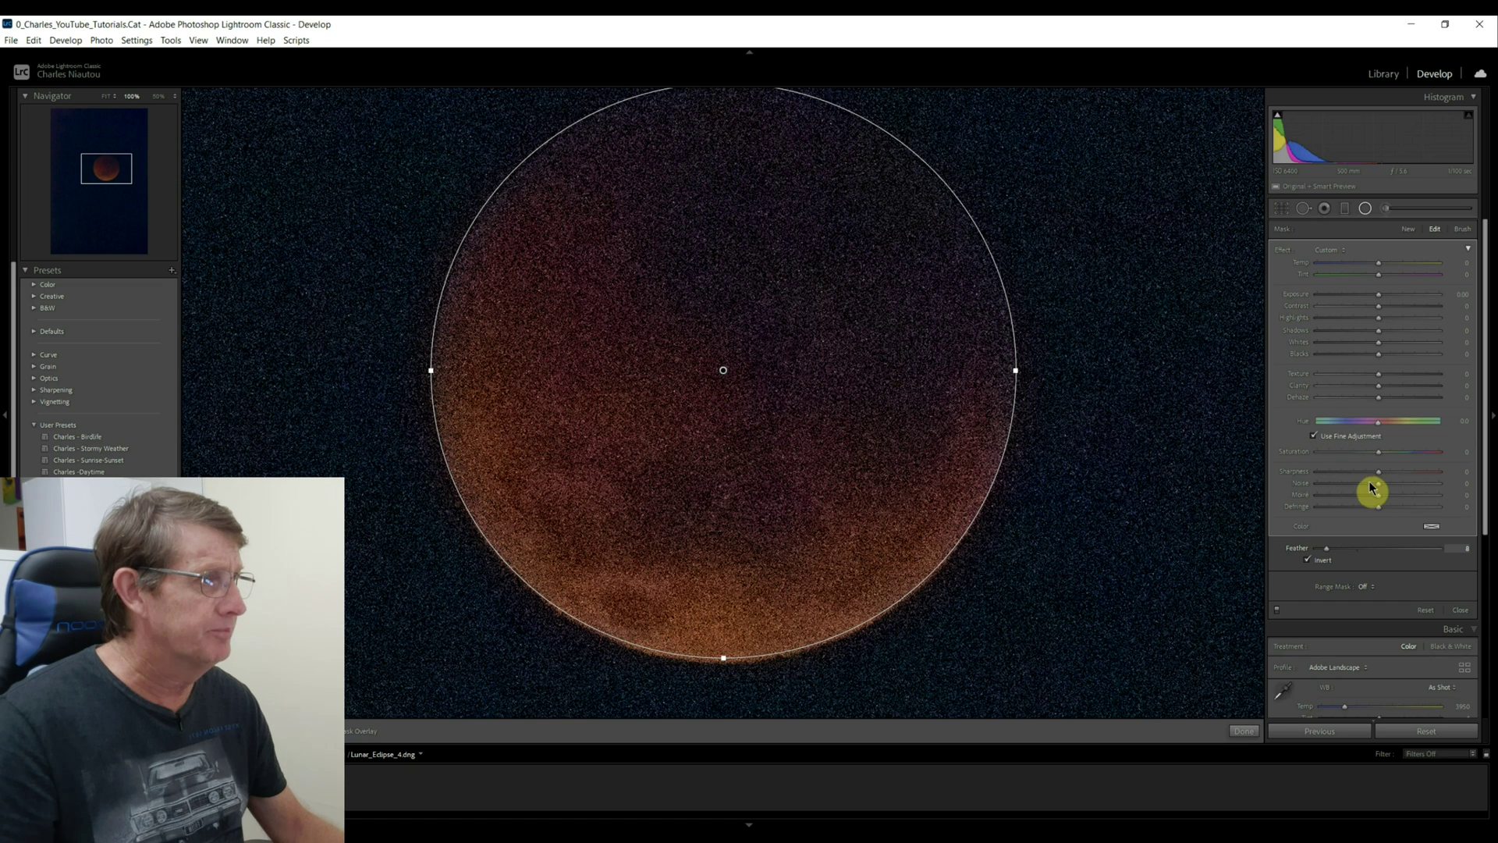
In the red moon's radial filter, set Noise to about 14, Clarity 25, Texture 13, Dehaze 11 and Shadows 37.
drag(1389, 490, 1392, 494)
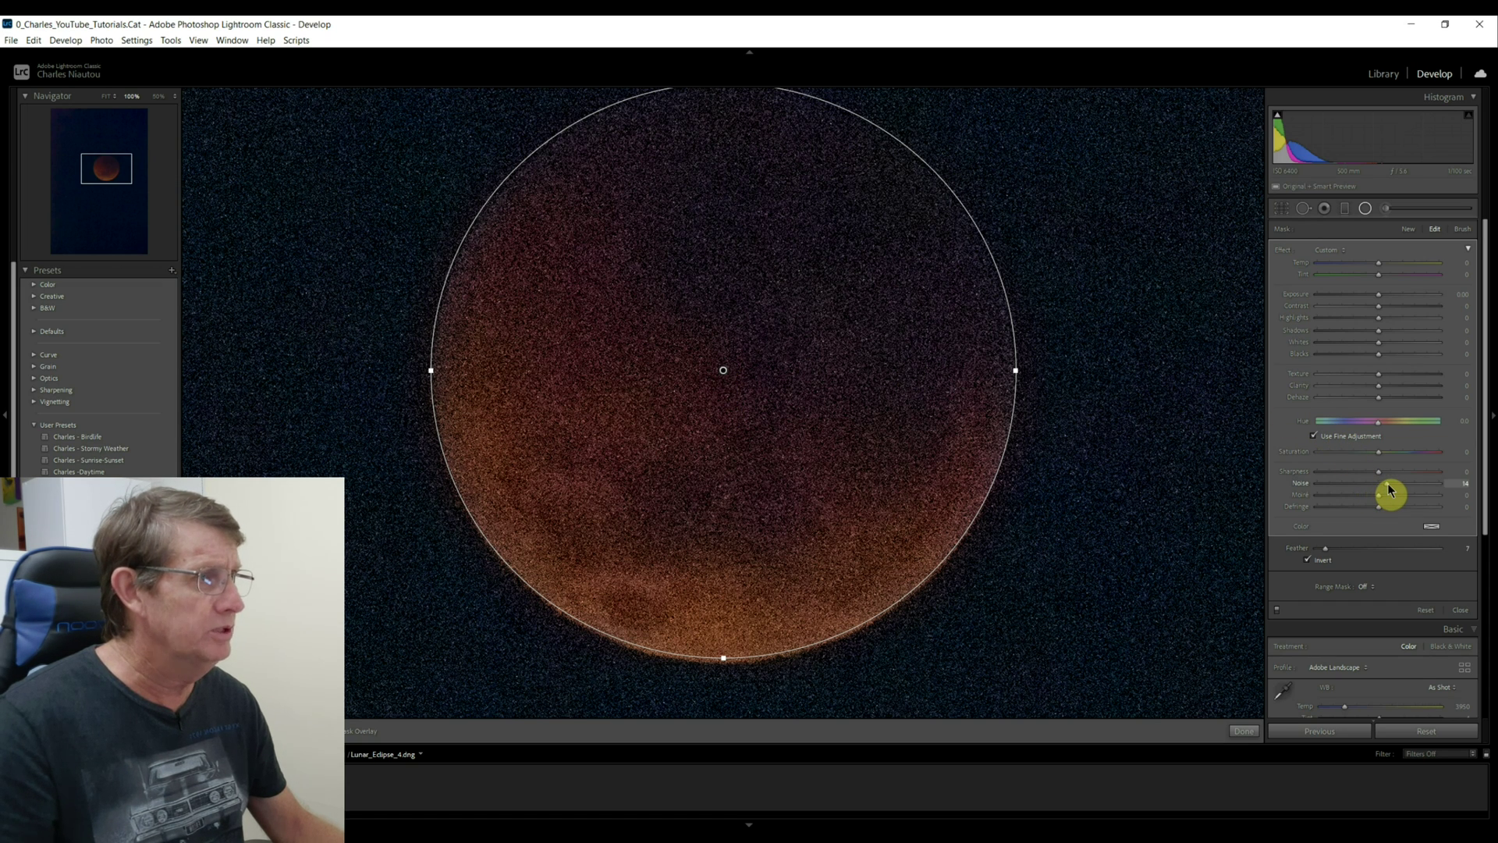
click(1392, 386)
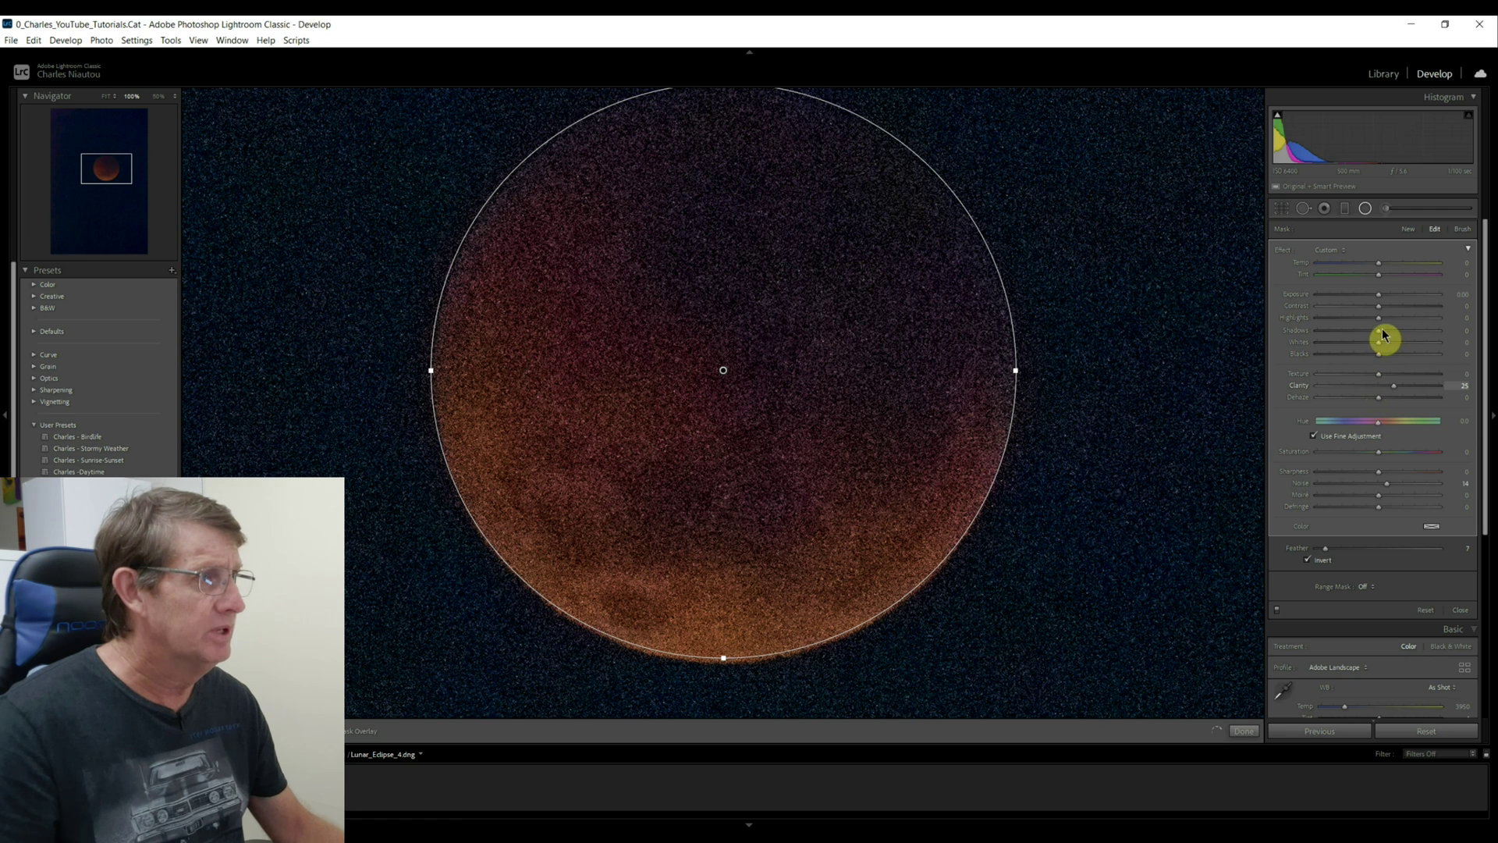
drag(1383, 341, 1405, 338)
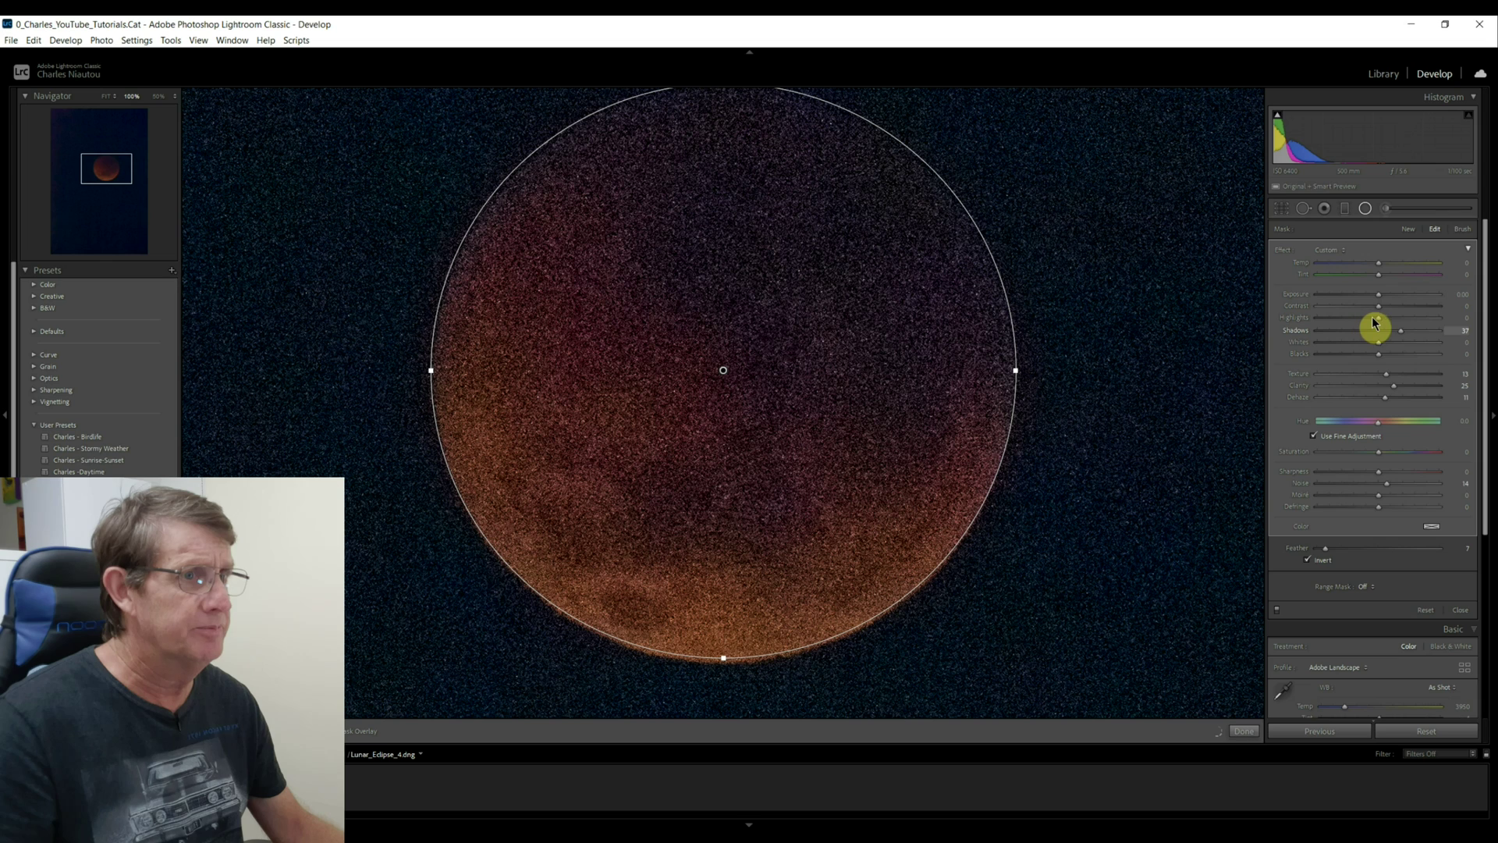
Set the radial filter's Exposure to about 0.13 and Shadows to about 45, close it and compare the photo before and after.
click(1381, 300)
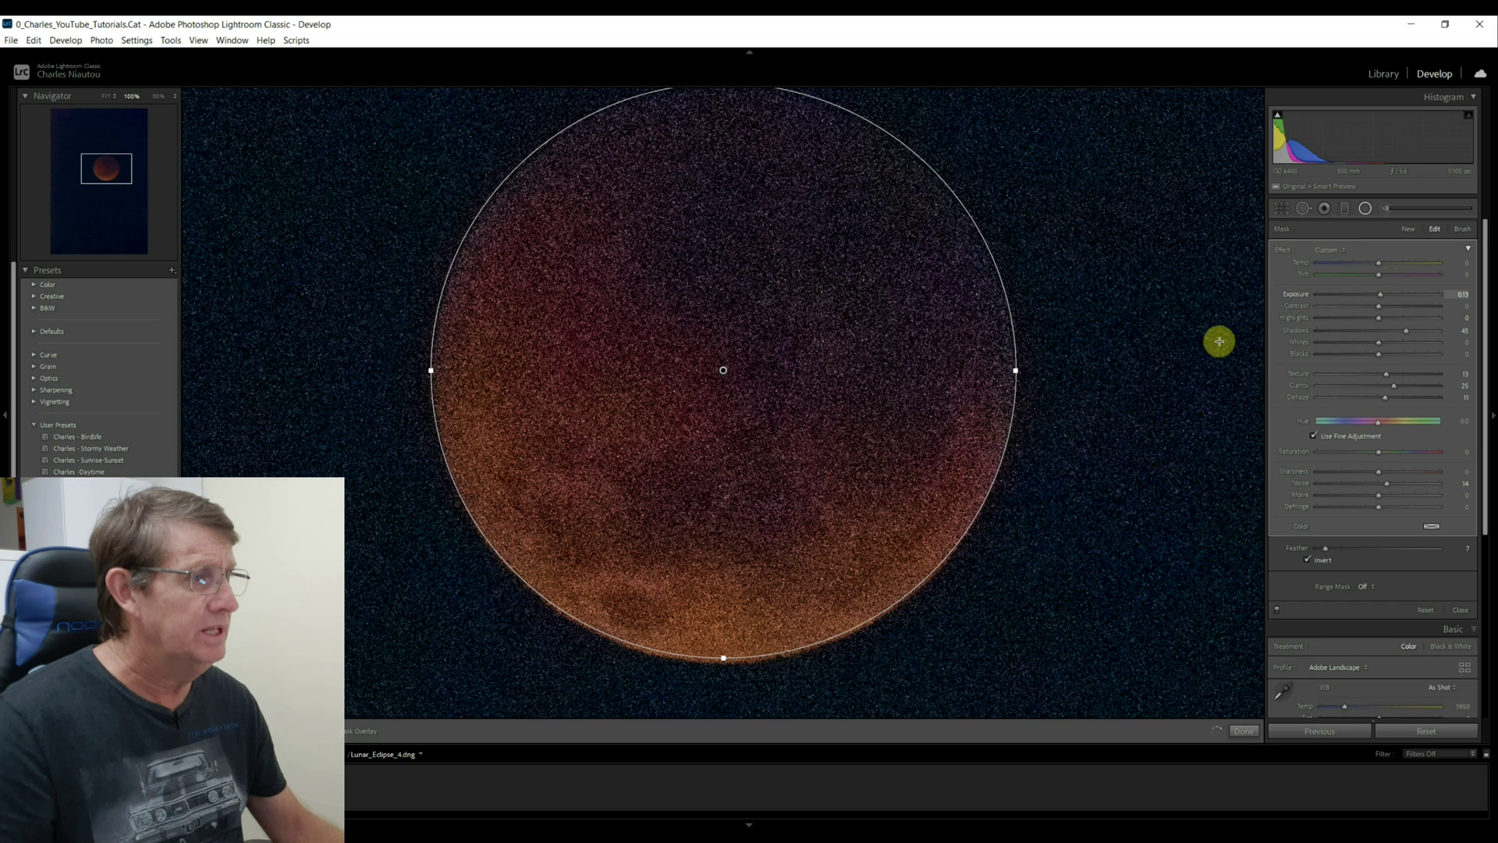
click(1241, 734)
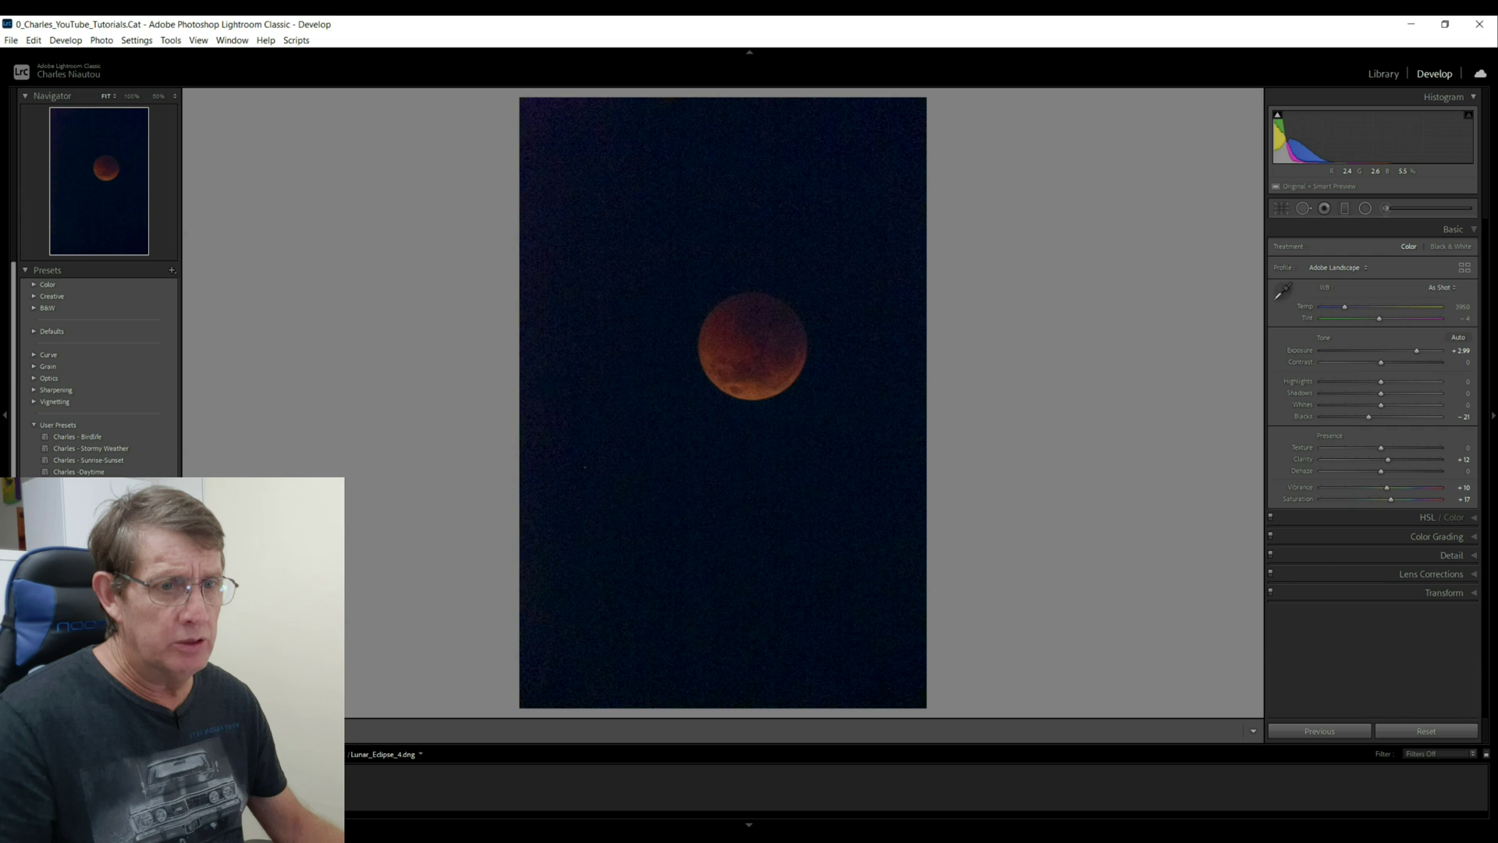
click(328, 731)
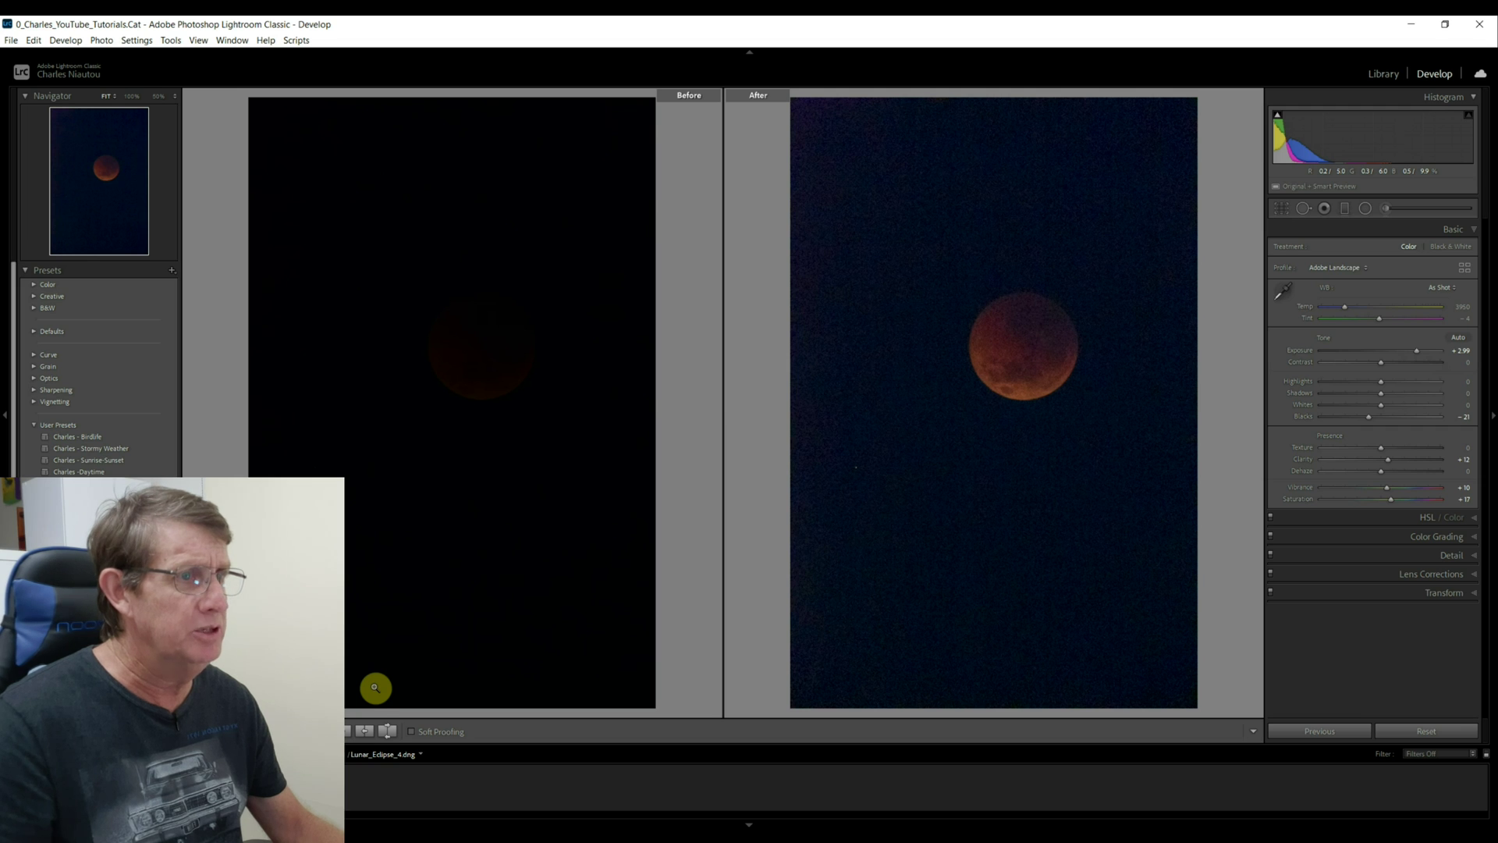
key(z)
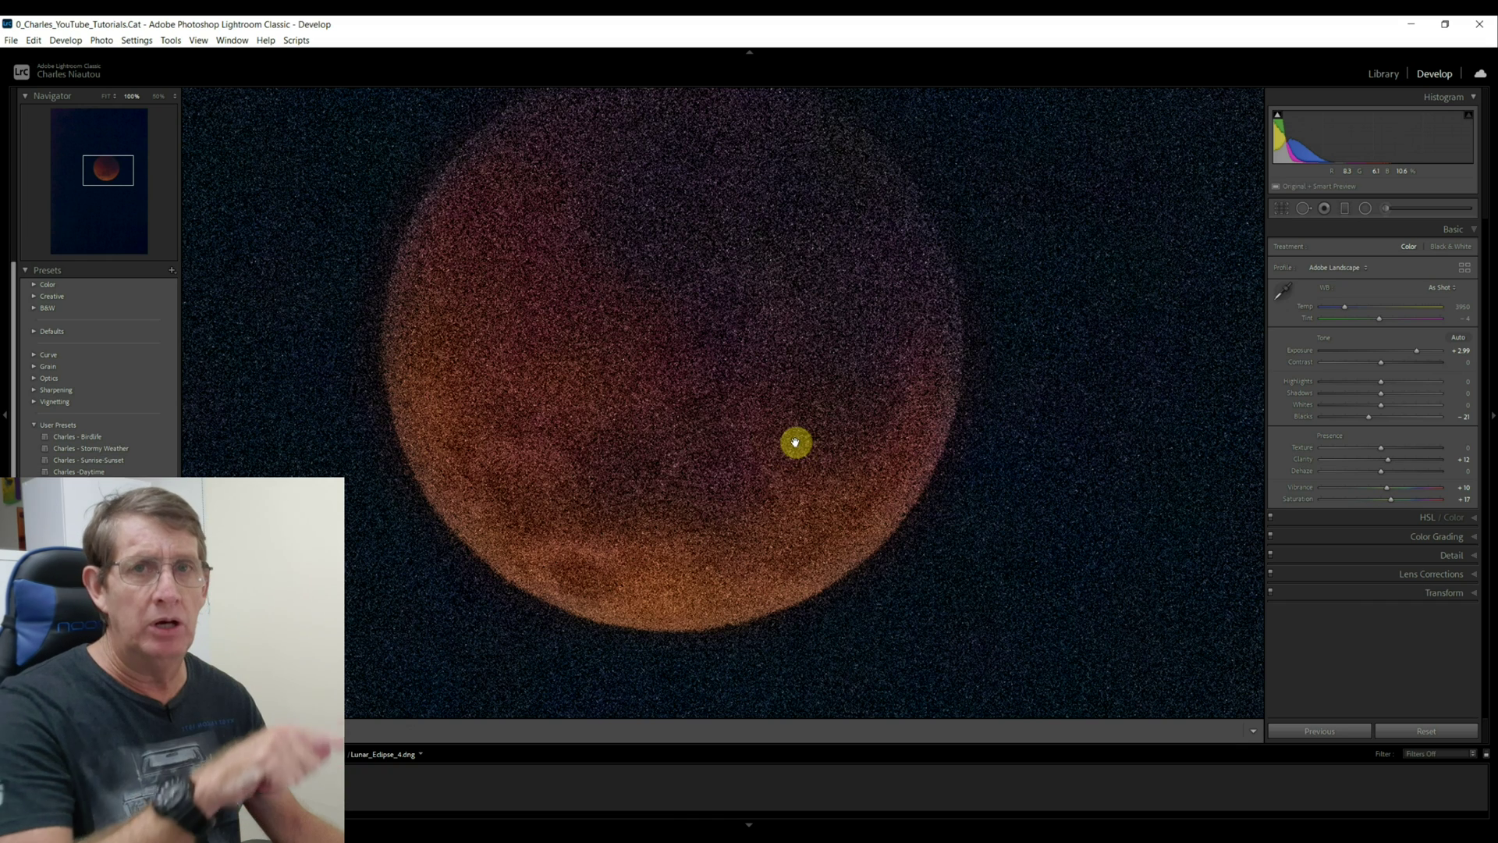
drag(795, 443, 794, 442)
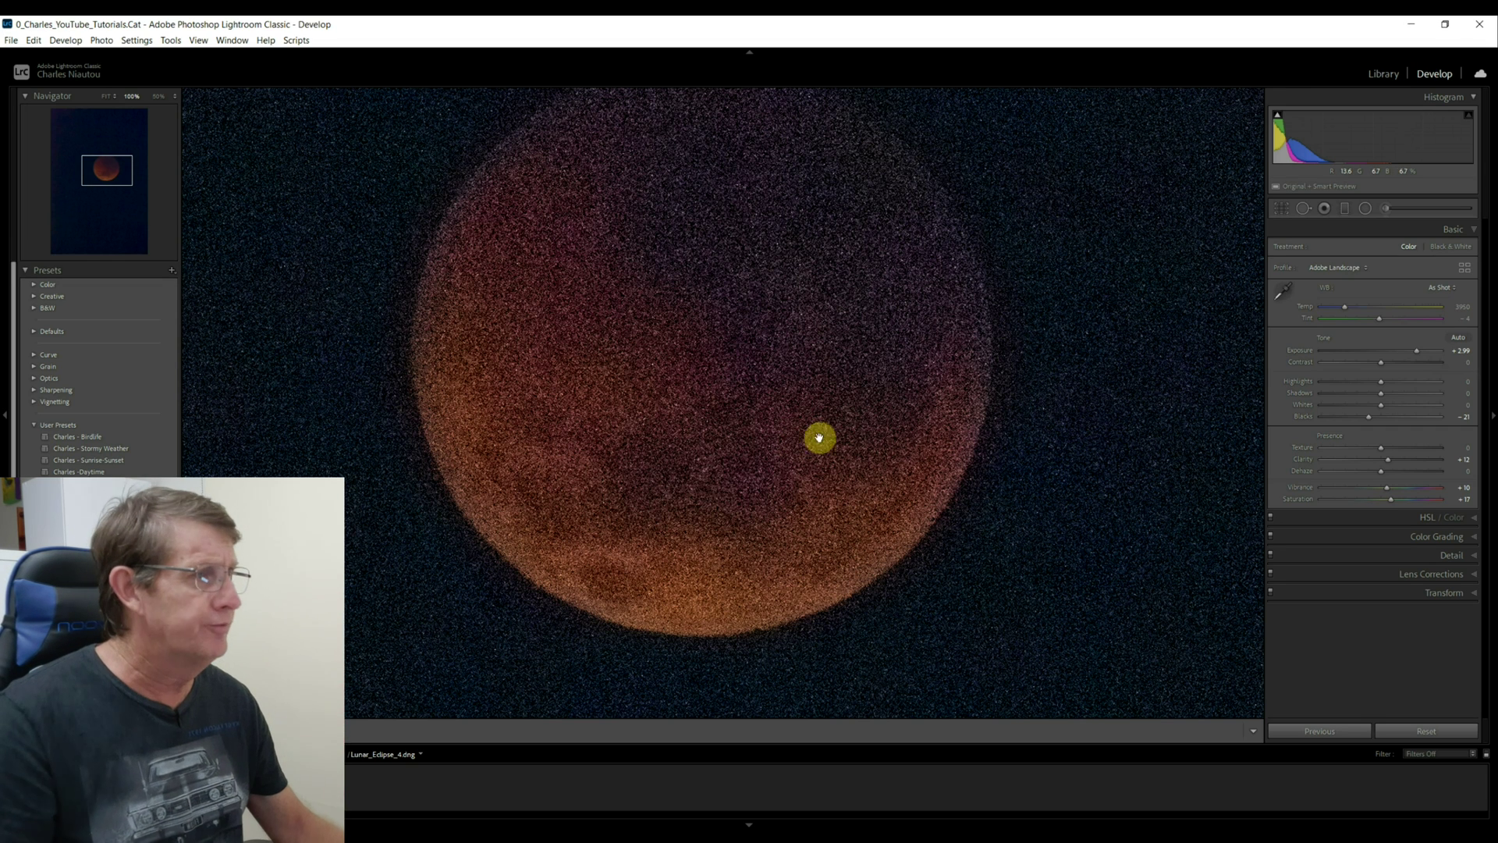
Reopen the radial filter around the red moon, turn off Invert to target the surrounding sky and set Feather to 0.
click(1366, 209)
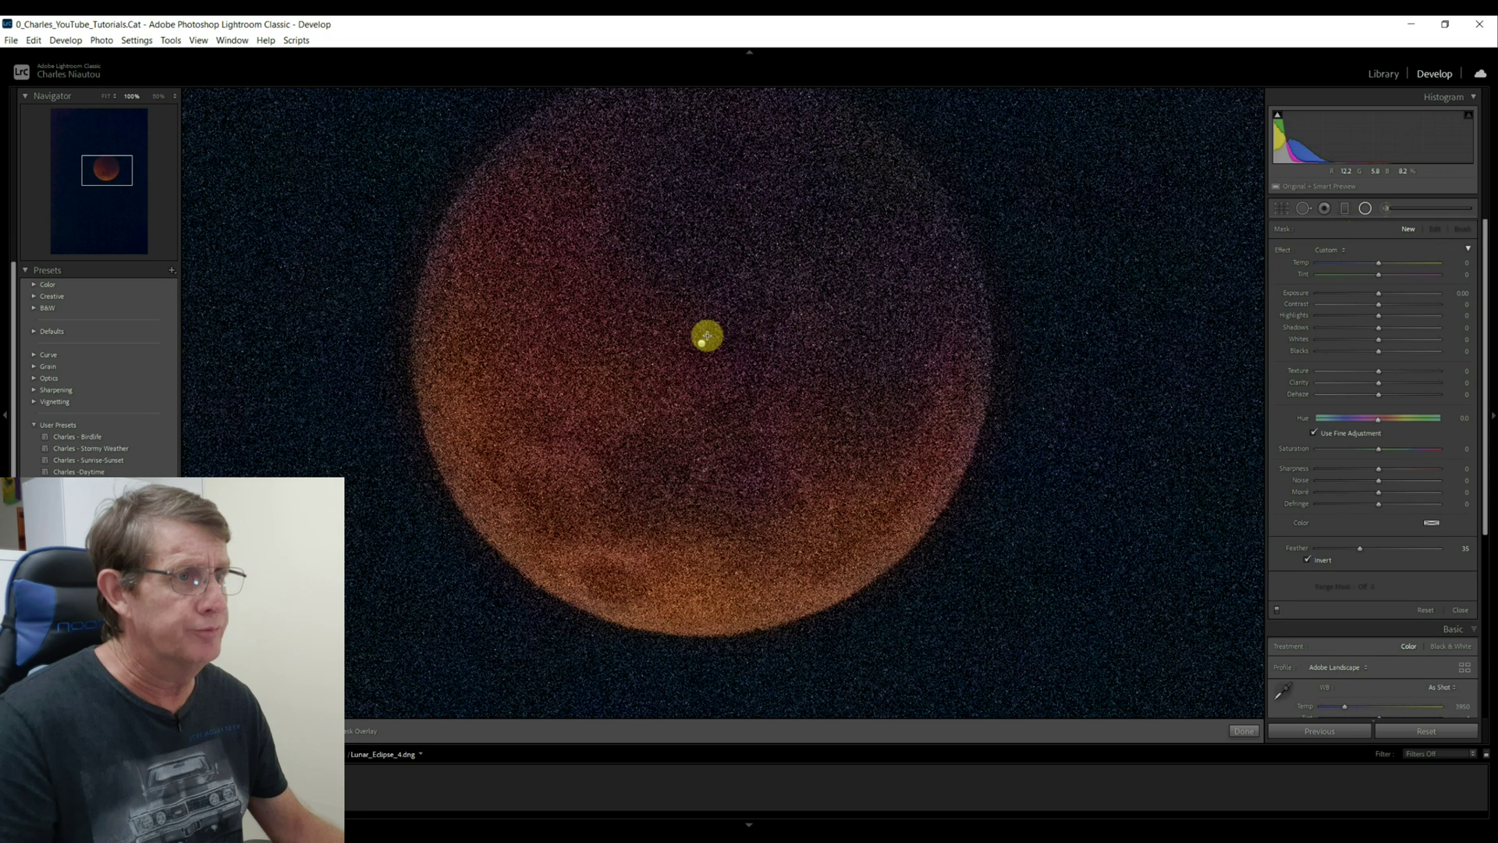
click(701, 341)
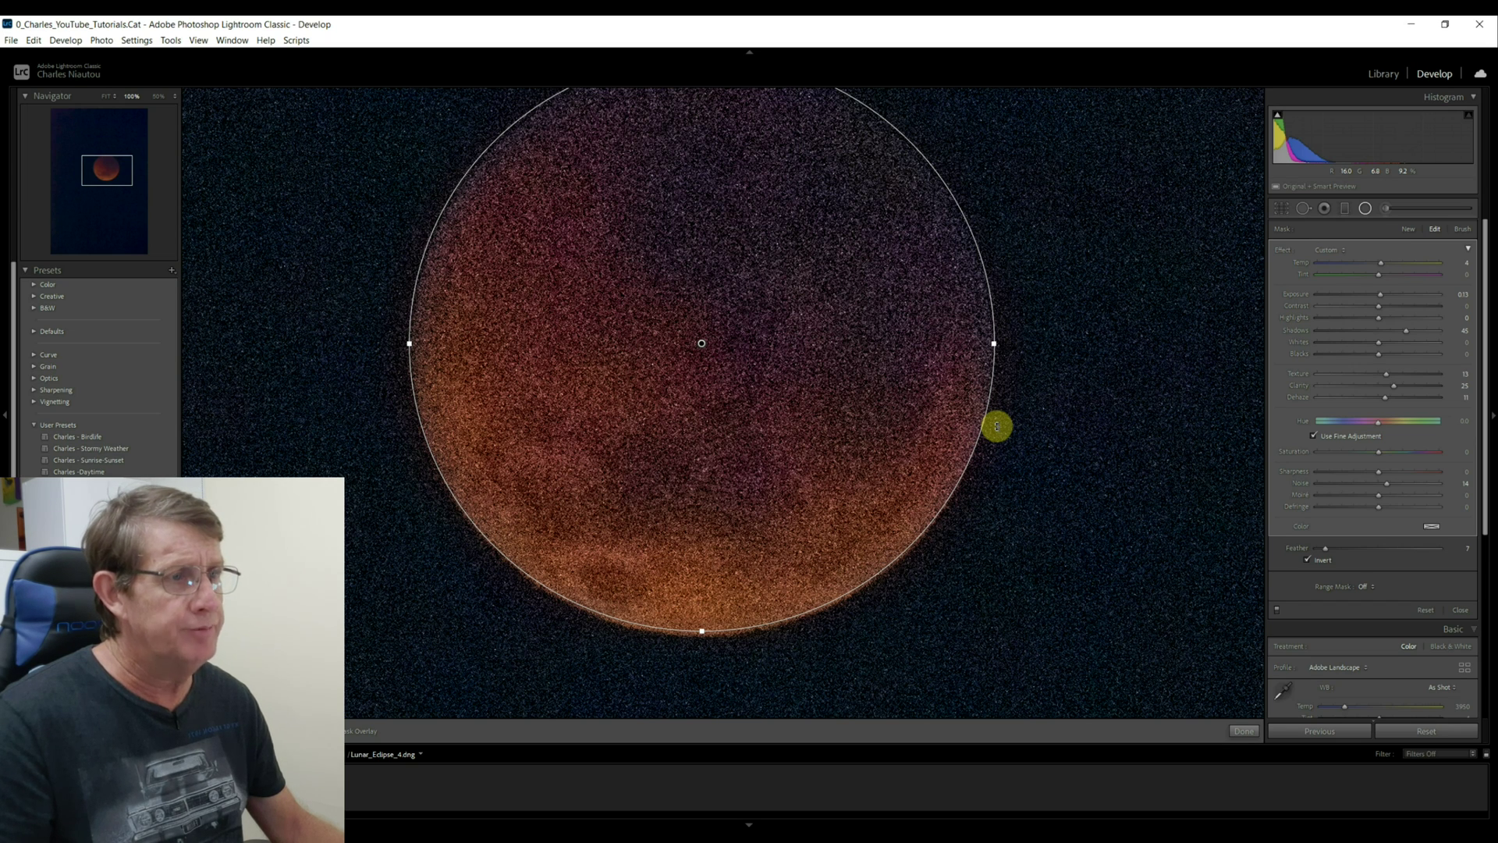
drag(702, 343, 724, 344)
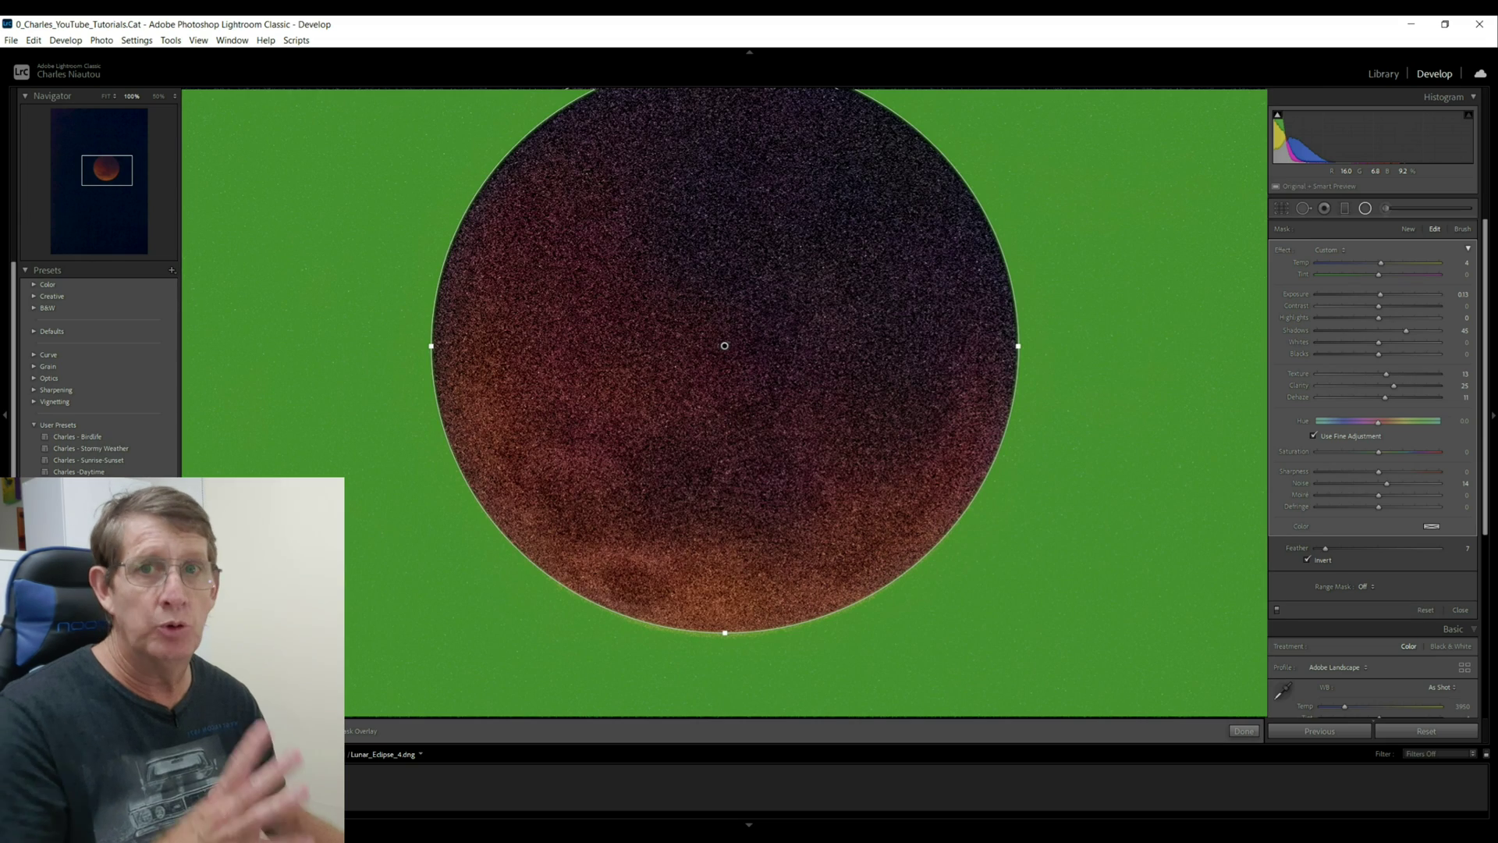
key(ctrl+z)
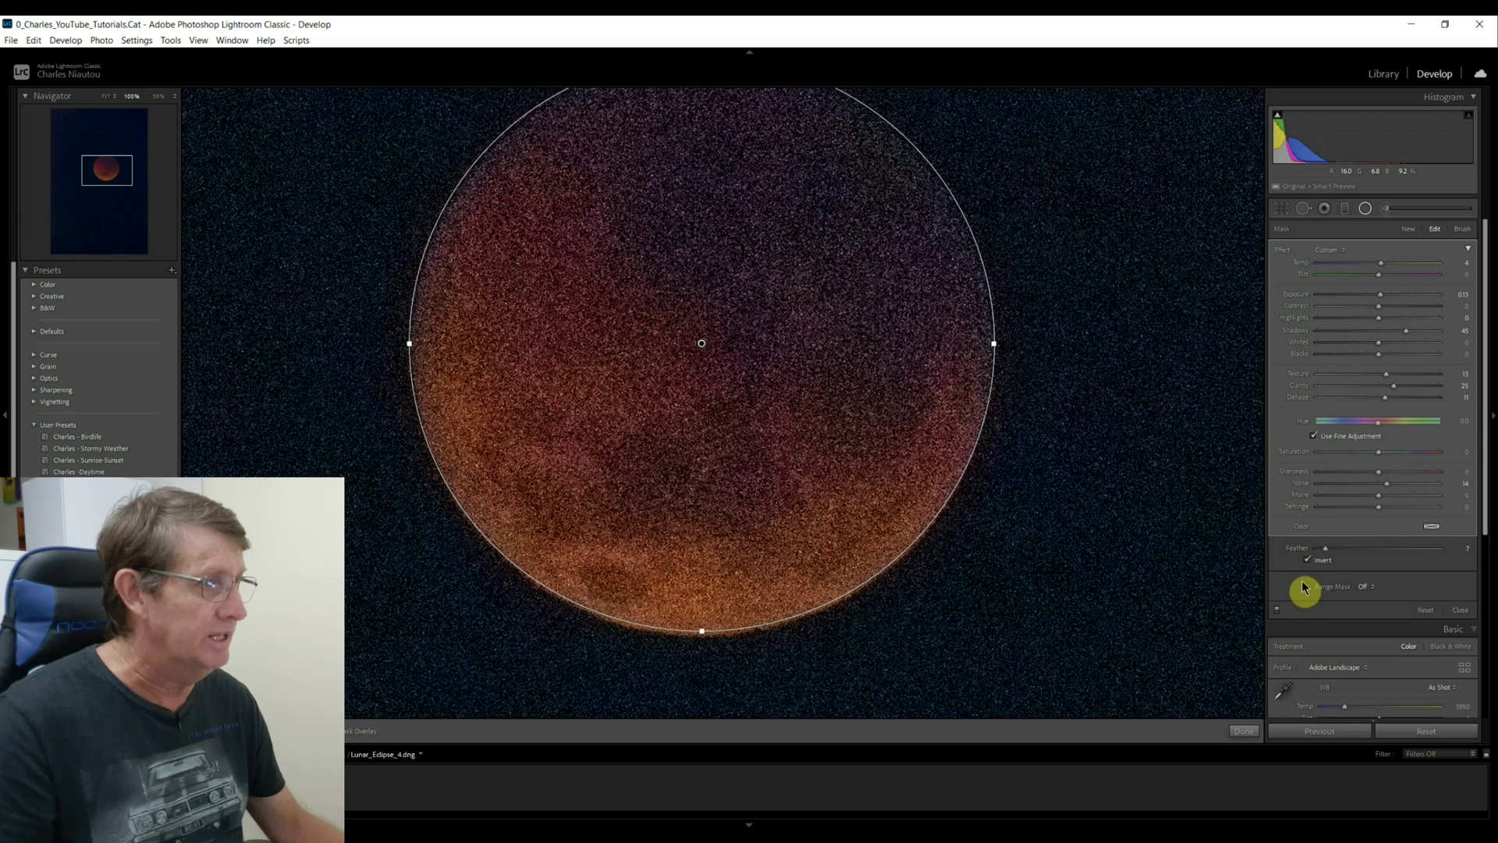
drag(1318, 554, 1314, 555)
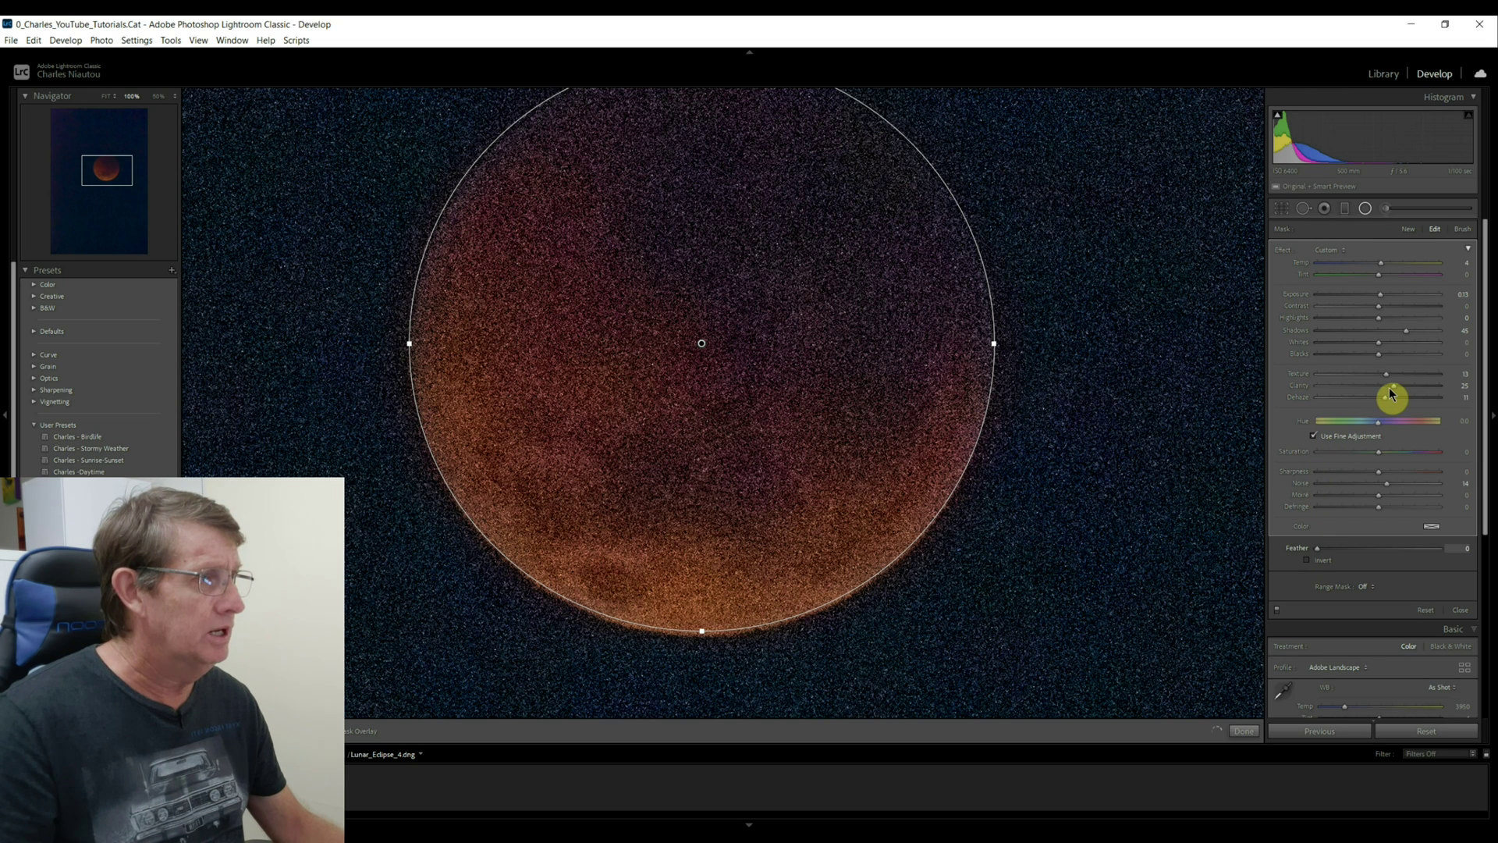
For the sky around the moon, set Exposure and Shadows to 0, Blacks about -24, Texture -56, Clarity -55, Sharpness 4 and Noise 24.
drag(1381, 382, 1373, 382)
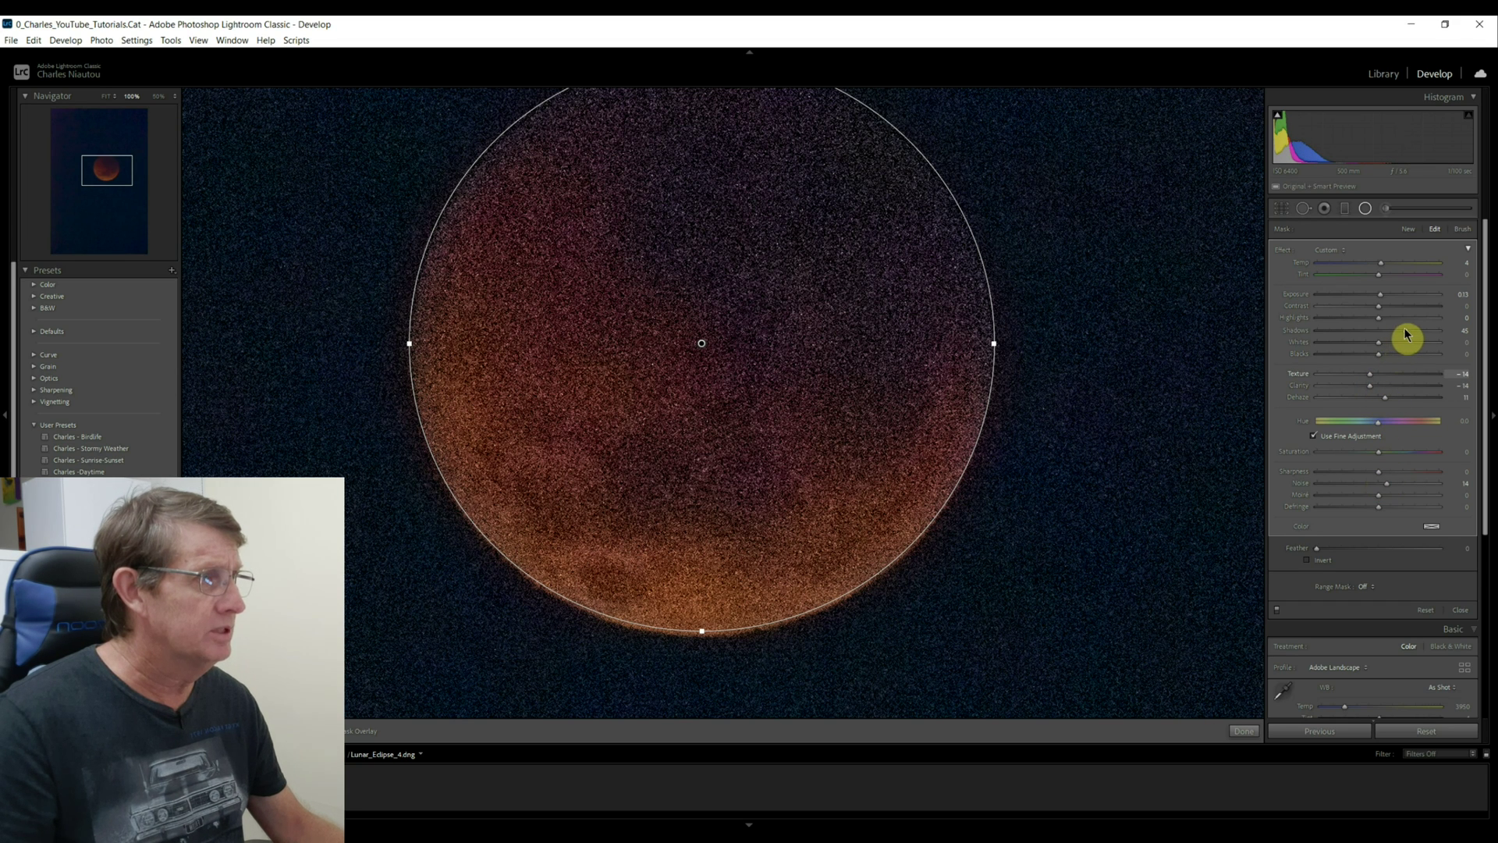
drag(1388, 312, 1384, 304)
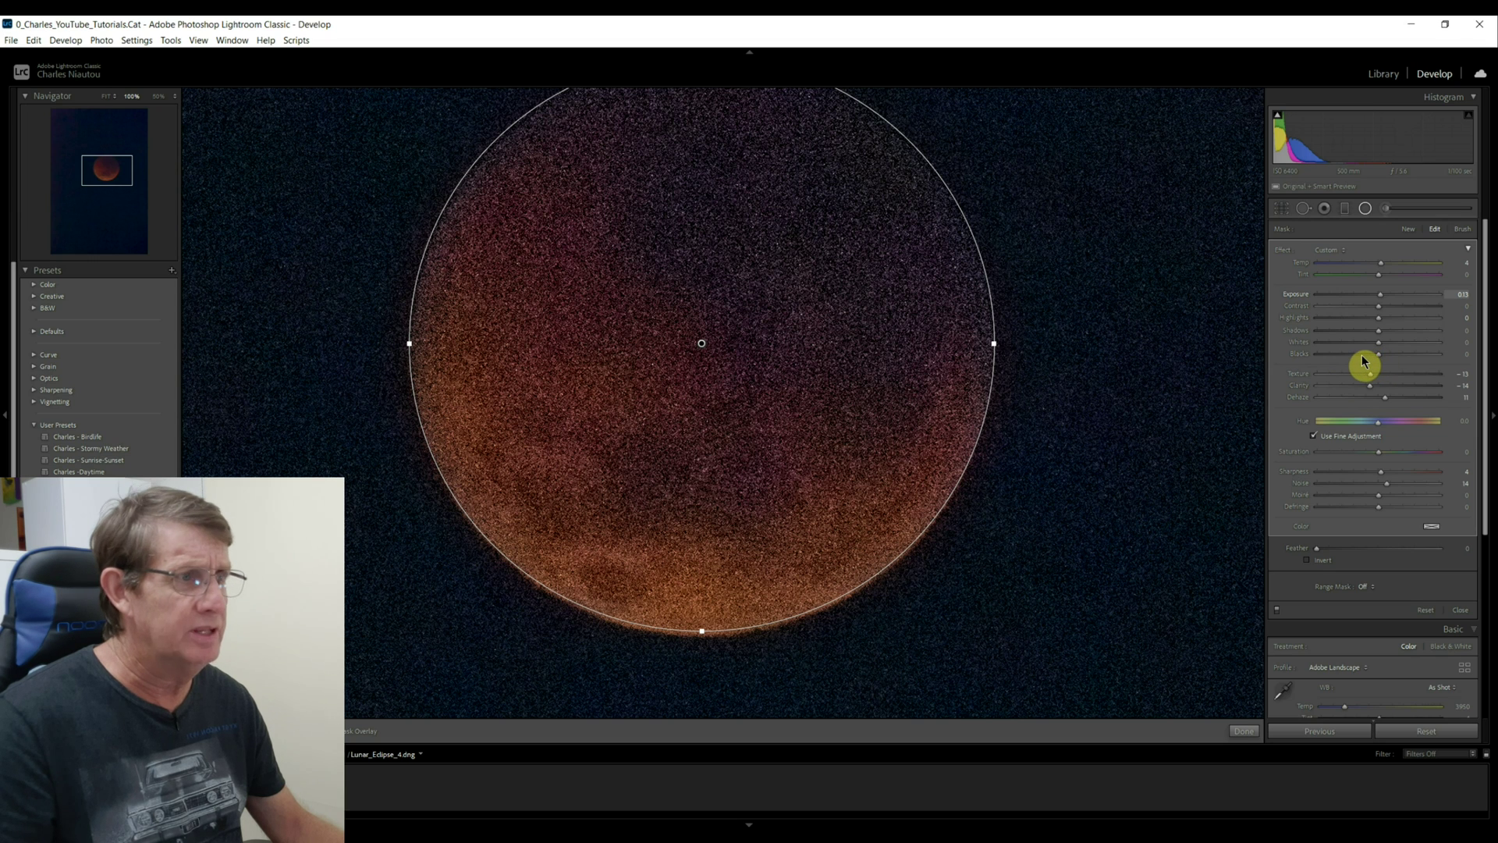
key(ctrl+z)
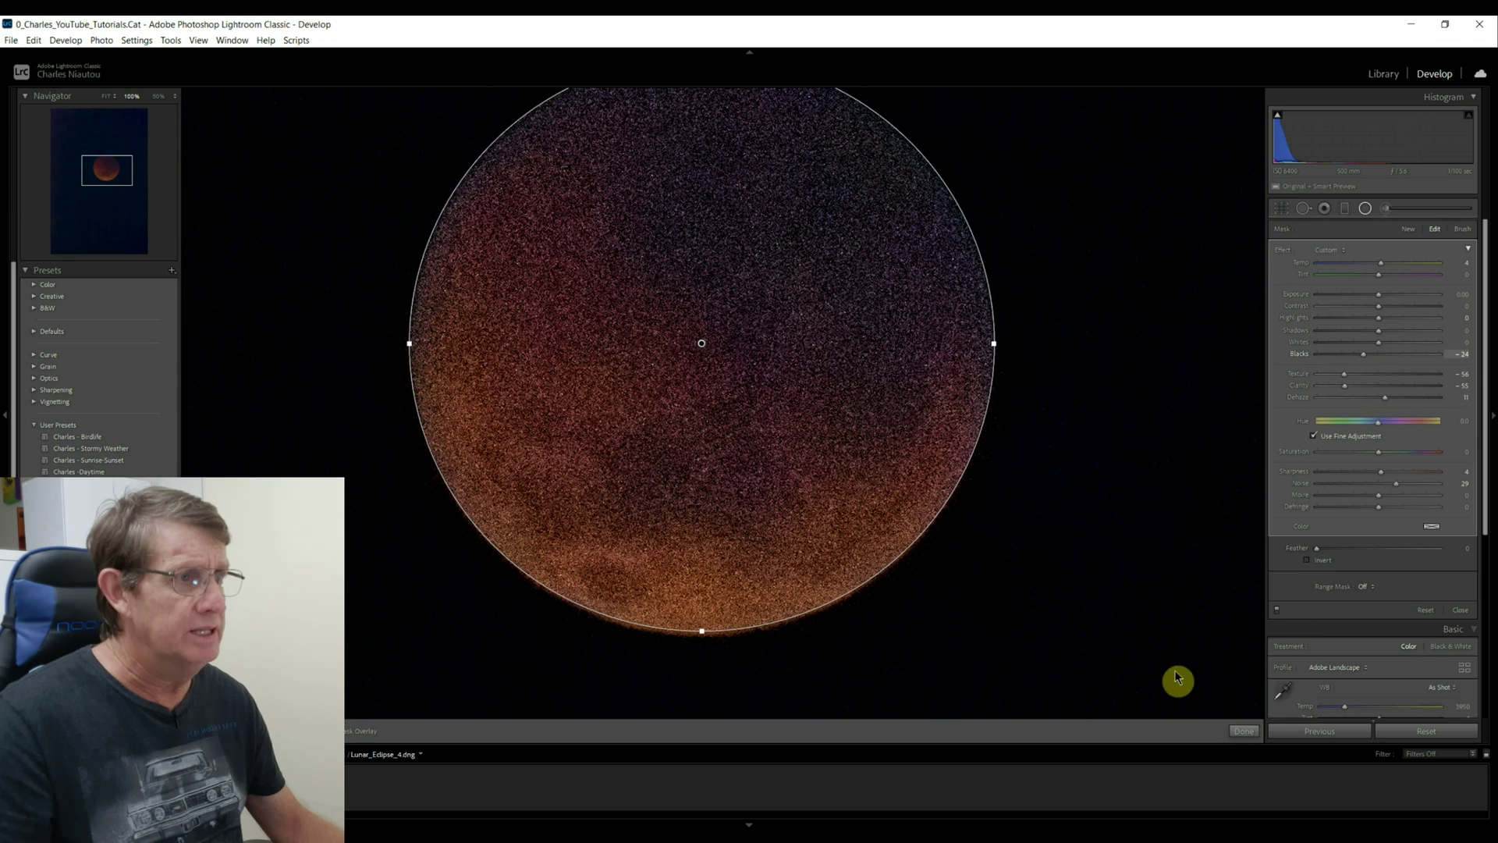
click(1080, 563)
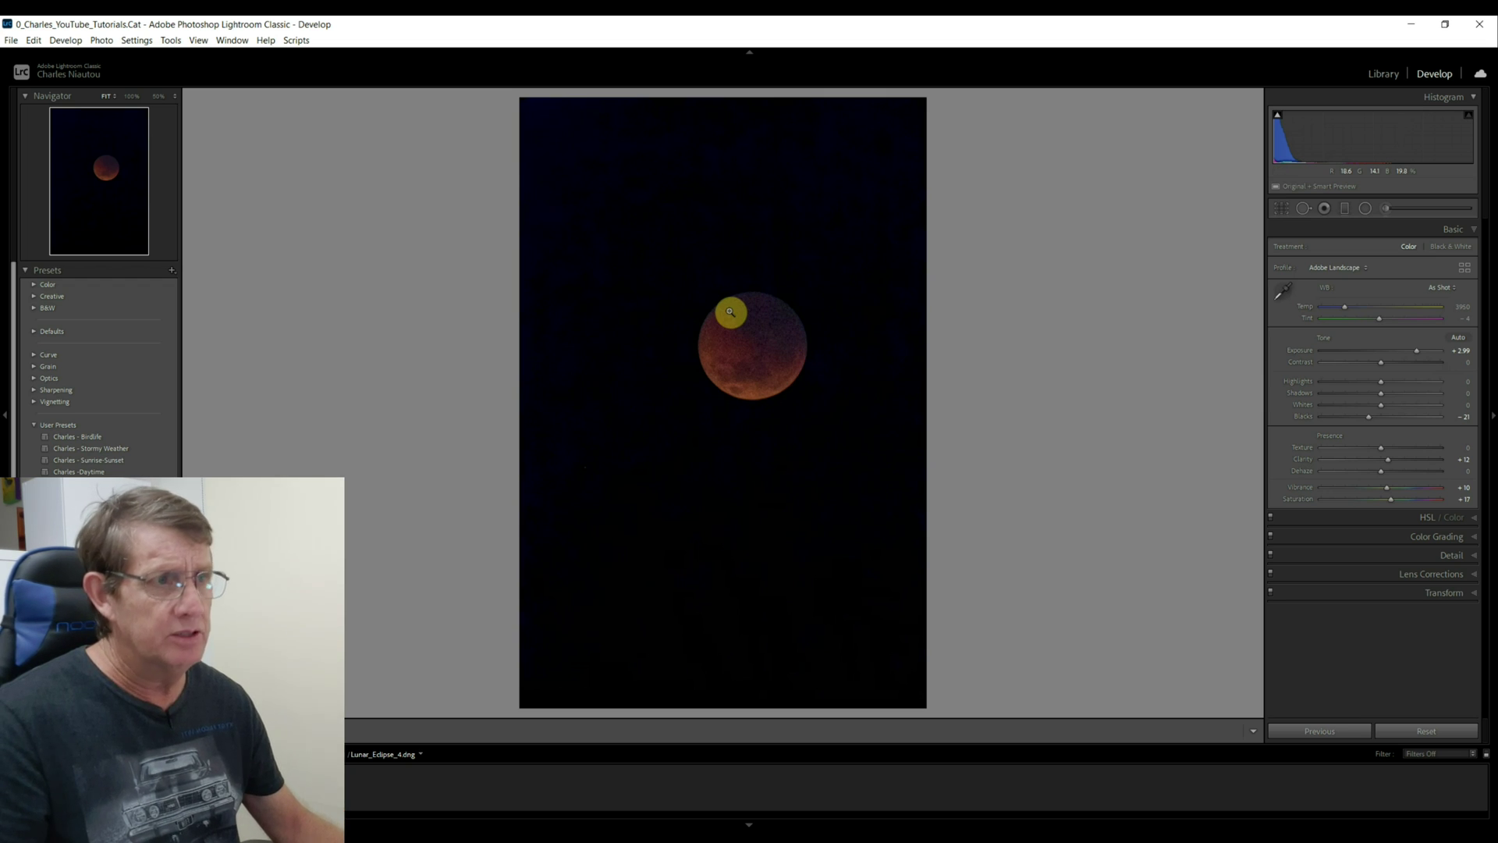
Inspect the red moon at 100% and compare the photo before and after the edits, up close and in full.
click(763, 351)
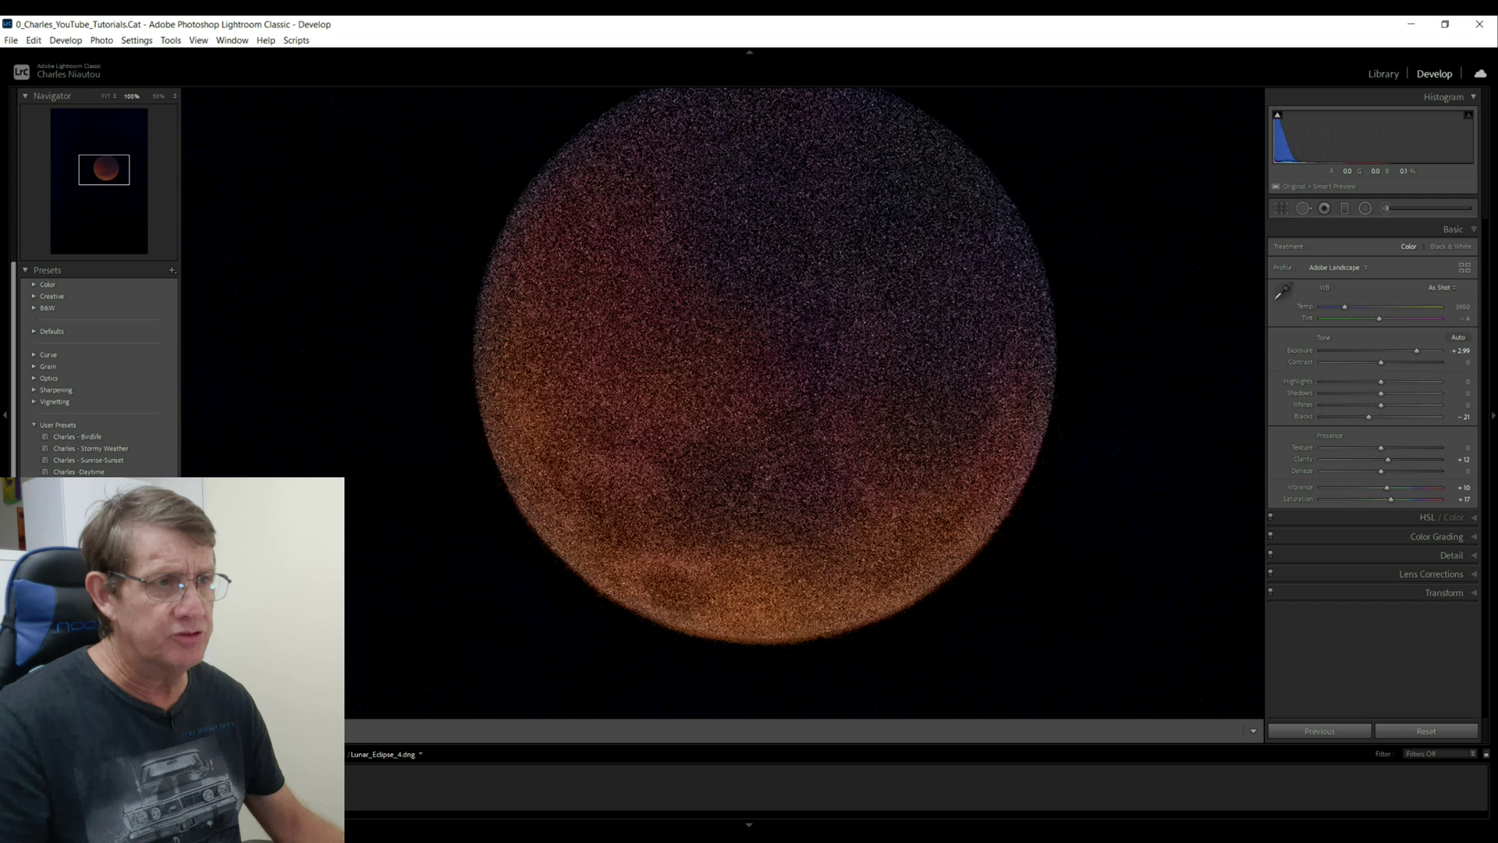
key(y)
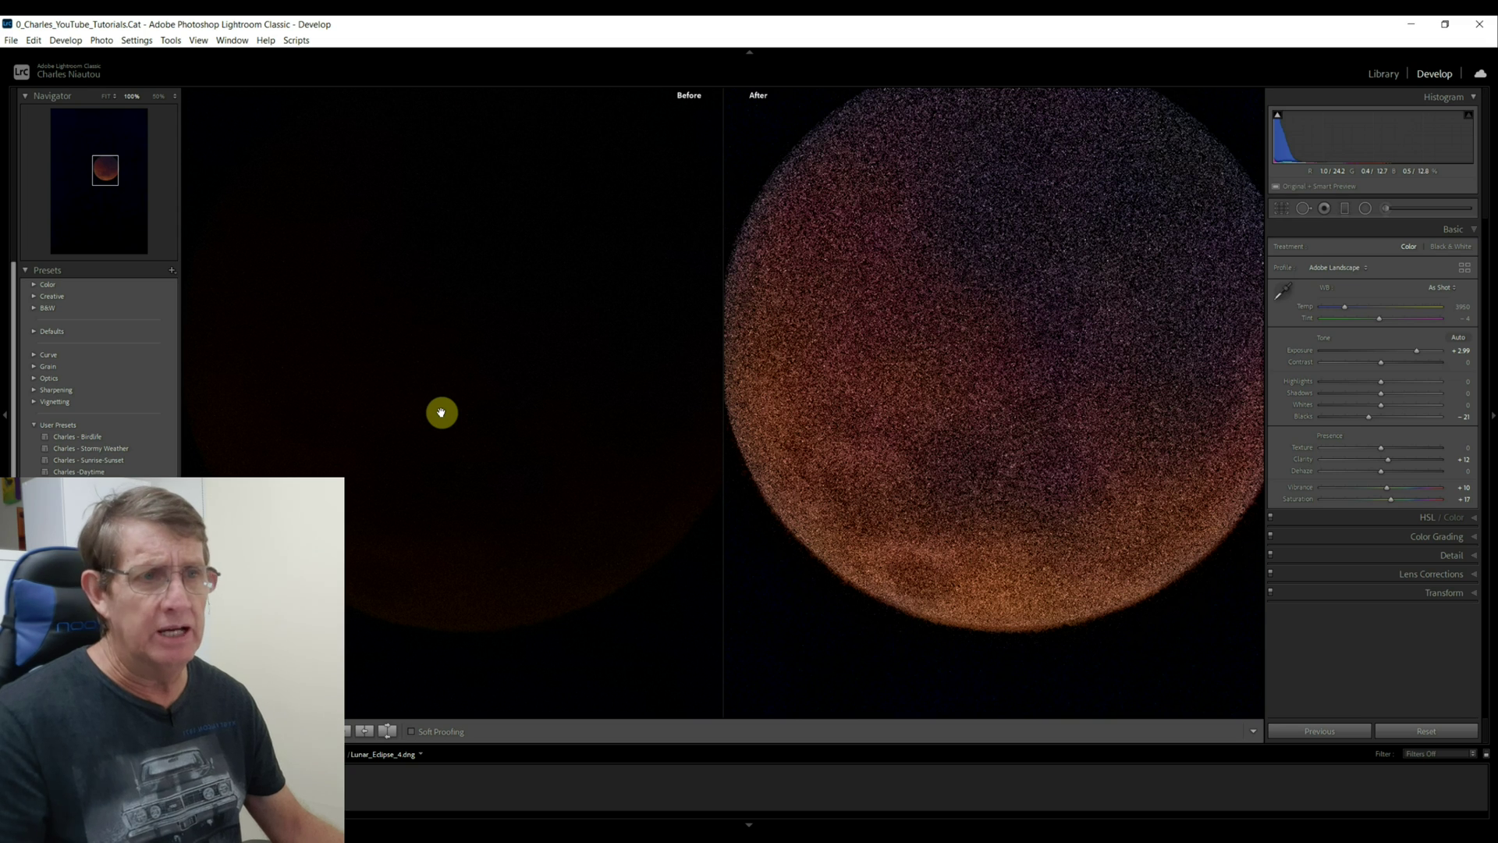
click(940, 349)
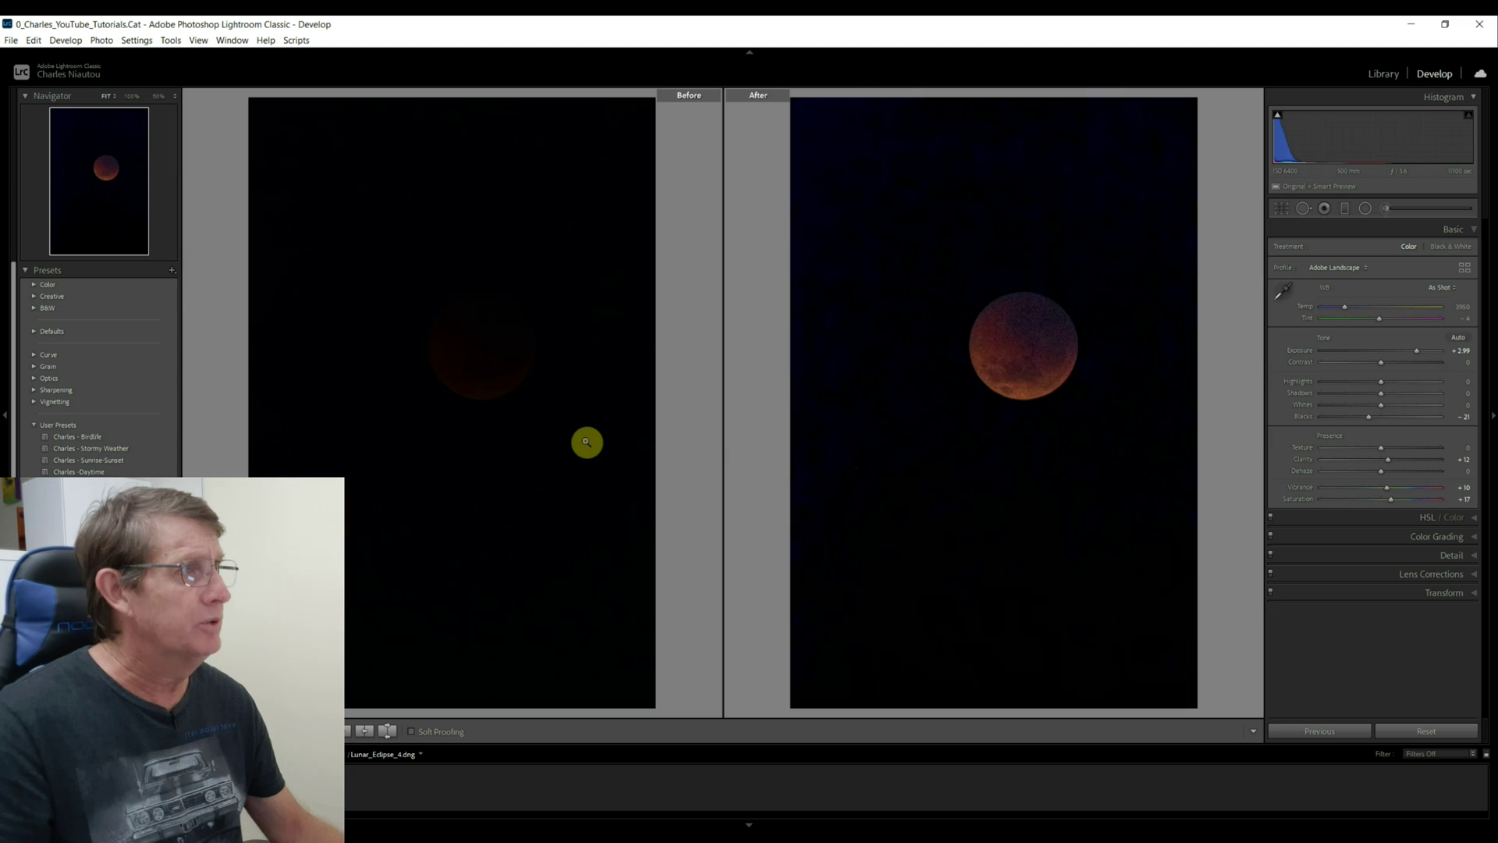
View the finished red moon composites full screen, from the lake sunset scene to the lit tree under the Milky Way.
key(g)
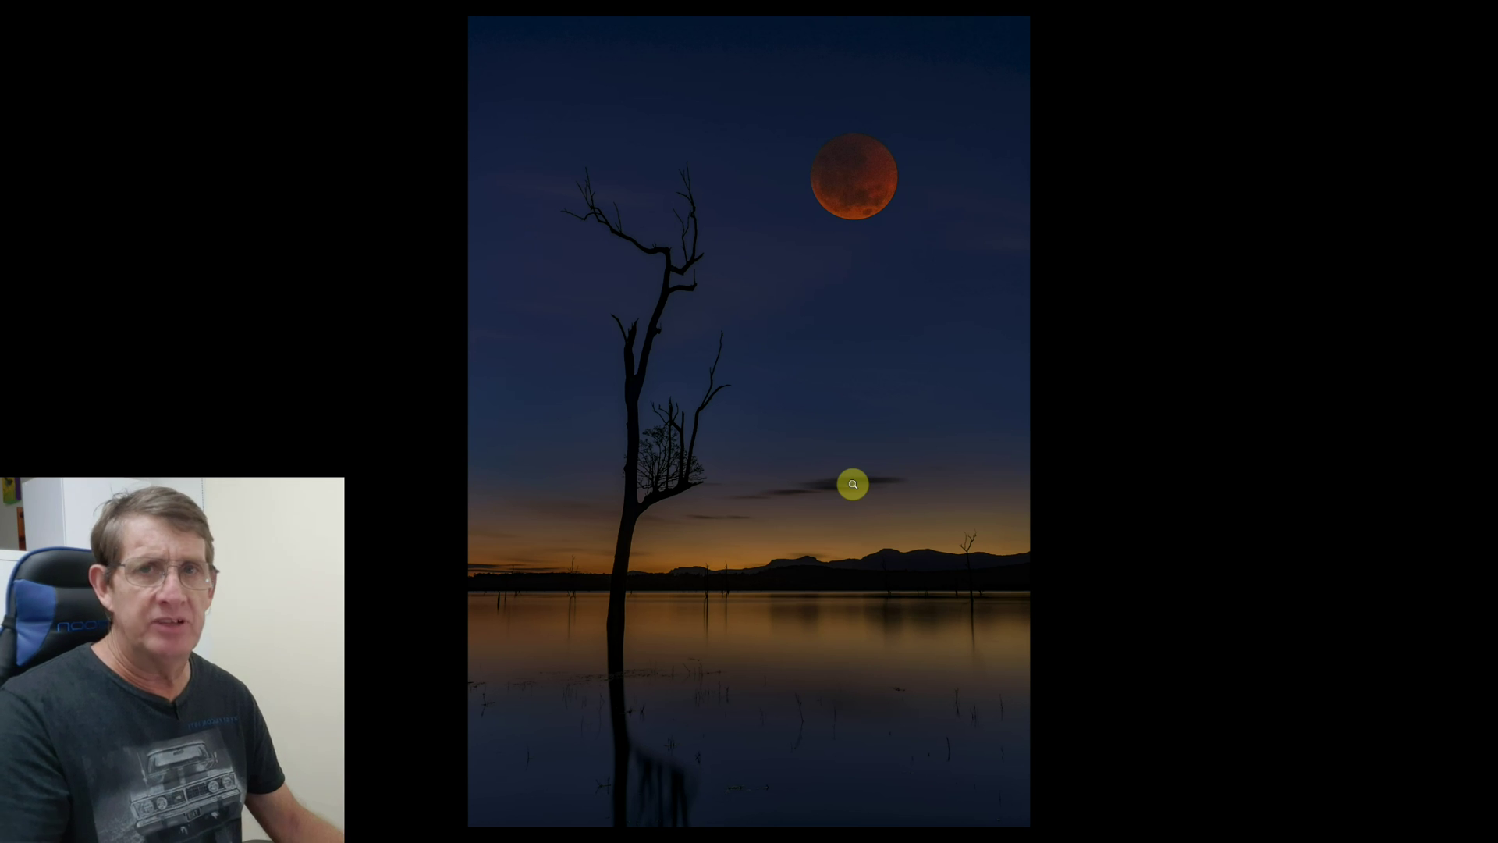
key(Right)
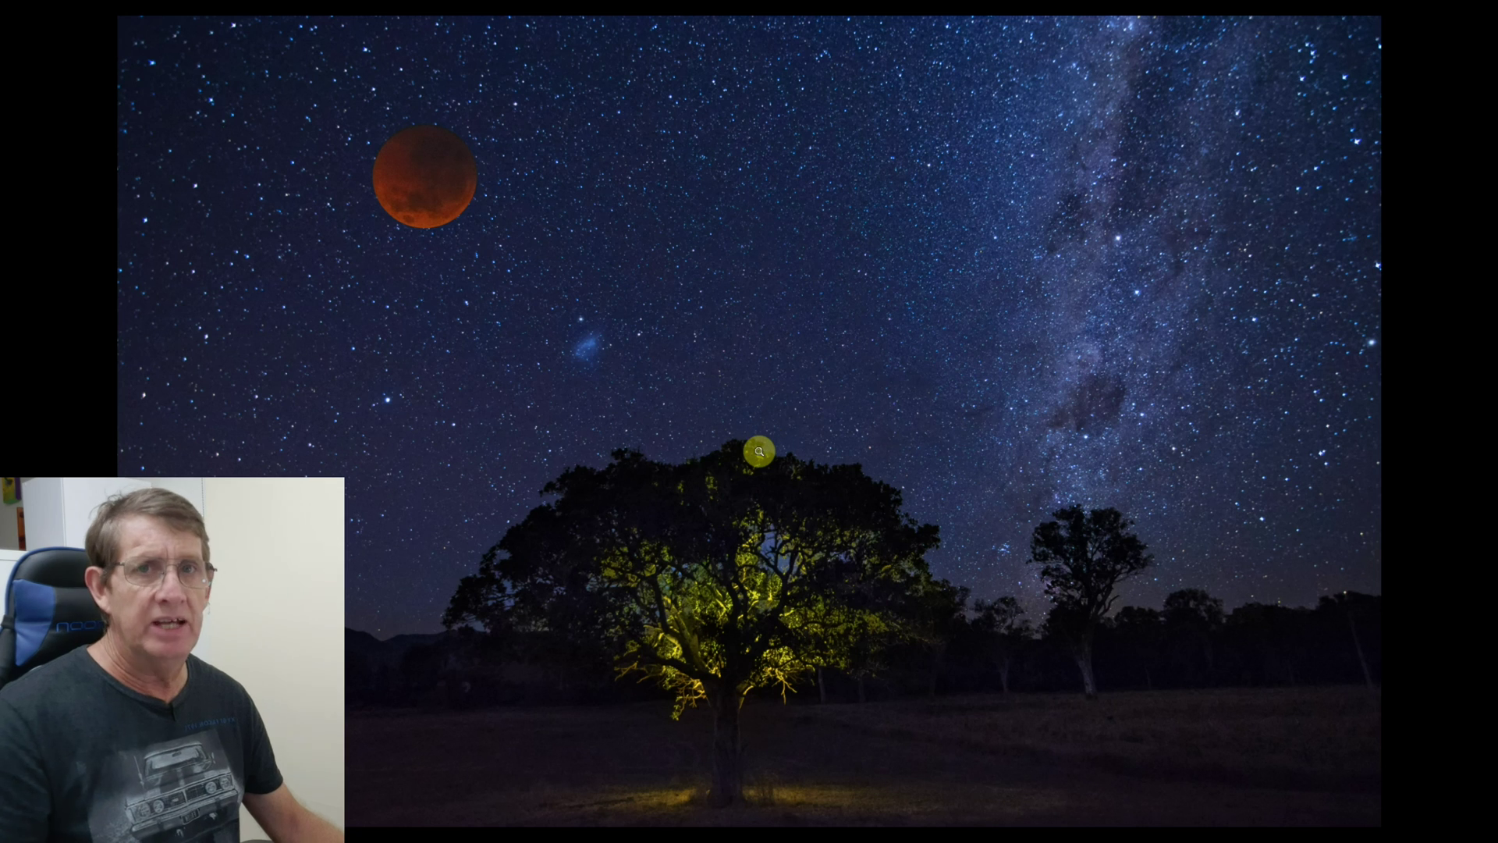